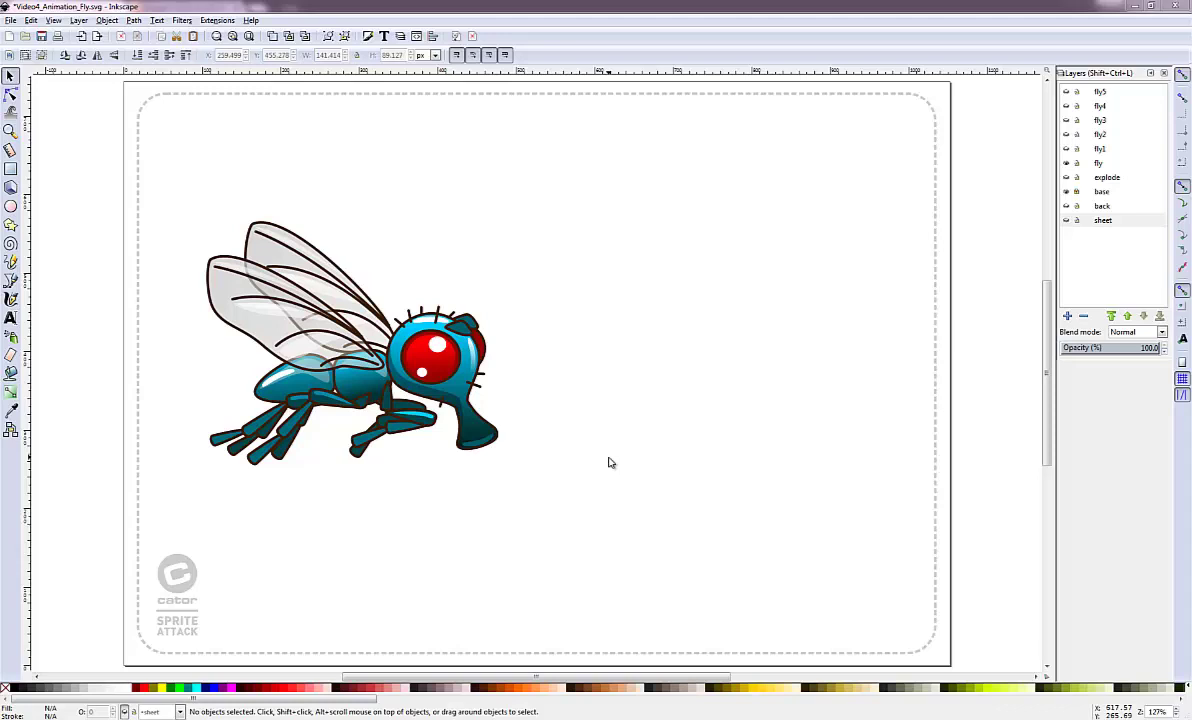
Step: Turn on the 'sheet' layer with the five small fly poses and turn off the large 'fly' layer
{"action": "left_click", "coordinate": [1067, 220]}
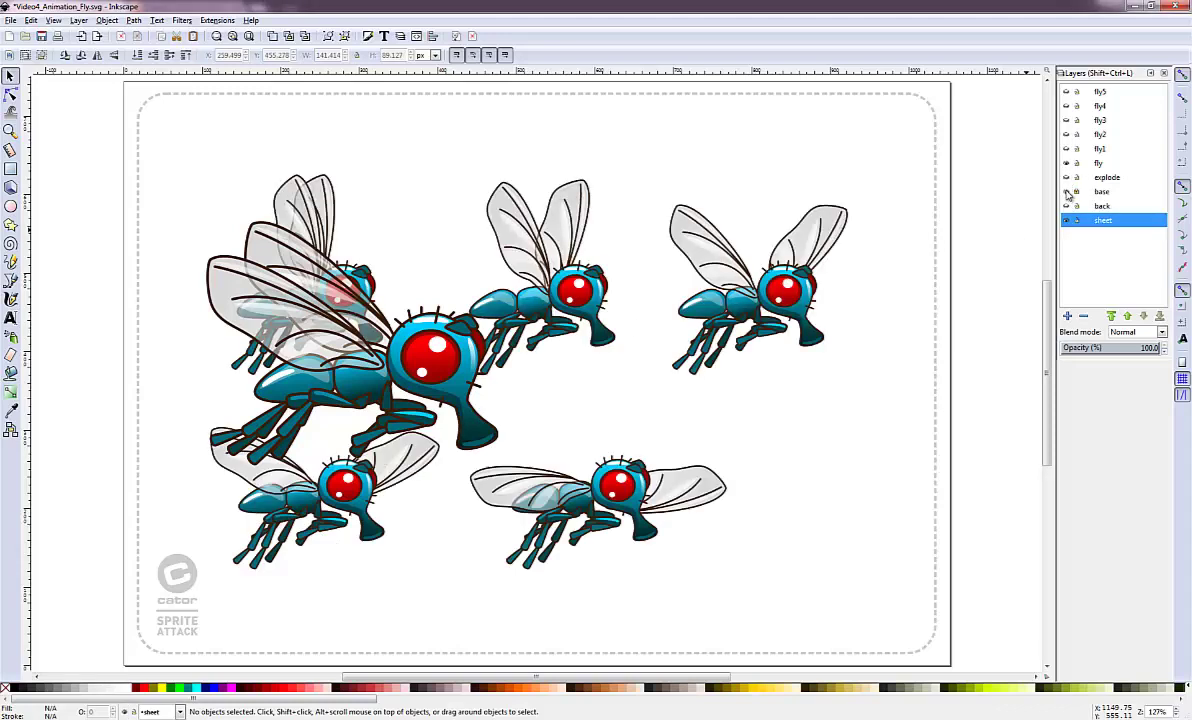
{"action": "left_click", "coordinate": [1066, 165]}
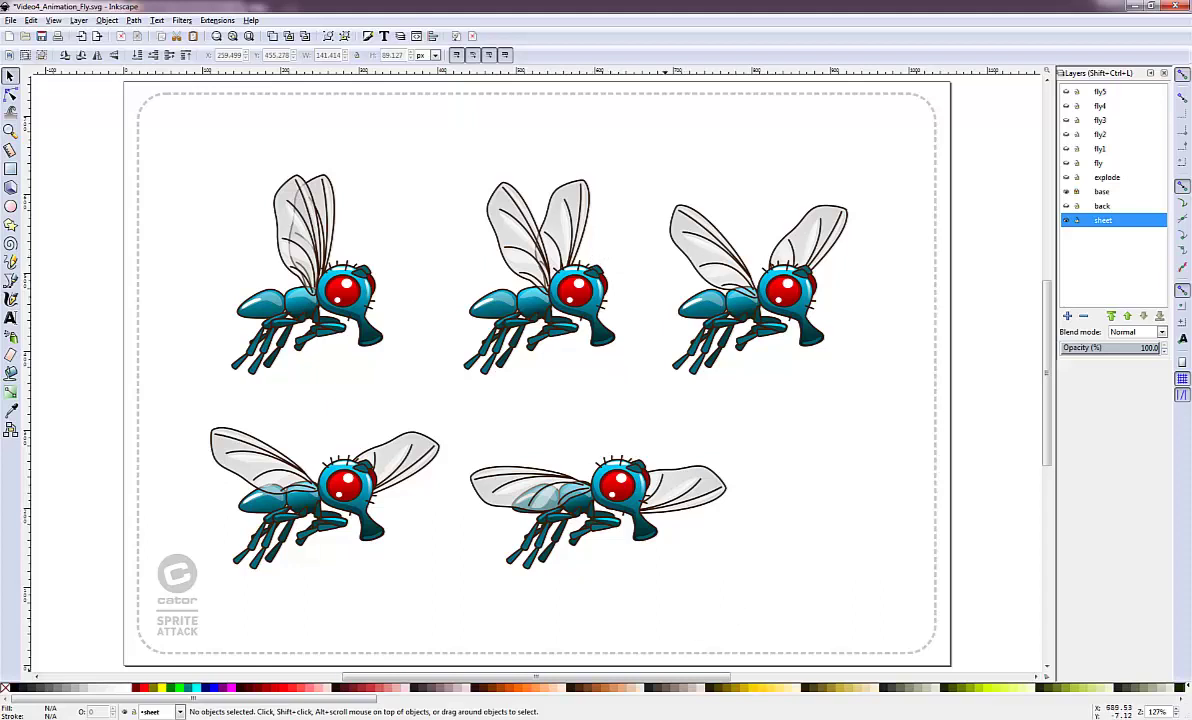
{"action": "mouse_move", "coordinate": [555, 716]}
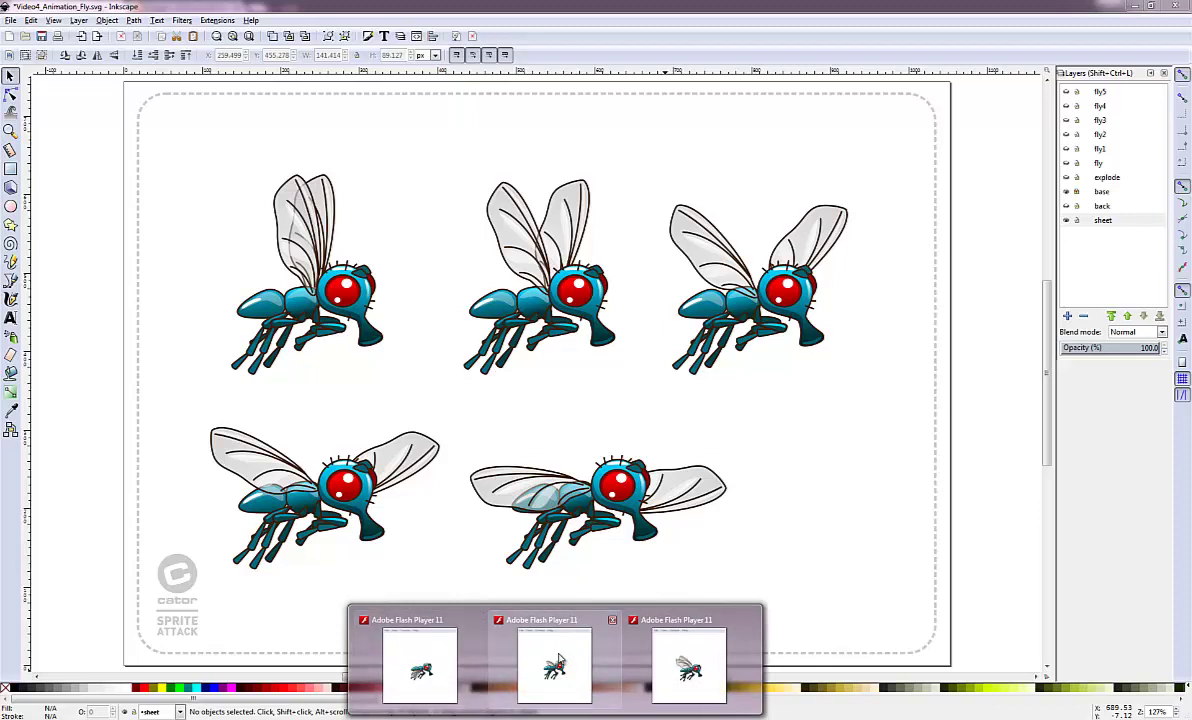
{"action": "left_click", "coordinate": [480, 672]}
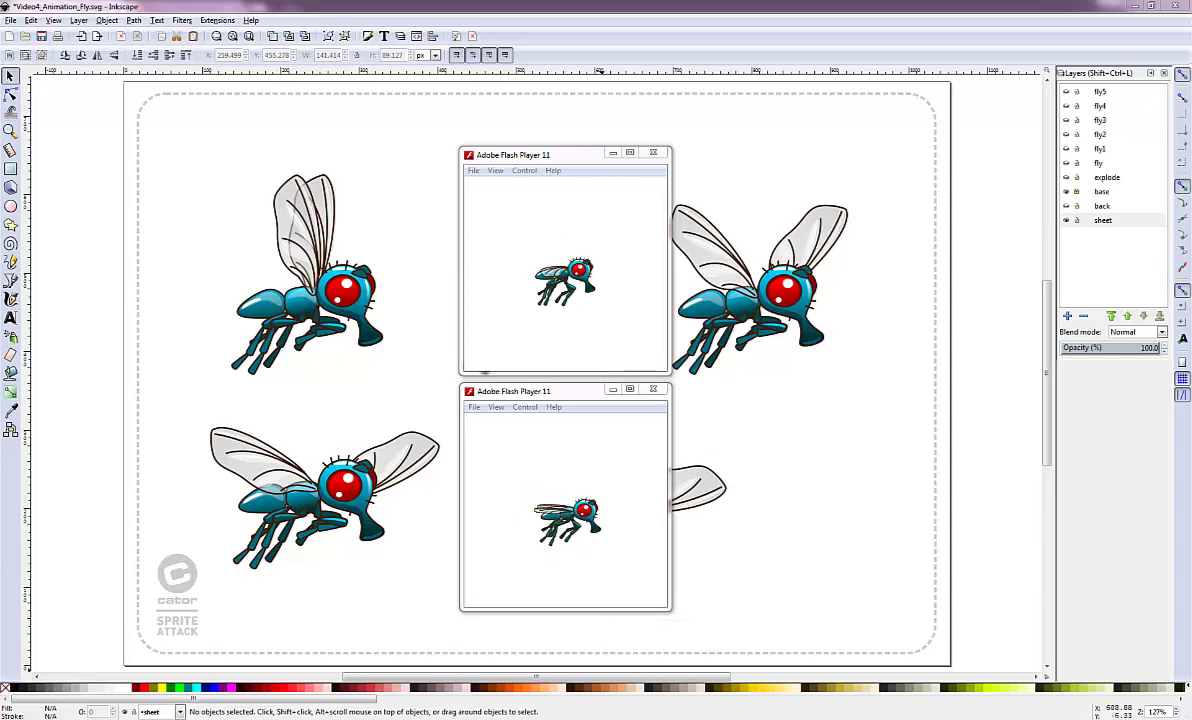
{"action": "left_click", "coordinate": [650, 620]}
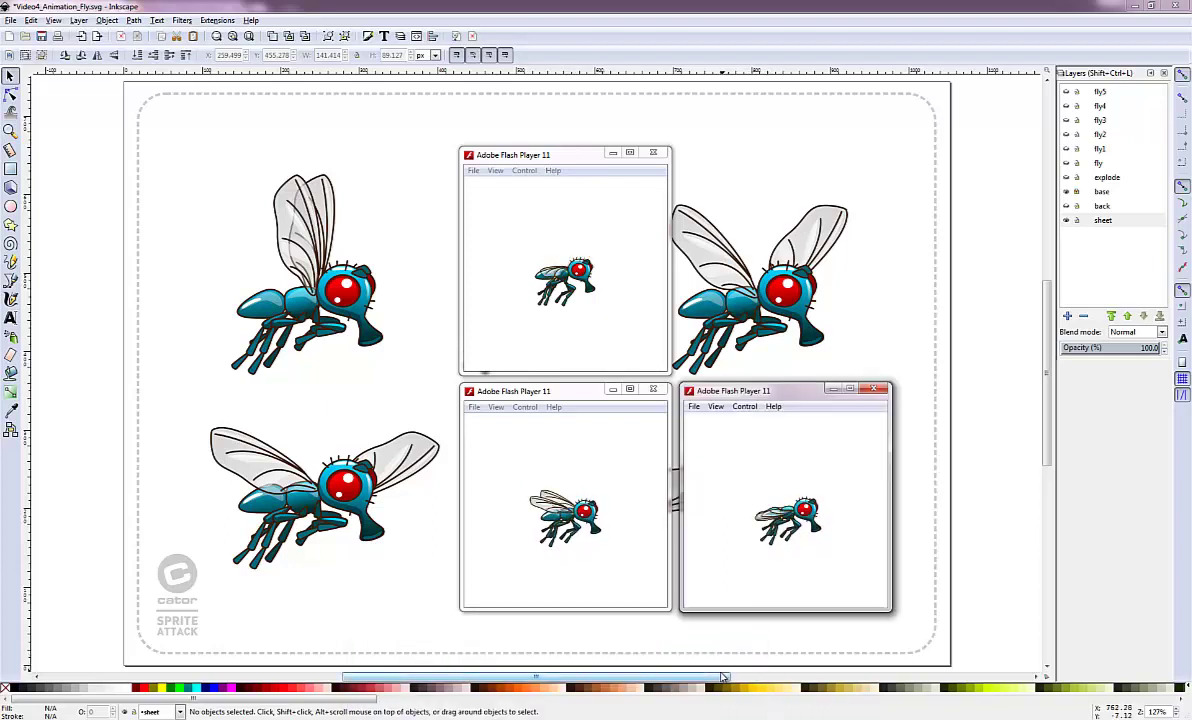
{"action": "left_click", "coordinate": [625, 636]}
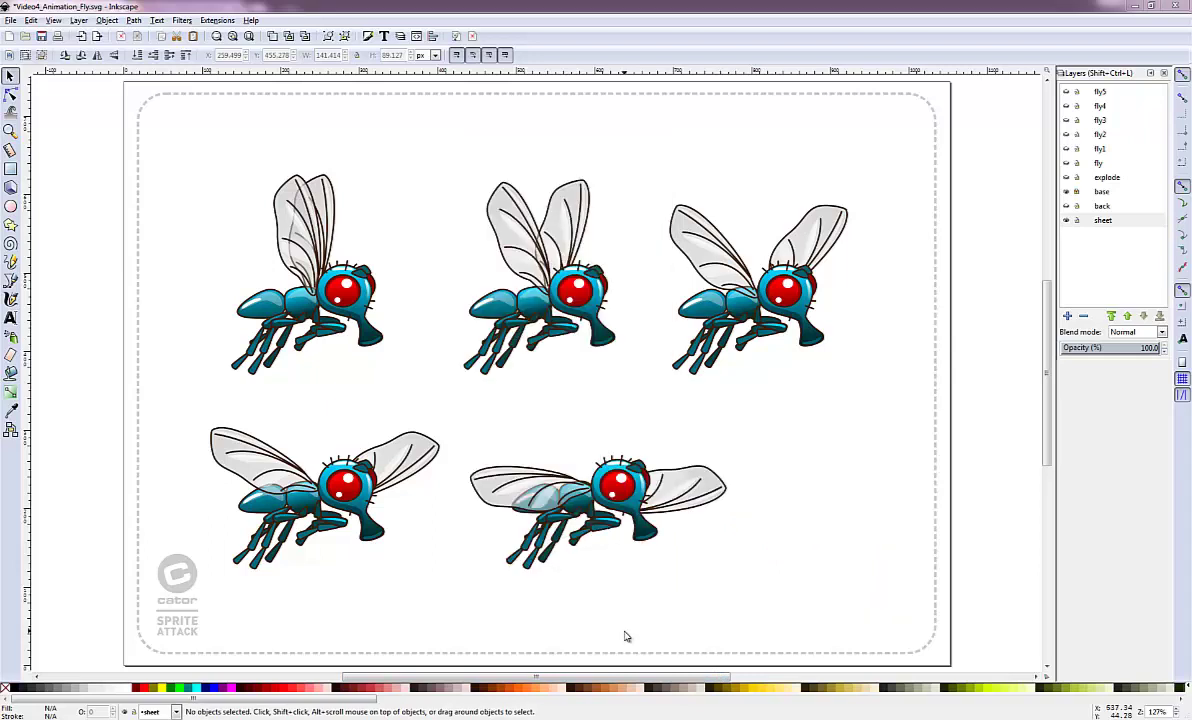
Step: Hide the 'sheet' layer, and show the 'fly' layer and the 'explode' parts layer
{"action": "left_click", "coordinate": [1066, 220]}
{"action": "left_click", "coordinate": [1066, 163]}
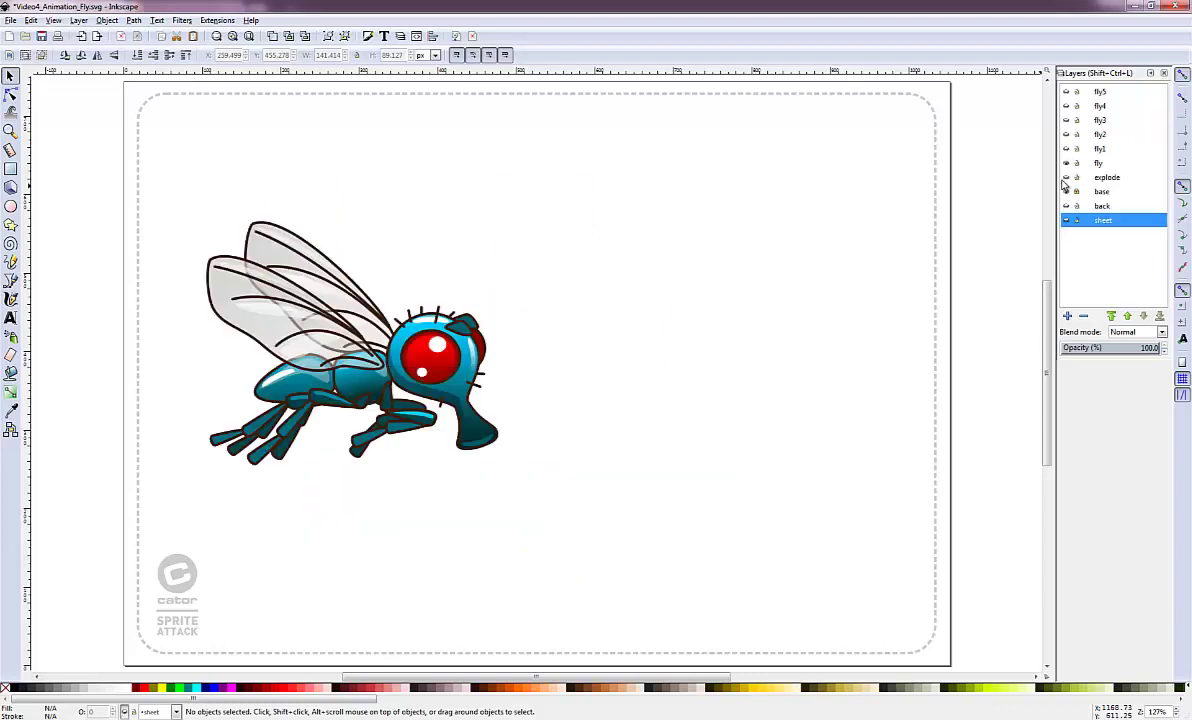
{"action": "left_click", "coordinate": [1066, 177]}
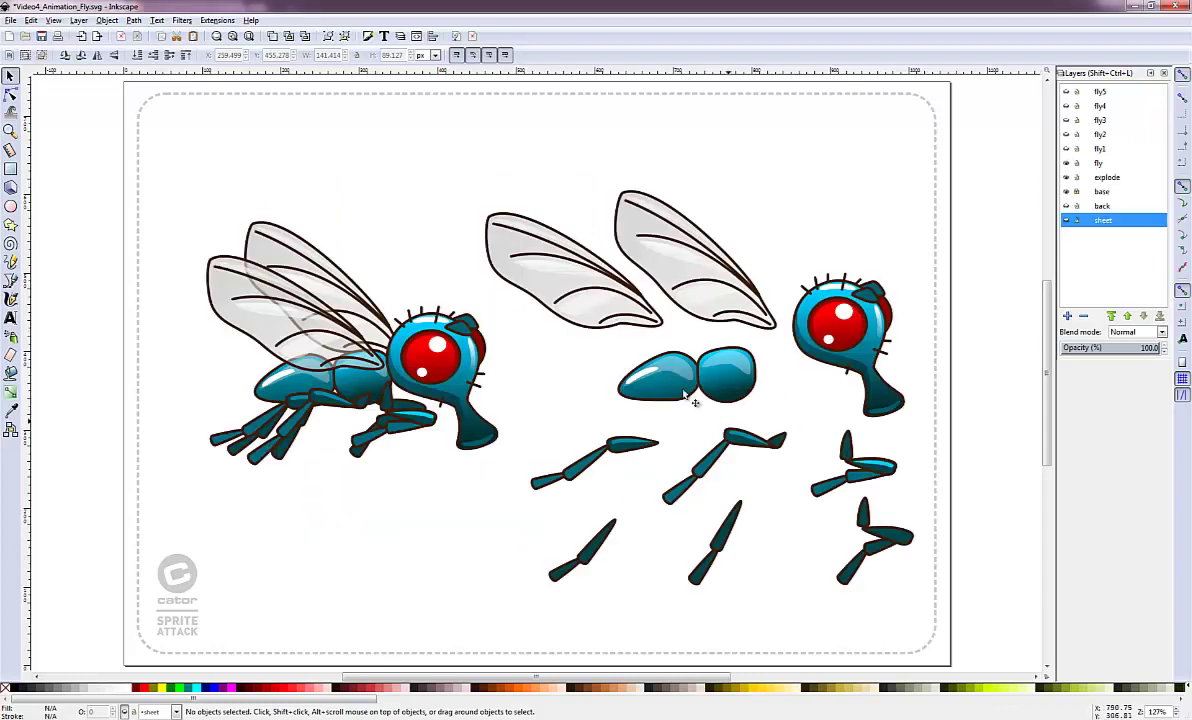
Step: Inspect the exploded parts: the left wing group (slightly rotated), the head group and the leg group
{"action": "left_click", "coordinate": [602, 290]}
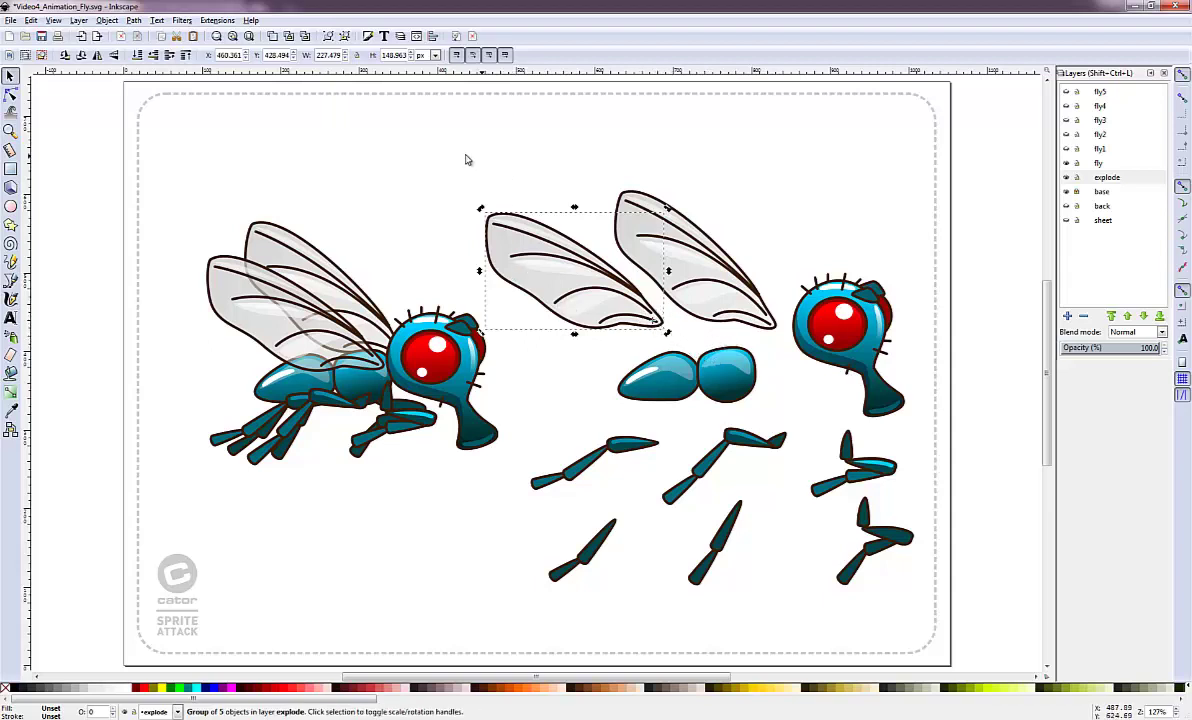
{"action": "left_click_drag", "start_coordinate": [481, 207], "coordinate": [467, 236]}
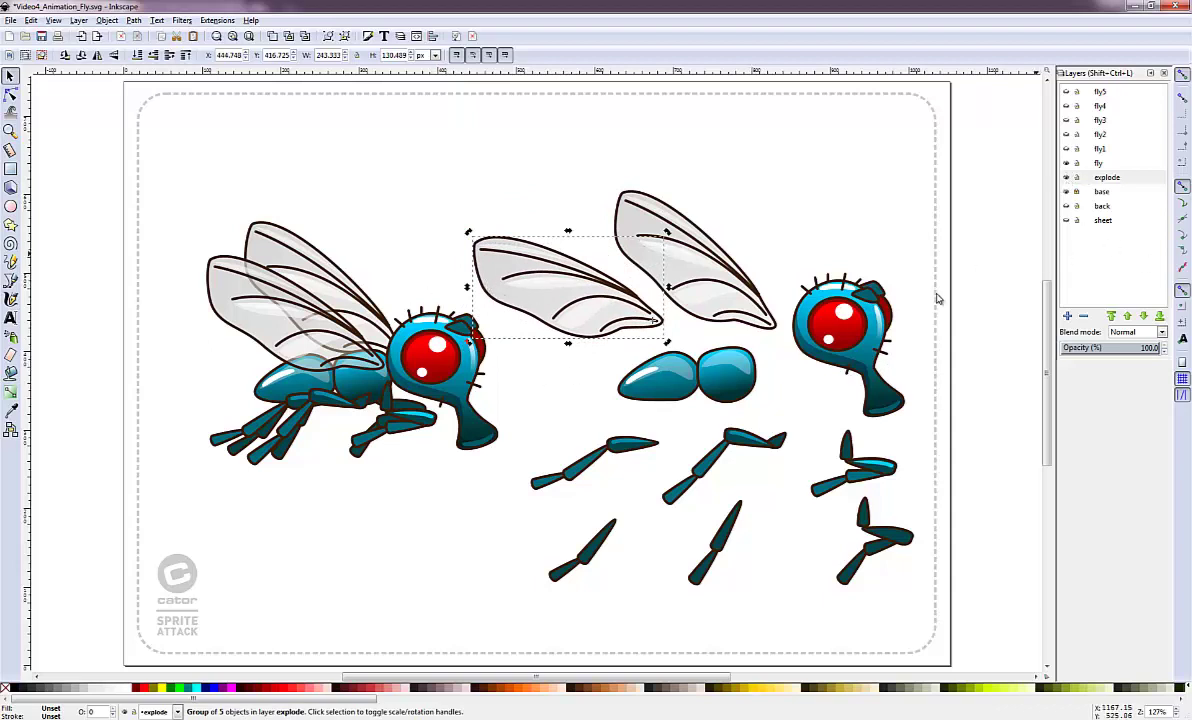
{"action": "left_click", "coordinate": [792, 336]}
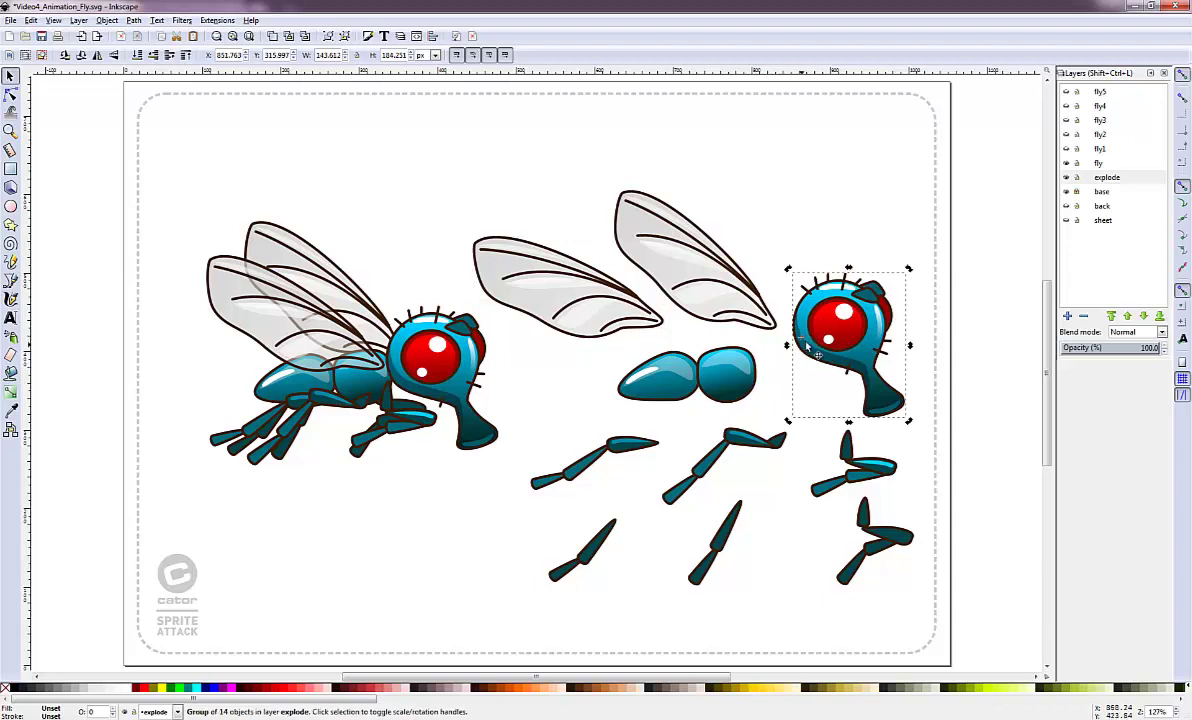
{"action": "left_click", "coordinate": [766, 447]}
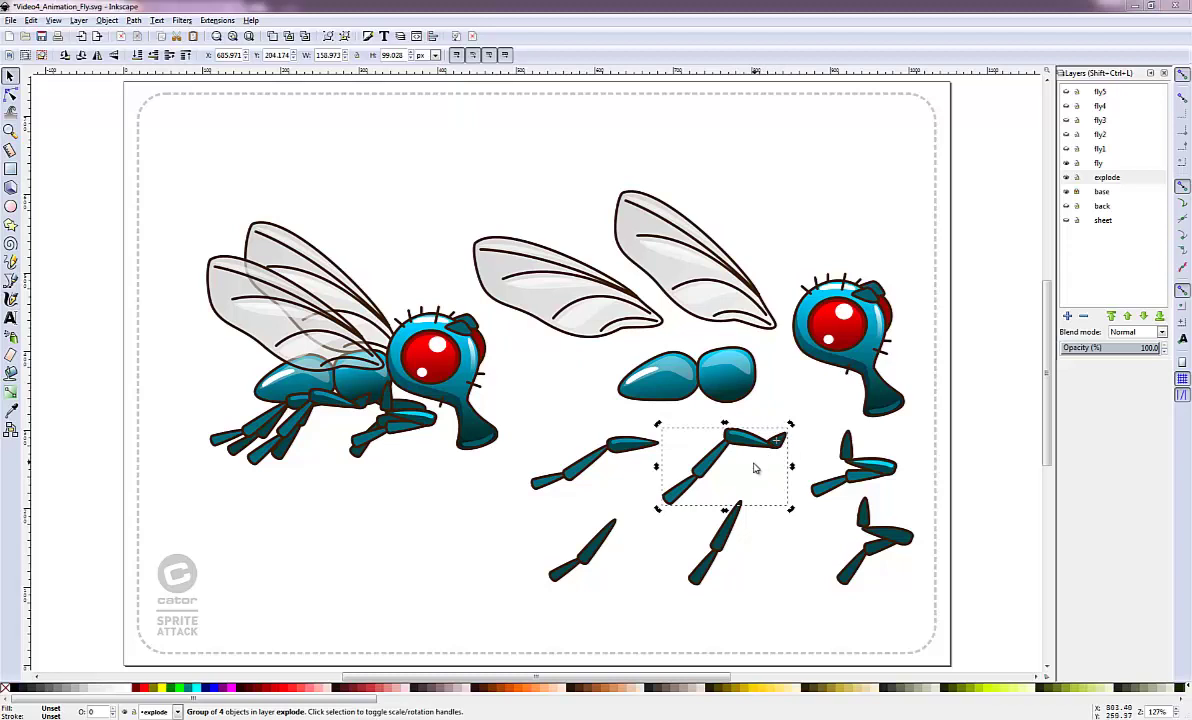
Step: Hide the exploded parts and show the 'back' wing-flap reference diagrams
{"action": "left_click", "coordinate": [1066, 178]}
{"action": "left_click", "coordinate": [1066, 206]}
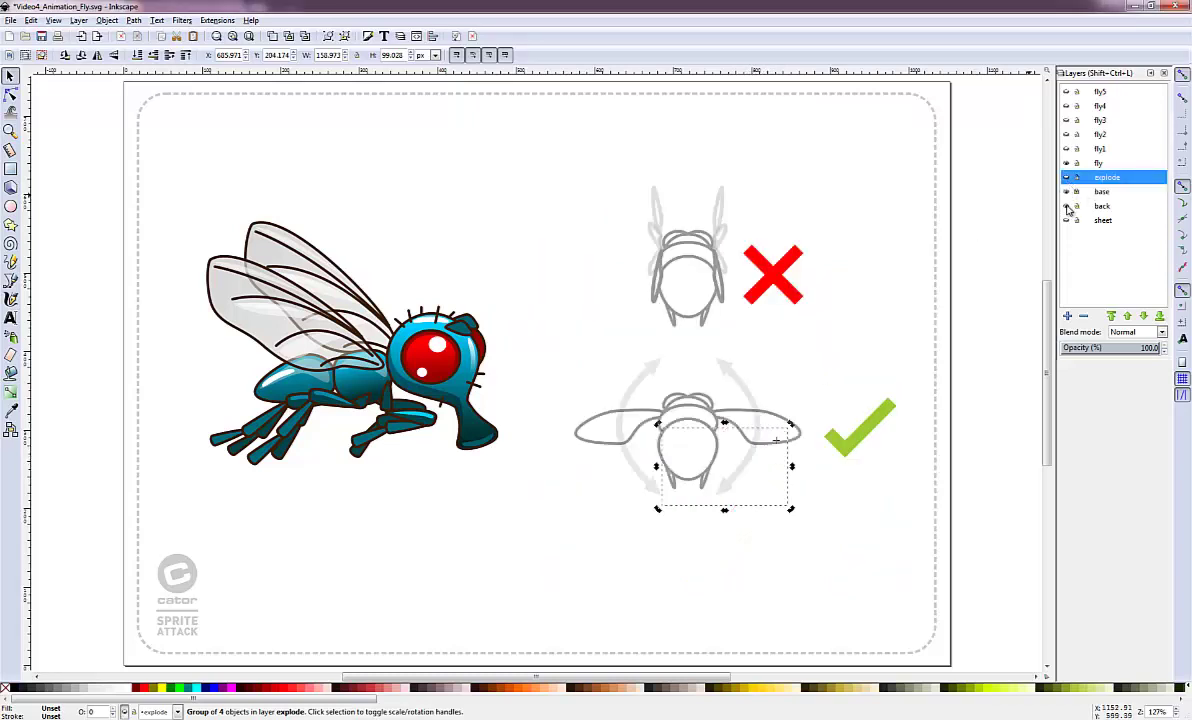
{"action": "left_click", "coordinate": [908, 348]}
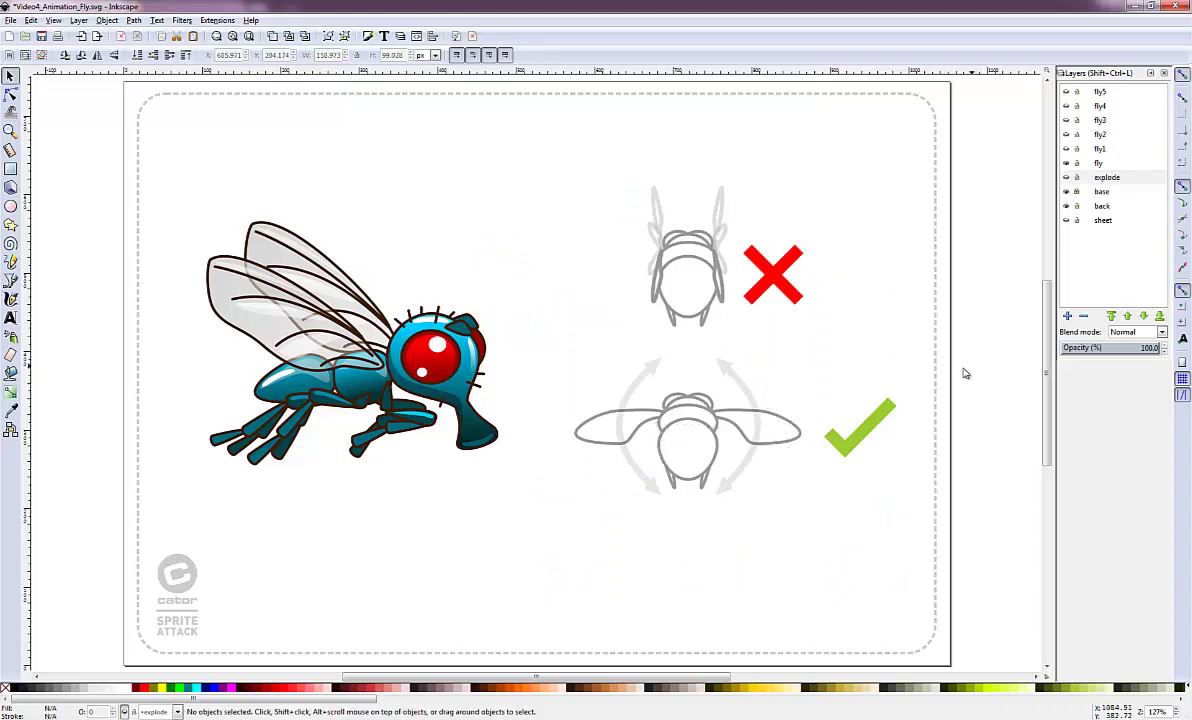
Step: Paste the whole fly in place onto layer fly1, with the original 'fly' layer hidden
{"action": "left_click", "coordinate": [1066, 206]}
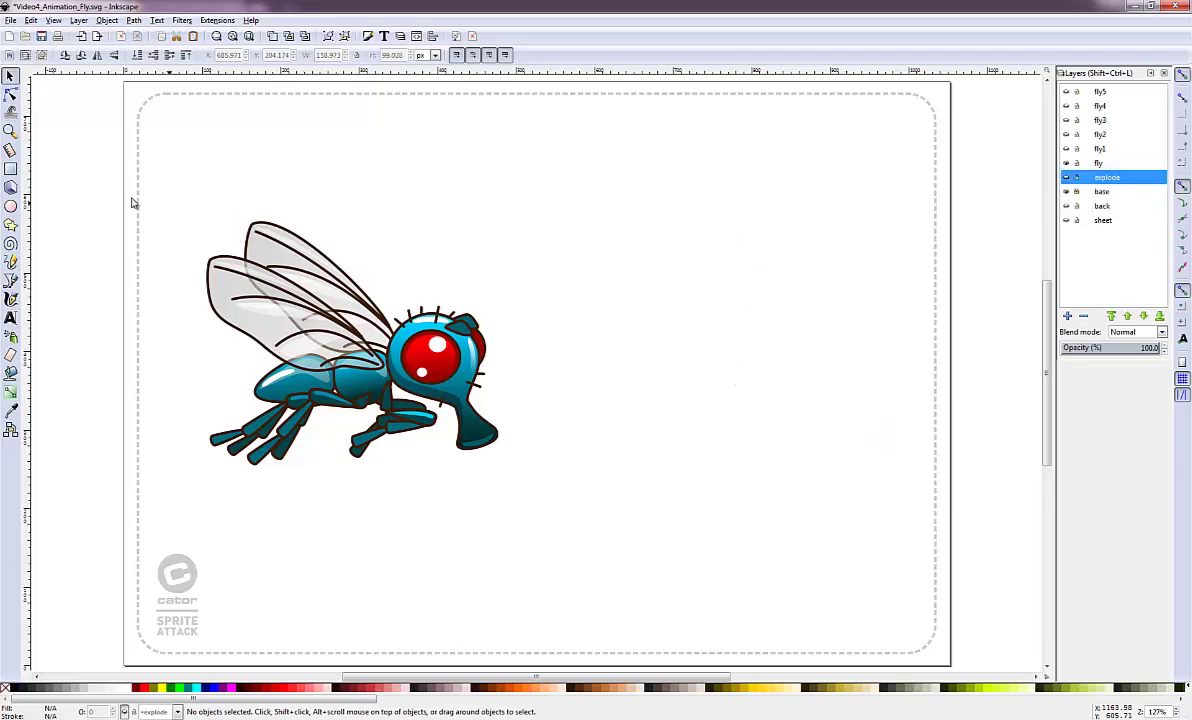
{"action": "left_click_drag", "start_coordinate": [98, 208], "coordinate": [534, 517]}
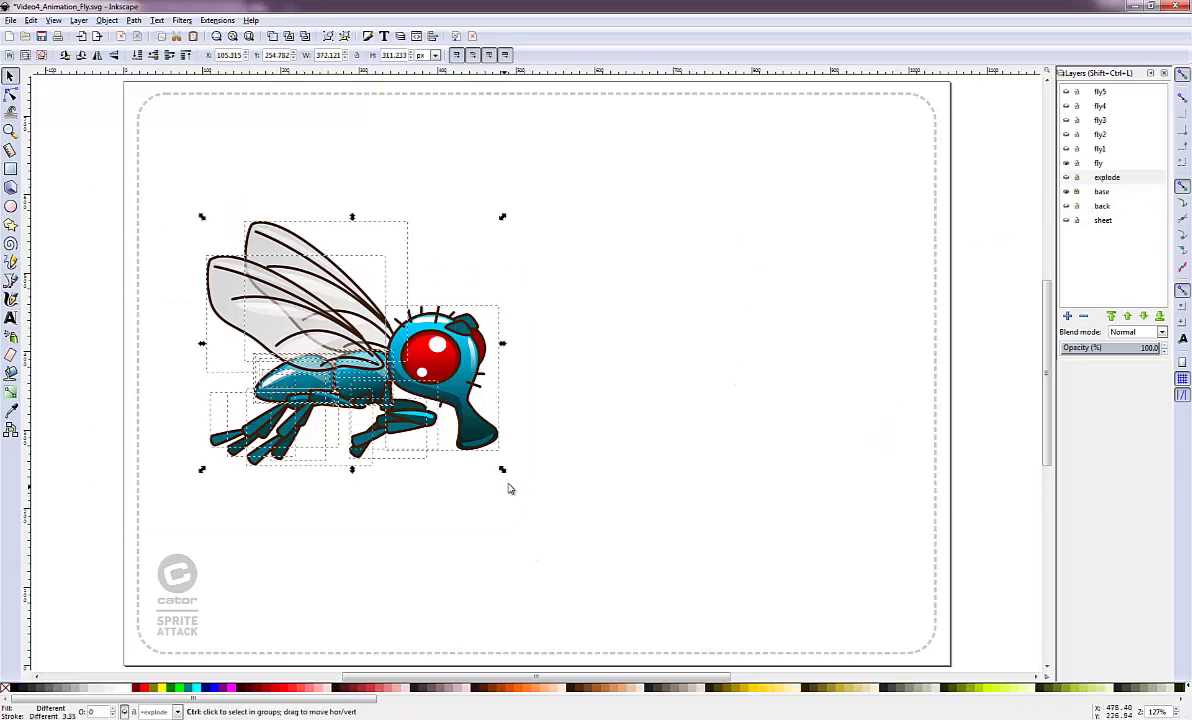
{"action": "left_click", "coordinate": [1103, 149]}
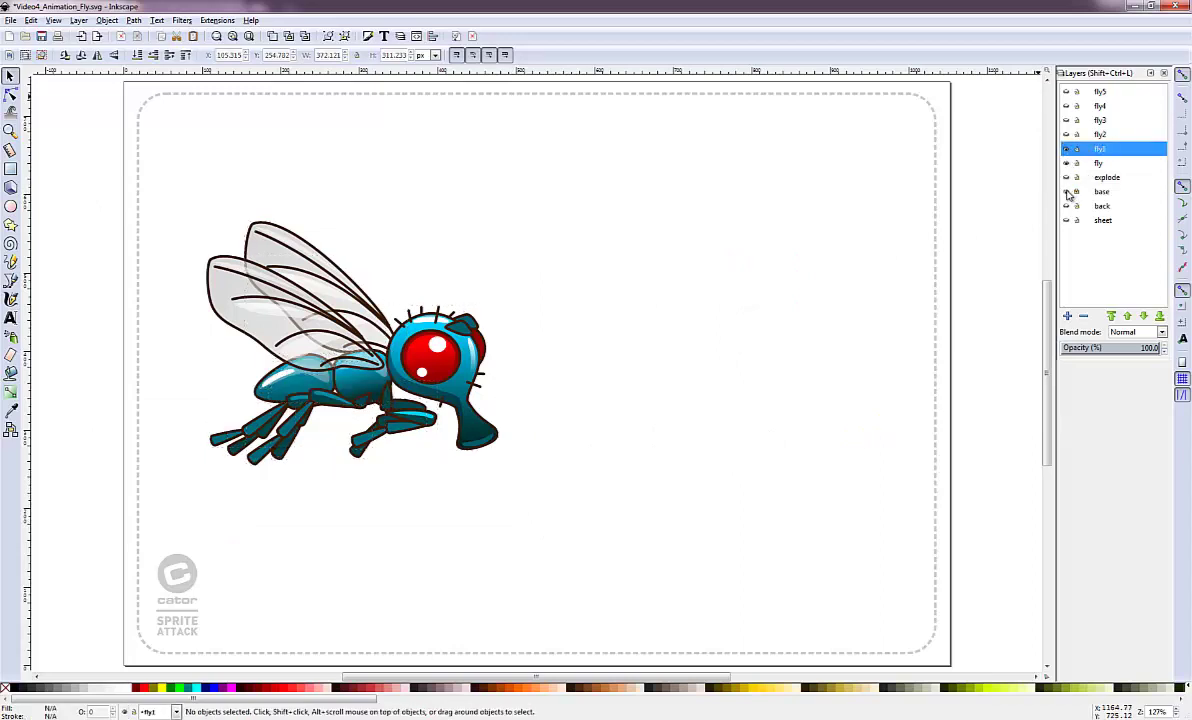
{"action": "left_click", "coordinate": [1066, 191]}
{"action": "left_click", "coordinate": [1066, 191]}
{"action": "left_click", "coordinate": [1066, 163]}
{"action": "key", "text": "ctrl+v"}
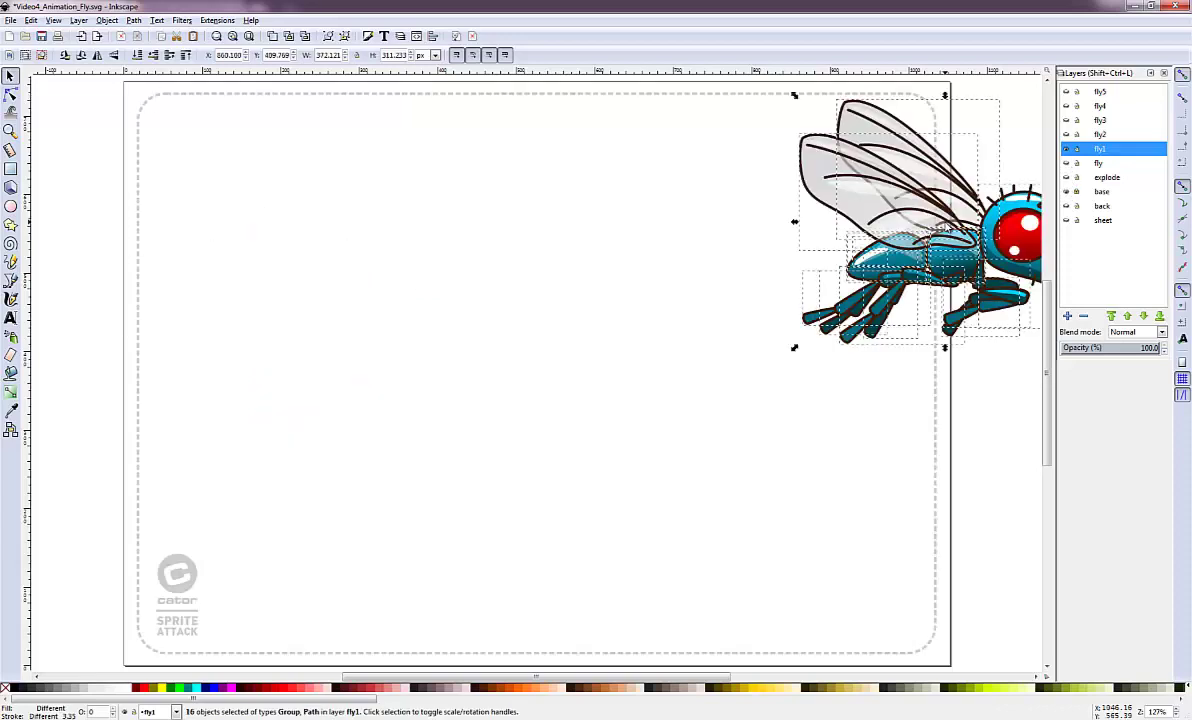
{"action": "key", "text": "ctrl+z"}
{"action": "key", "text": "ctrl+alt+v"}
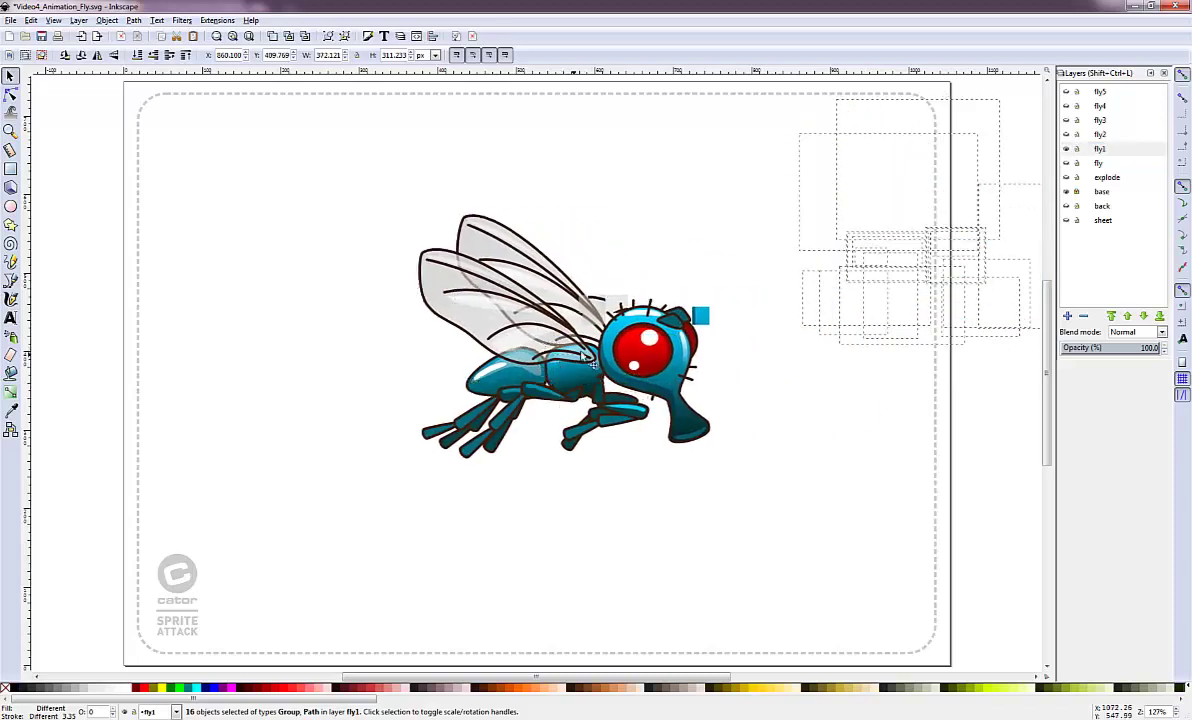
Step: Centre the fly on the page, aligning with 'Treat selection as group' enabled
{"action": "left_click", "coordinate": [414, 36]}
{"action": "left_click", "coordinate": [1092, 131]}
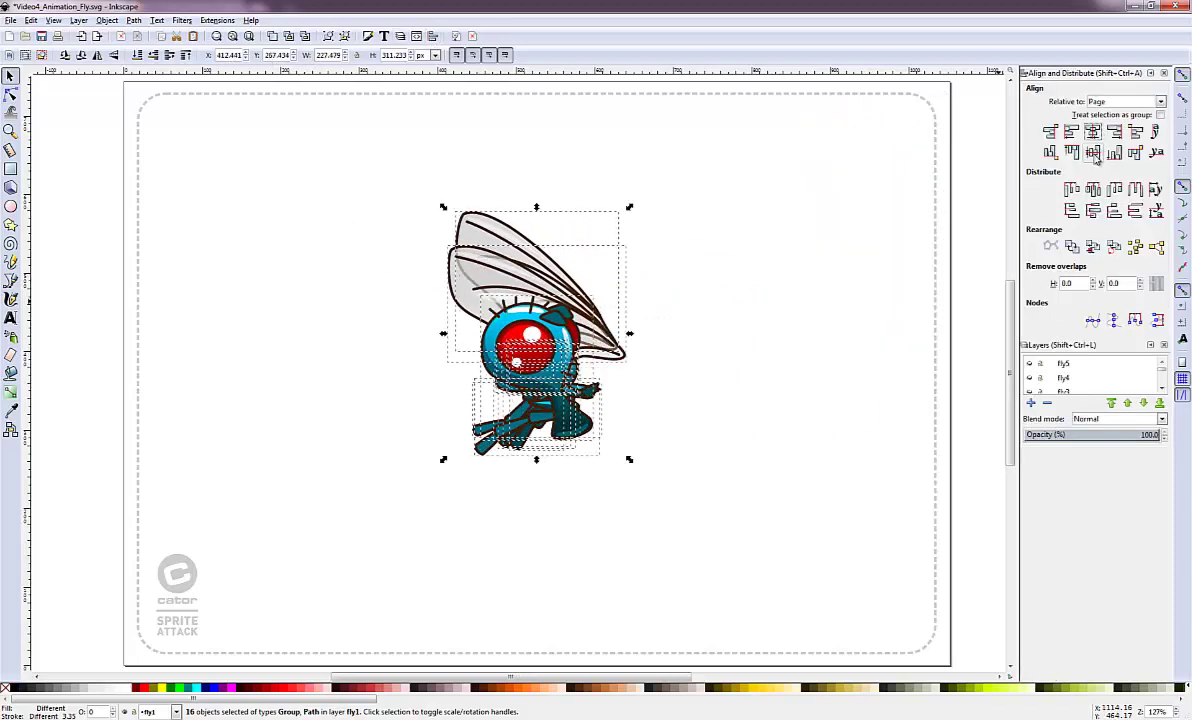
{"action": "left_click", "coordinate": [1092, 152]}
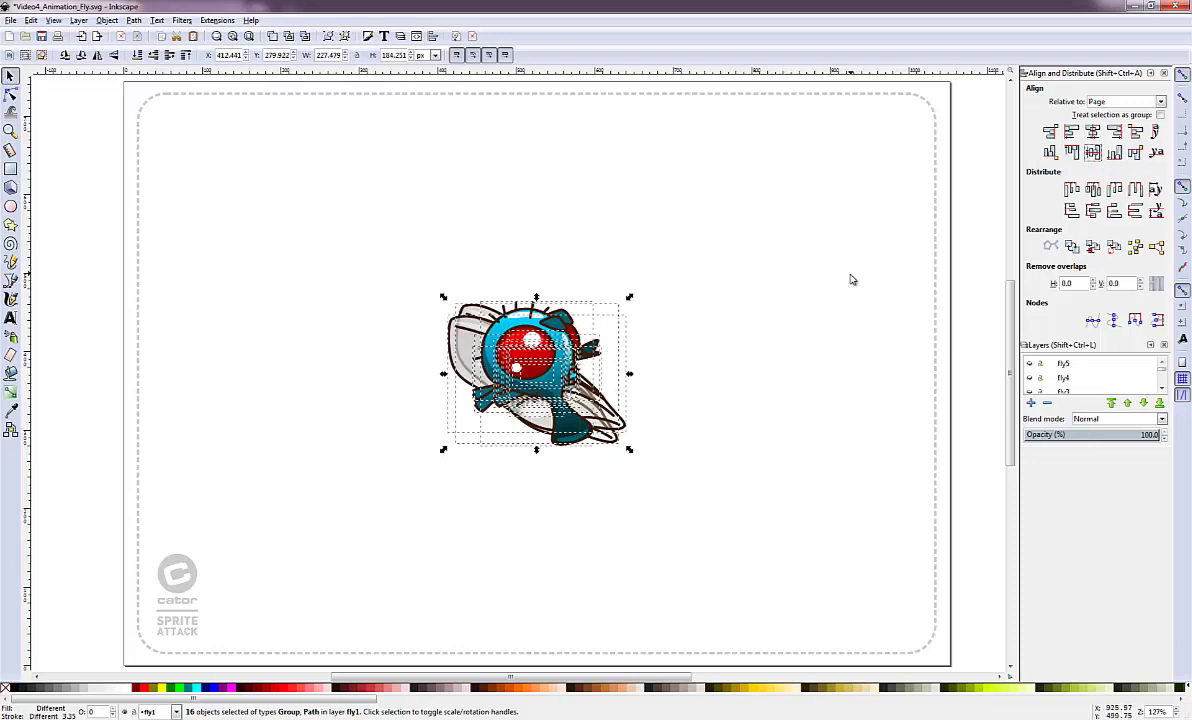
{"action": "key", "text": "ctrl+z"}
{"action": "key", "text": "ctrl+z"}
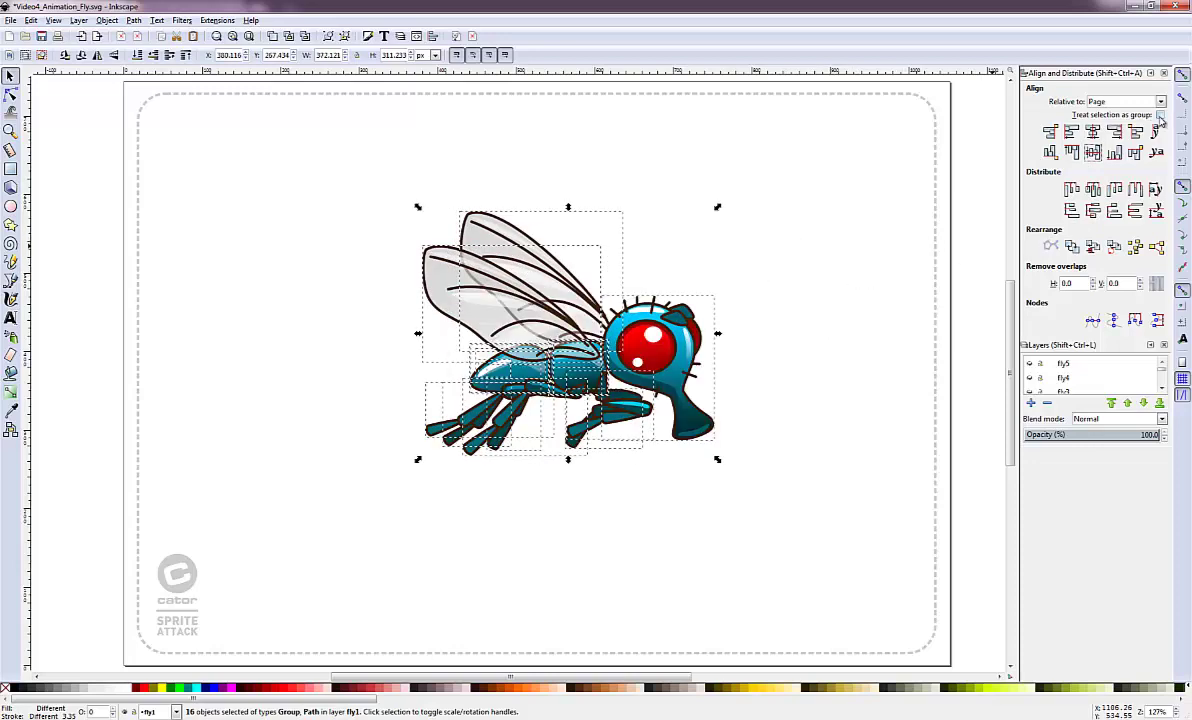
{"action": "left_click", "coordinate": [1160, 115]}
{"action": "left_click", "coordinate": [1093, 132]}
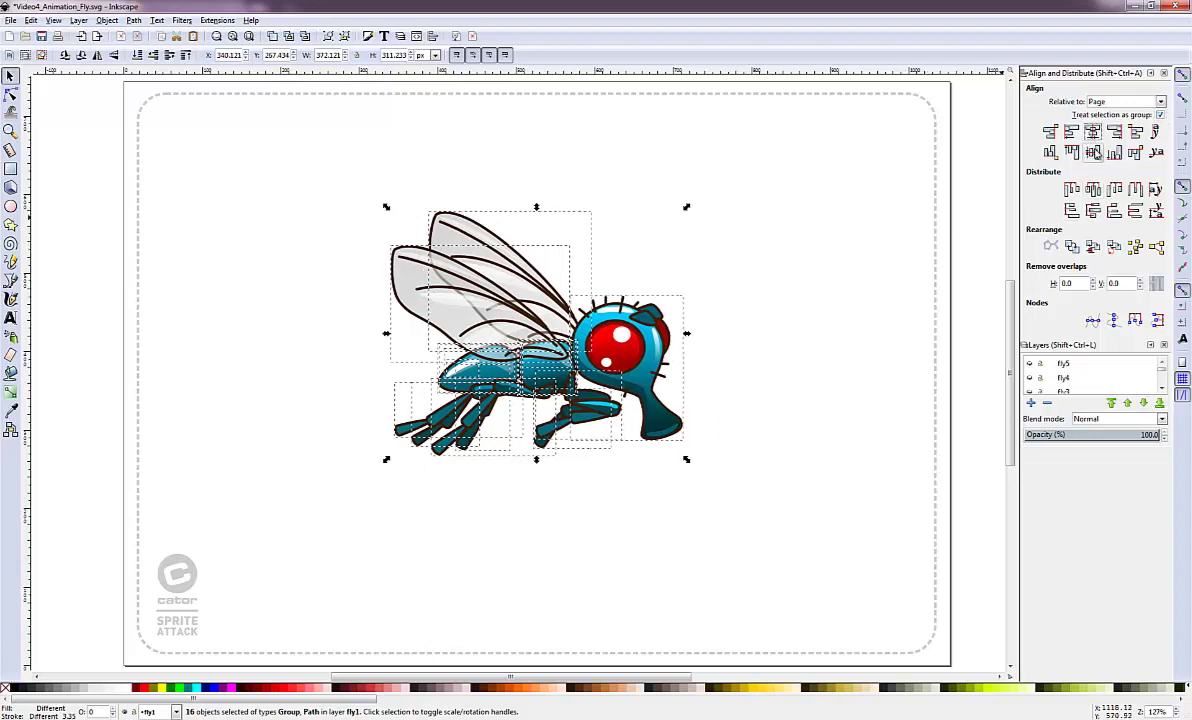
{"action": "left_click", "coordinate": [1093, 152]}
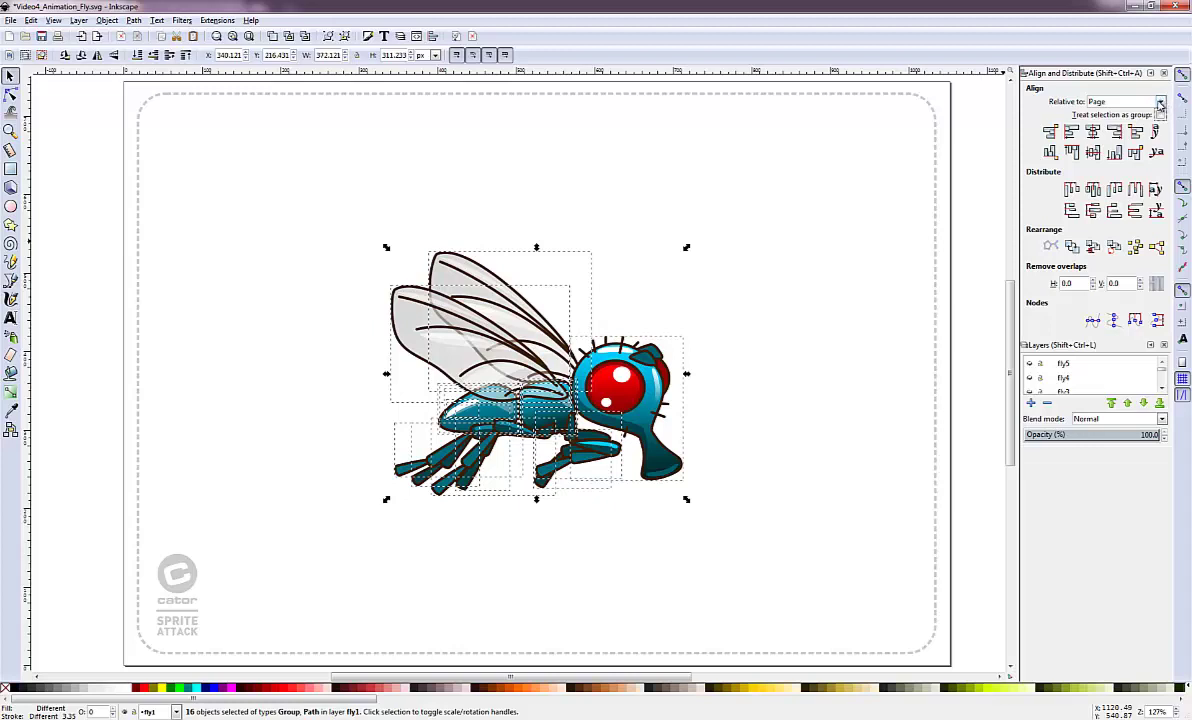
Step: Show the light grey box layer behind the fly and rubber-band select all the fly's parts
{"action": "left_click", "coordinate": [1084, 73]}
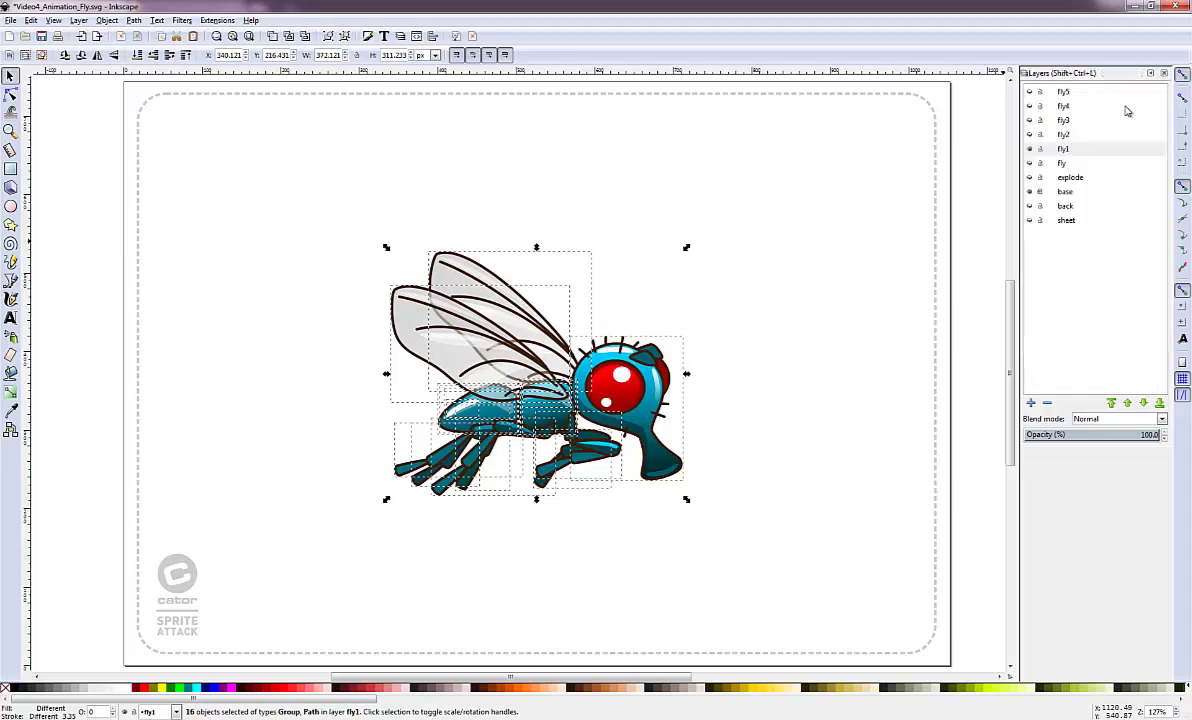
{"action": "left_click", "coordinate": [1035, 180]}
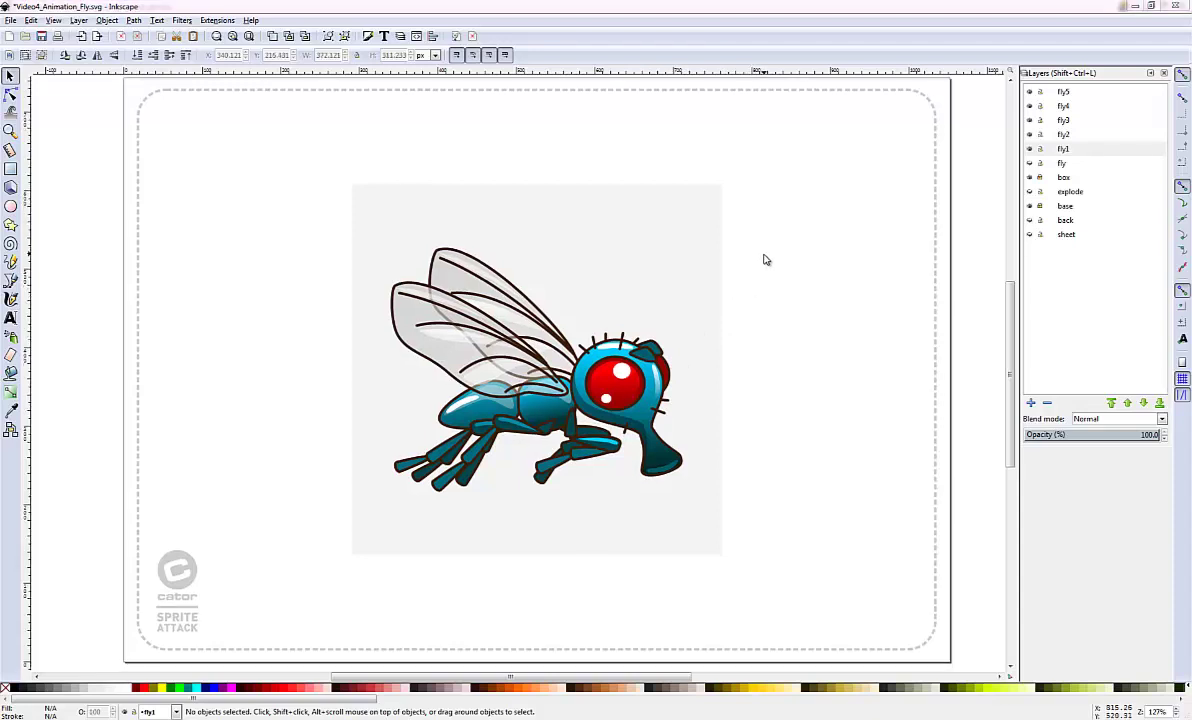
{"action": "left_click_drag", "start_coordinate": [734, 200], "coordinate": [229, 545]}
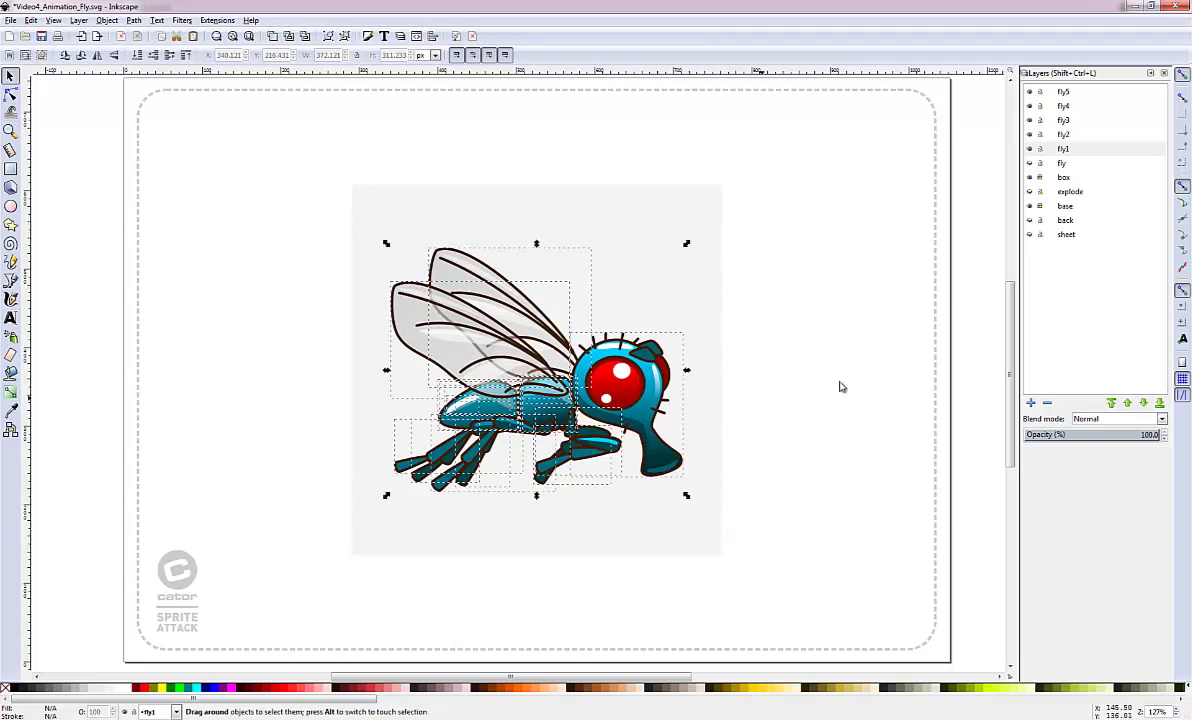
Step: Paste the fly in its original position onto layer fly2 with Edit > Paste In Place
{"action": "left_click", "coordinate": [1063, 134]}
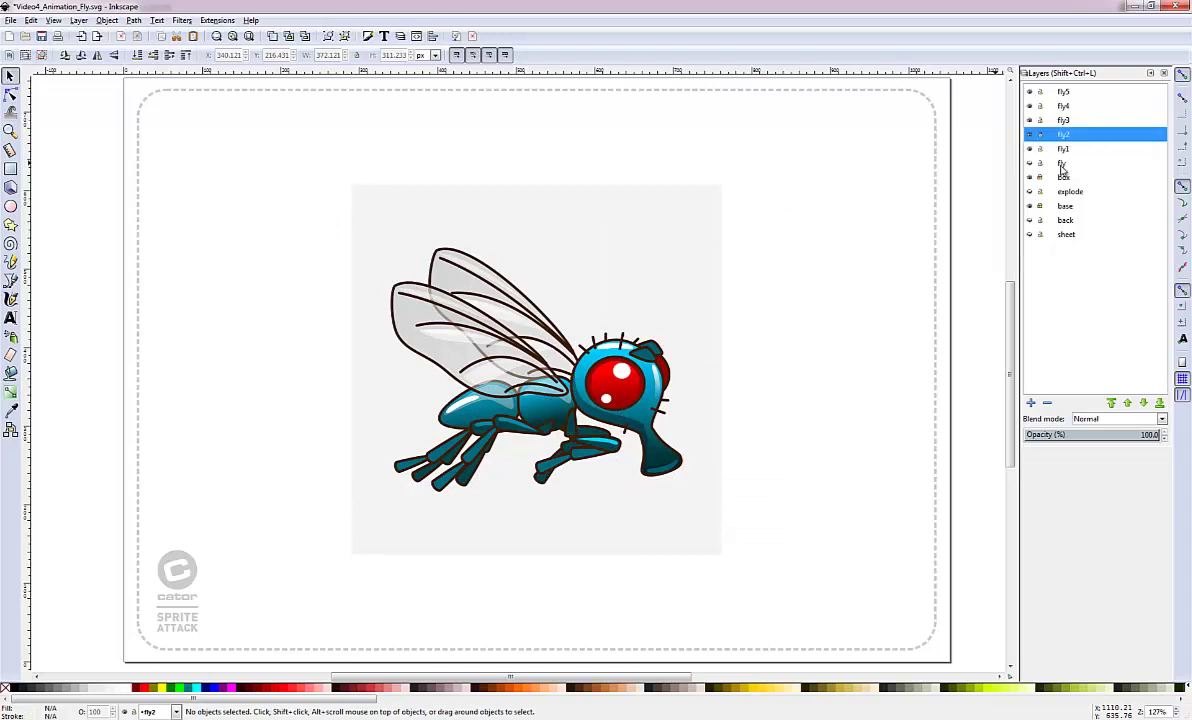
{"action": "key", "text": "ctrl+a"}
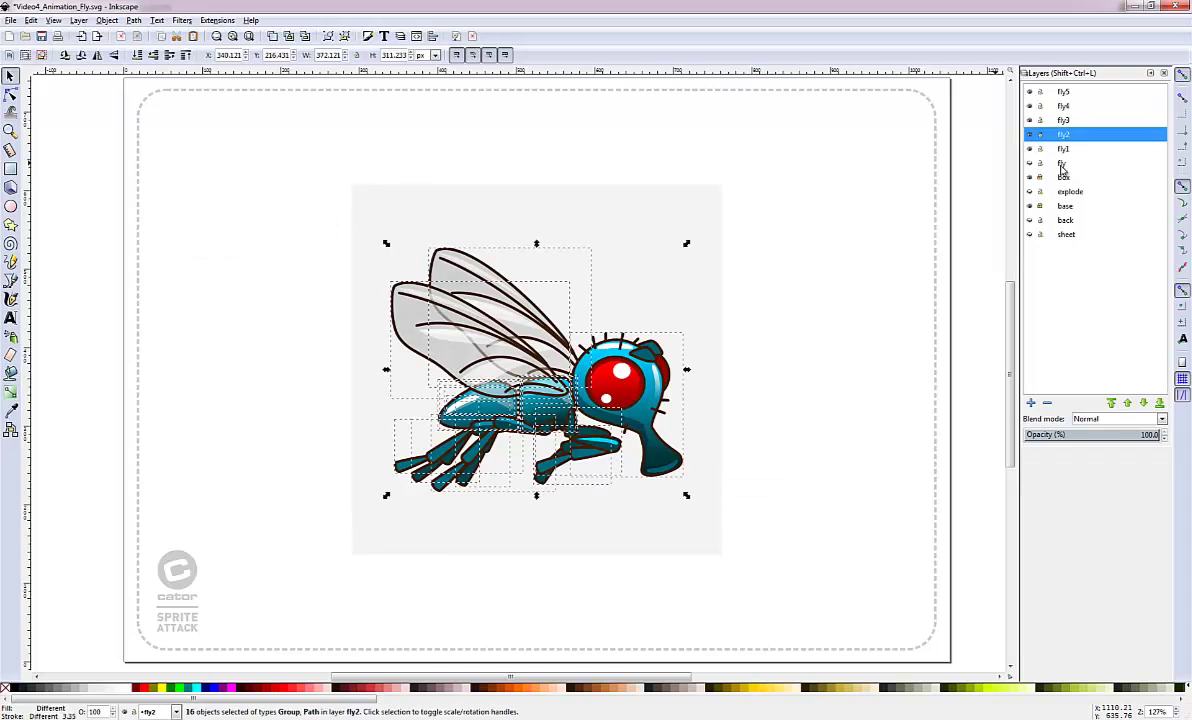
{"action": "key", "text": "ctrl+alt+v"}
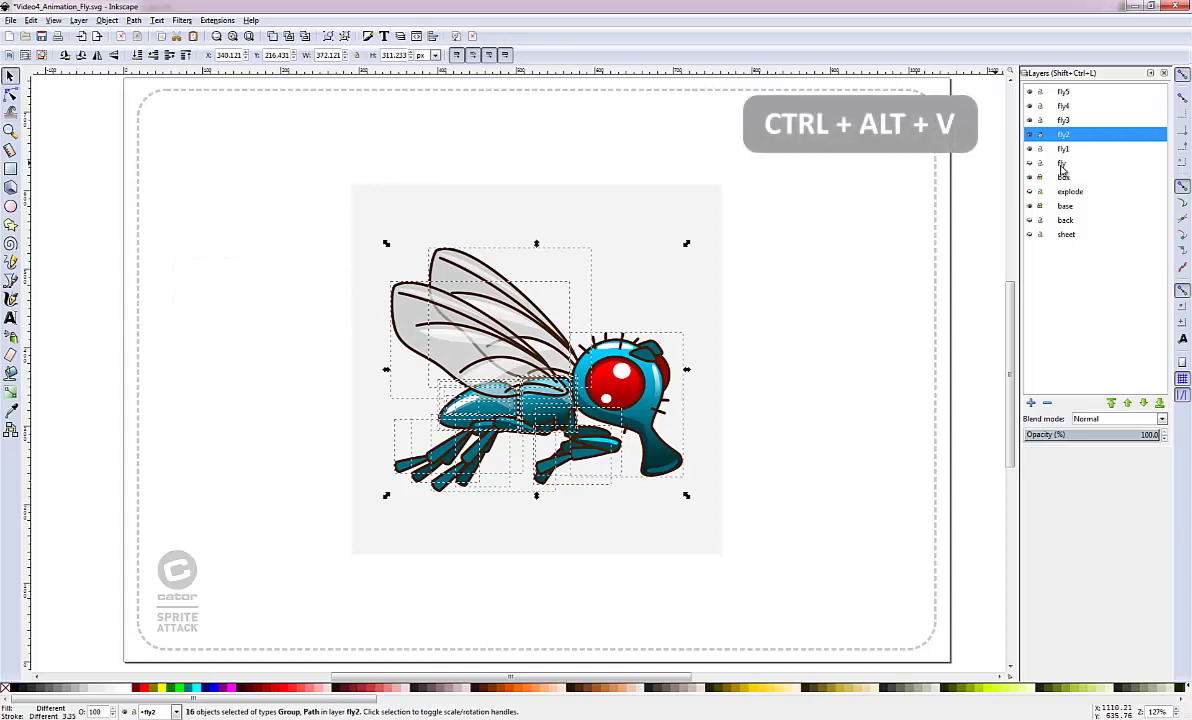
{"action": "left_click", "coordinate": [106, 20]}
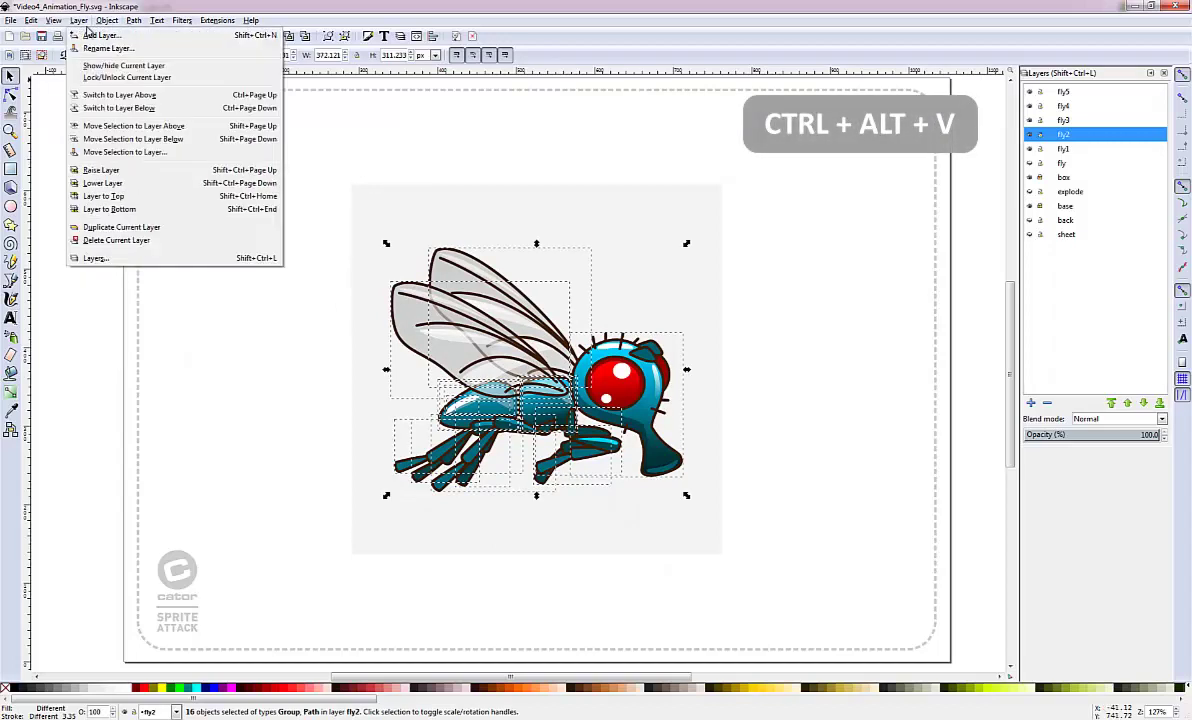
{"action": "mouse_move", "coordinate": [31, 20]}
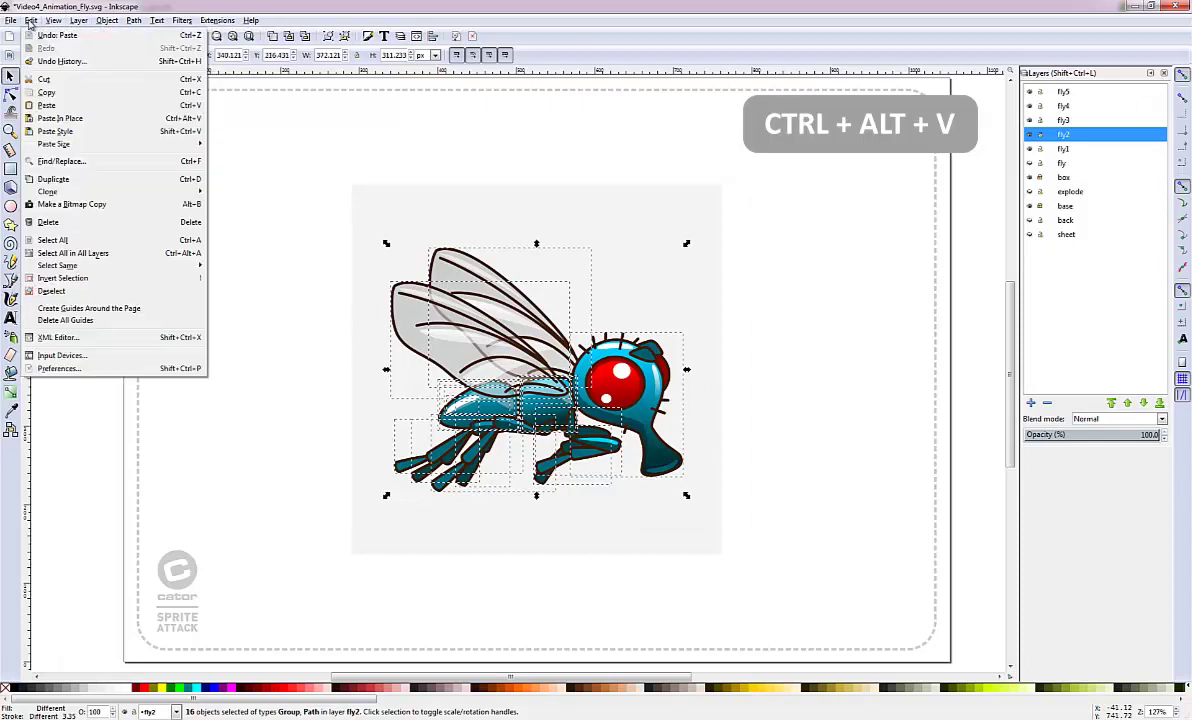
{"action": "left_click", "coordinate": [73, 121]}
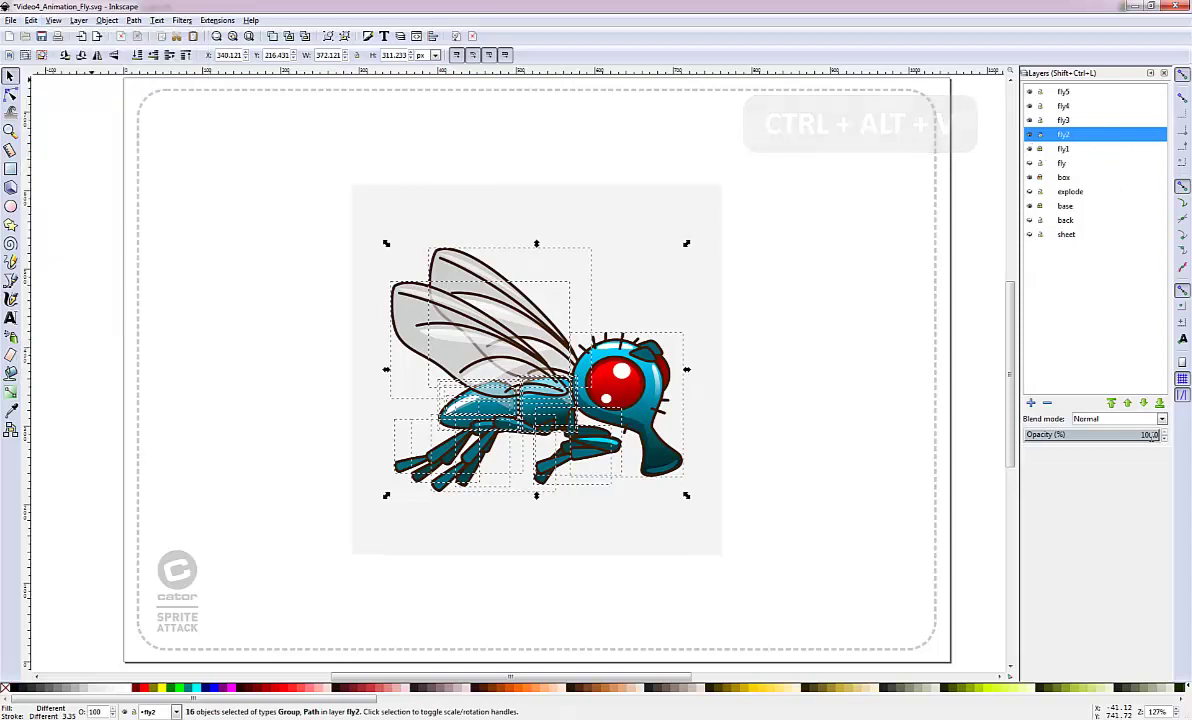
Step: Set layer fly1's opacity to 50%, keeping fly2 at 100%
{"action": "left_click", "coordinate": [1140, 433]}
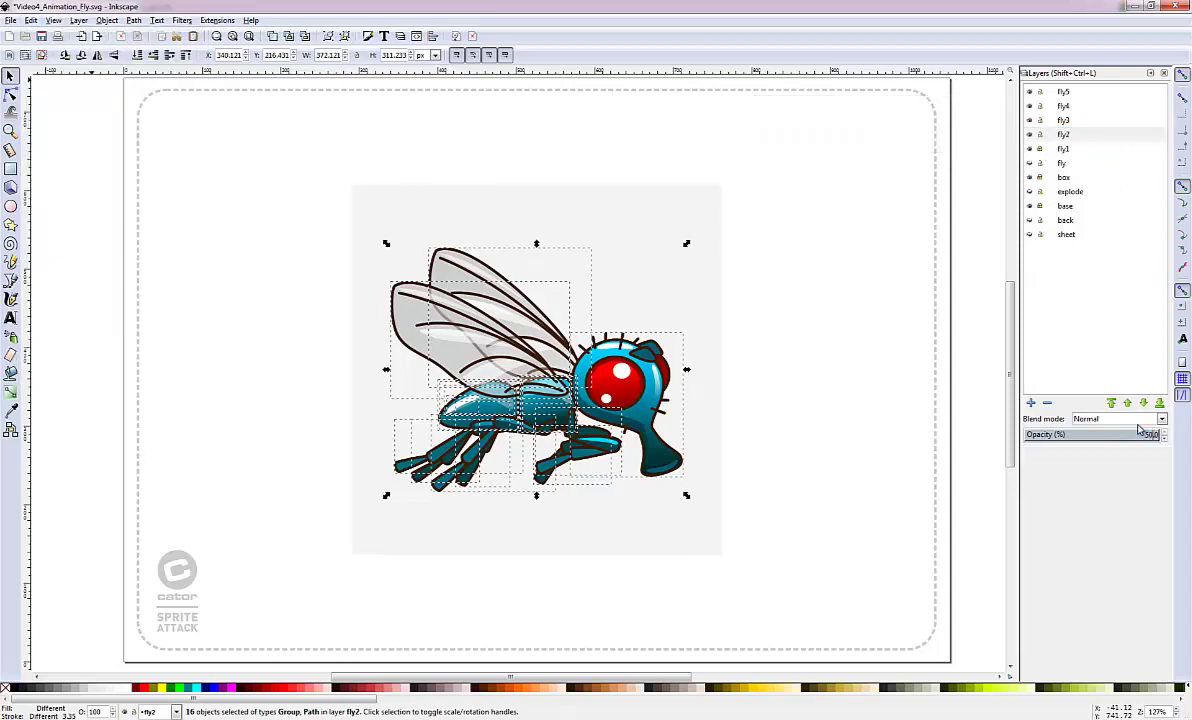
{"action": "key", "text": "Return"}
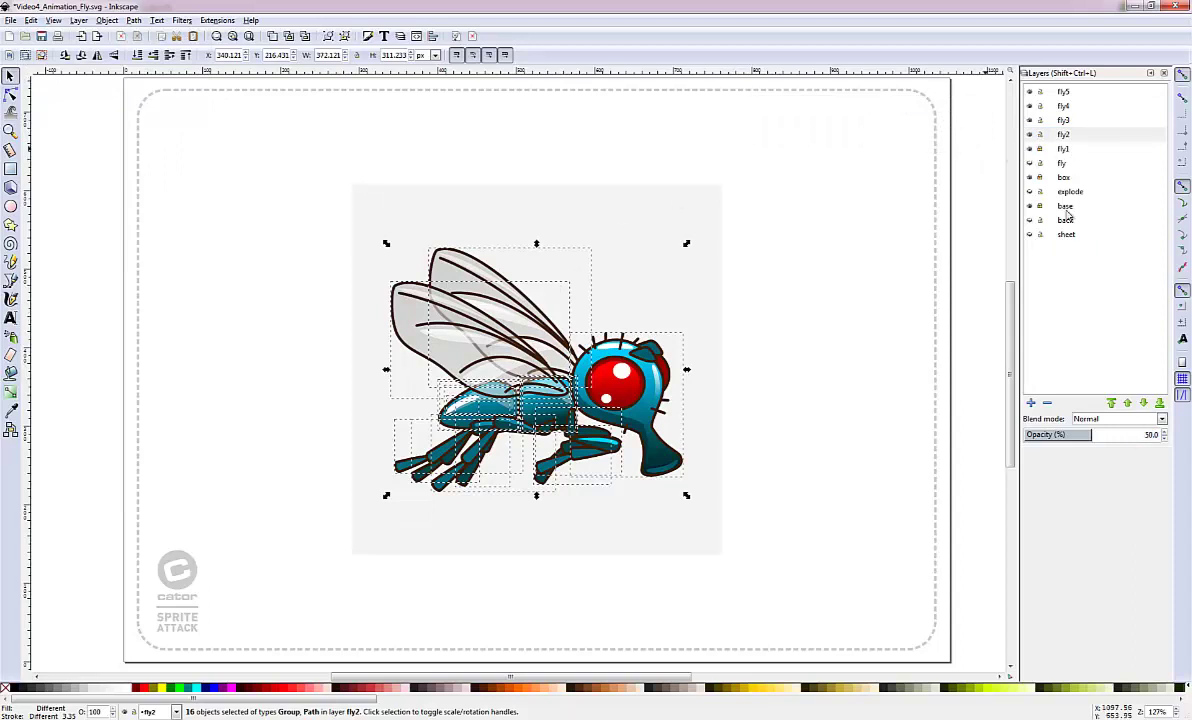
{"action": "left_click", "coordinate": [1125, 436]}
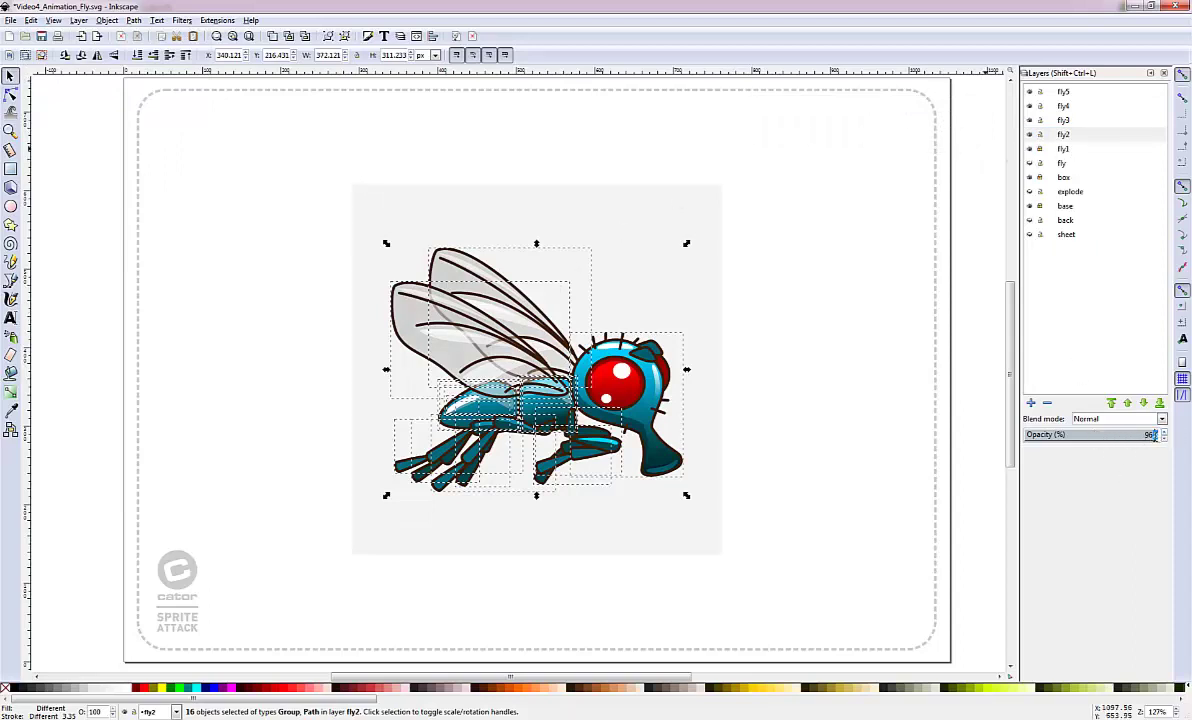
{"action": "left_click", "coordinate": [1162, 435]}
{"action": "left_click", "coordinate": [1064, 149]}
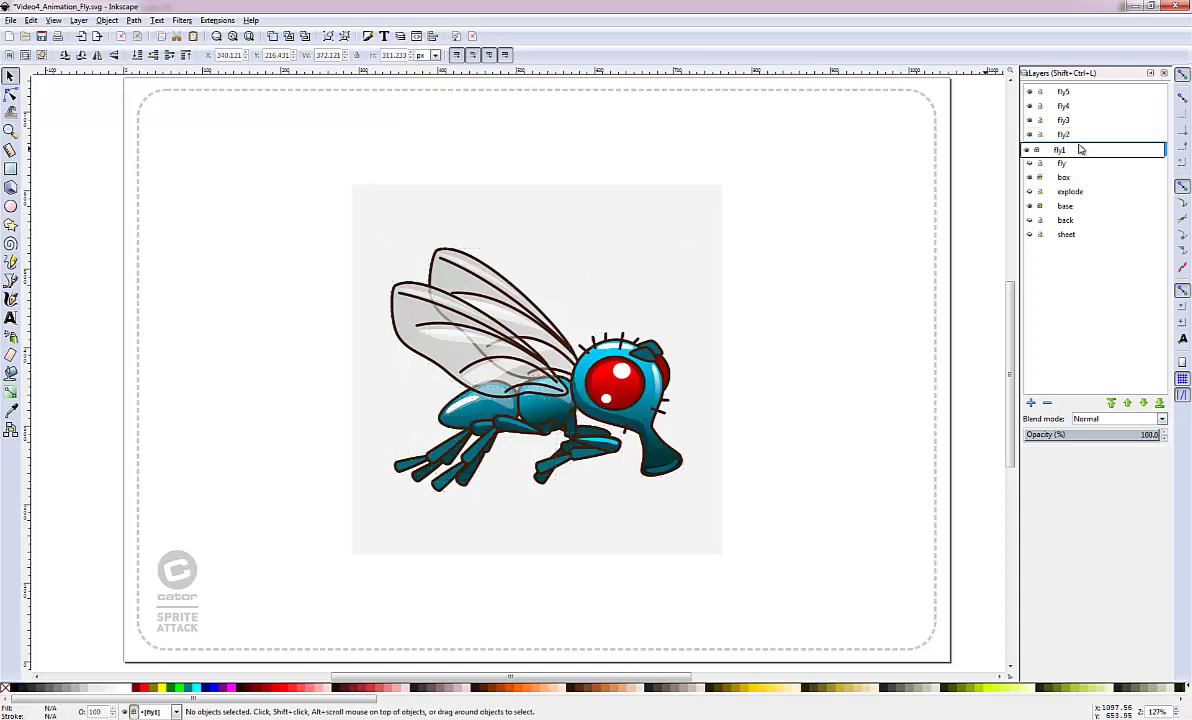
{"action": "double_click", "coordinate": [1150, 436]}
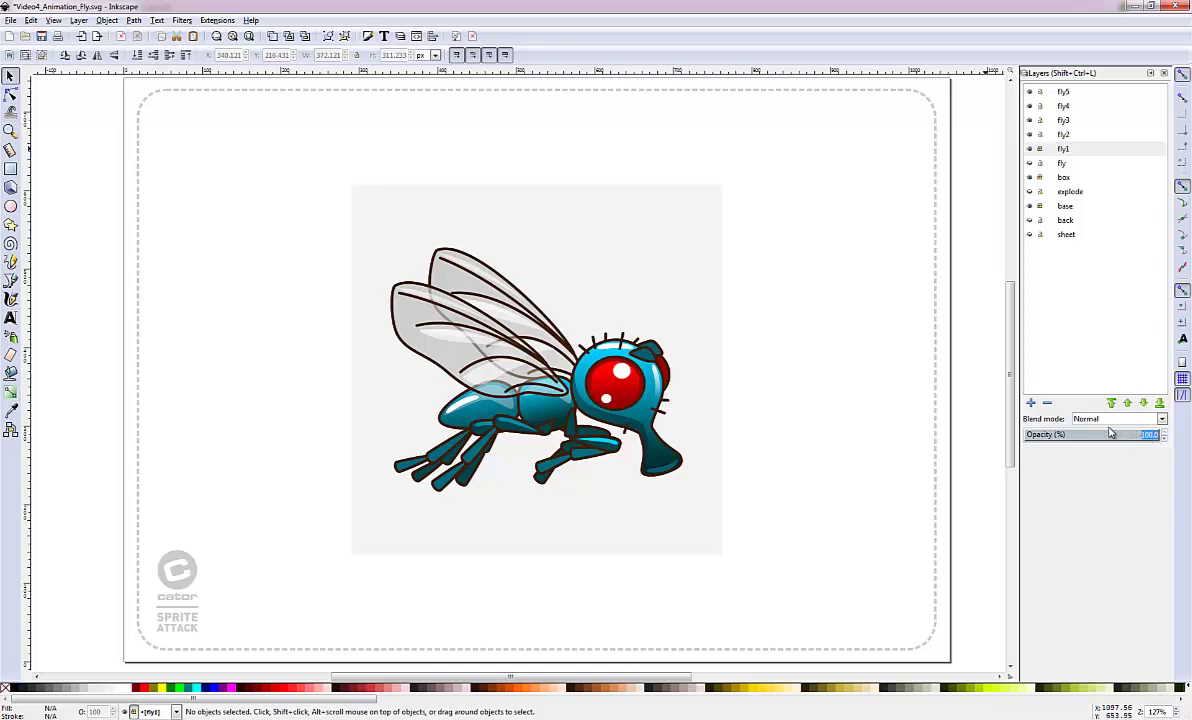
{"action": "key", "text": "Return"}
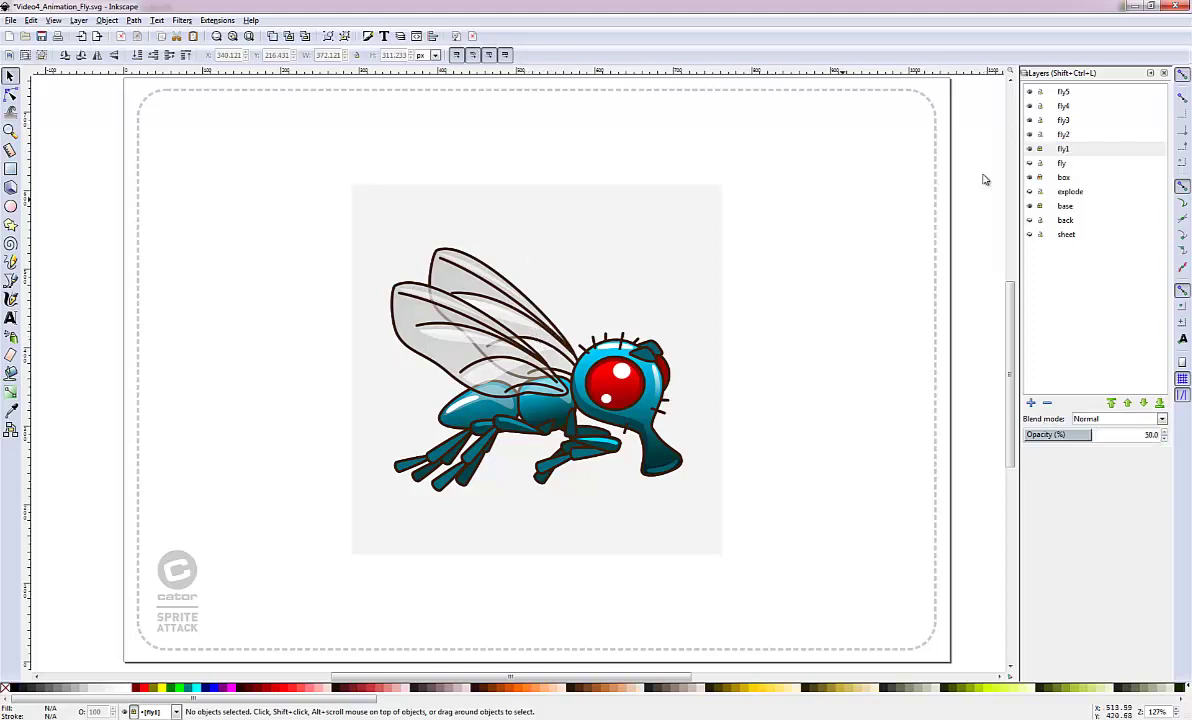
Step: On fly2, rotate the lower wing group about 35 degrees, then squash and stretch it leftward
{"action": "left_click", "coordinate": [1063, 136]}
{"action": "left_click", "coordinate": [432, 312]}
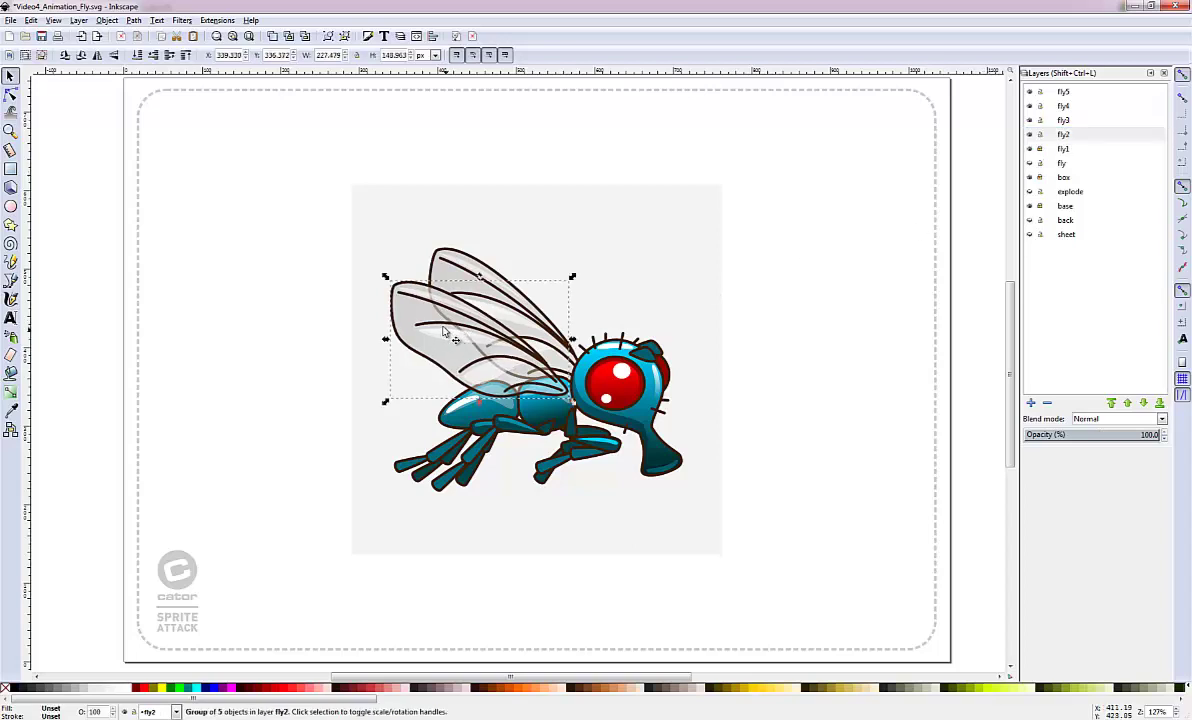
{"action": "left_click", "coordinate": [401, 288]}
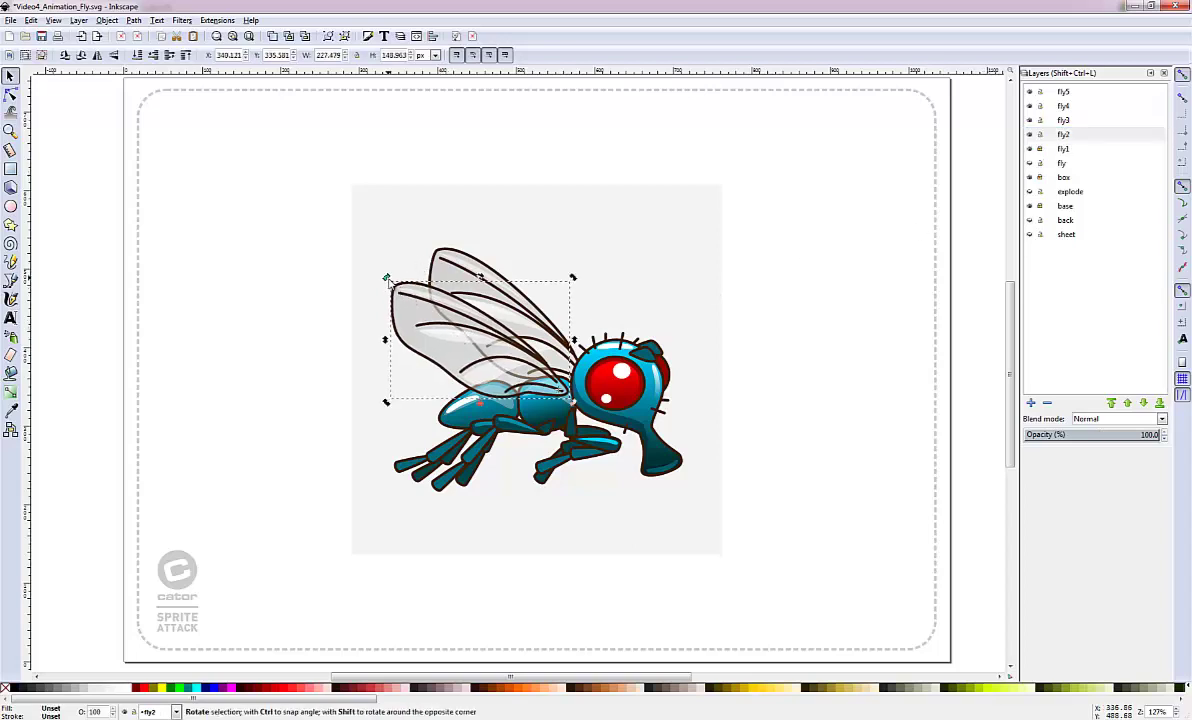
{"action": "left_click_drag", "start_coordinate": [385, 276], "coordinate": [397, 308]}
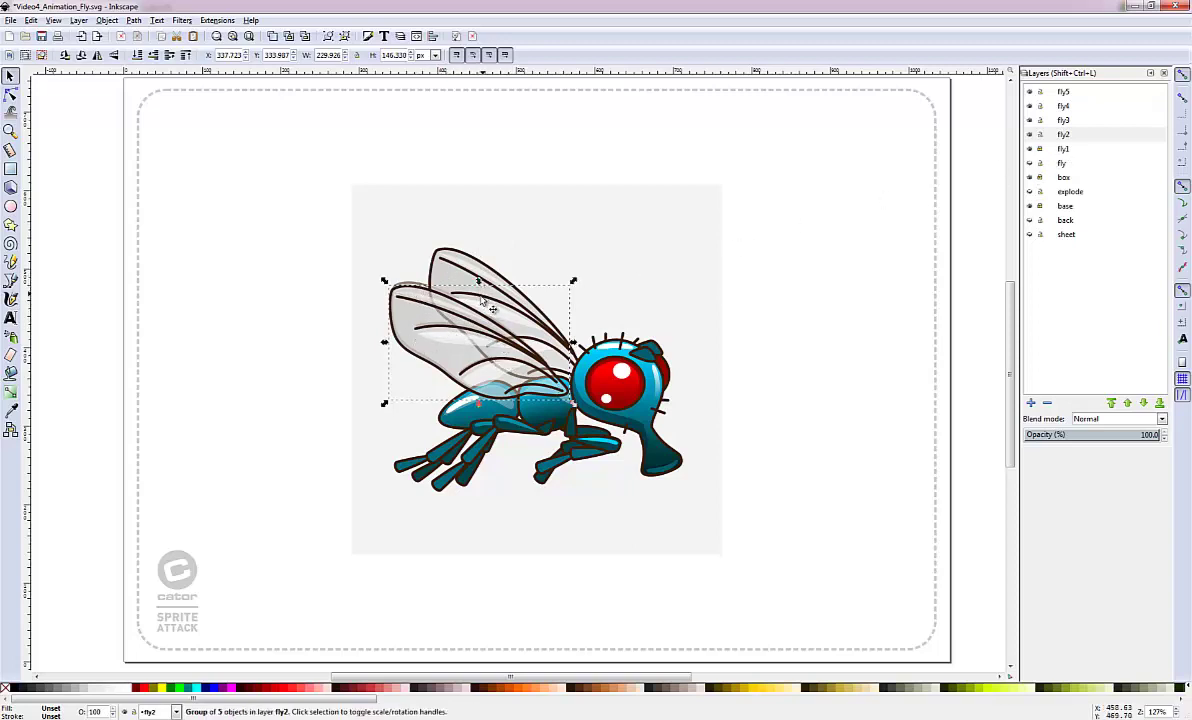
{"action": "left_click_drag", "start_coordinate": [480, 285], "coordinate": [480, 318]}
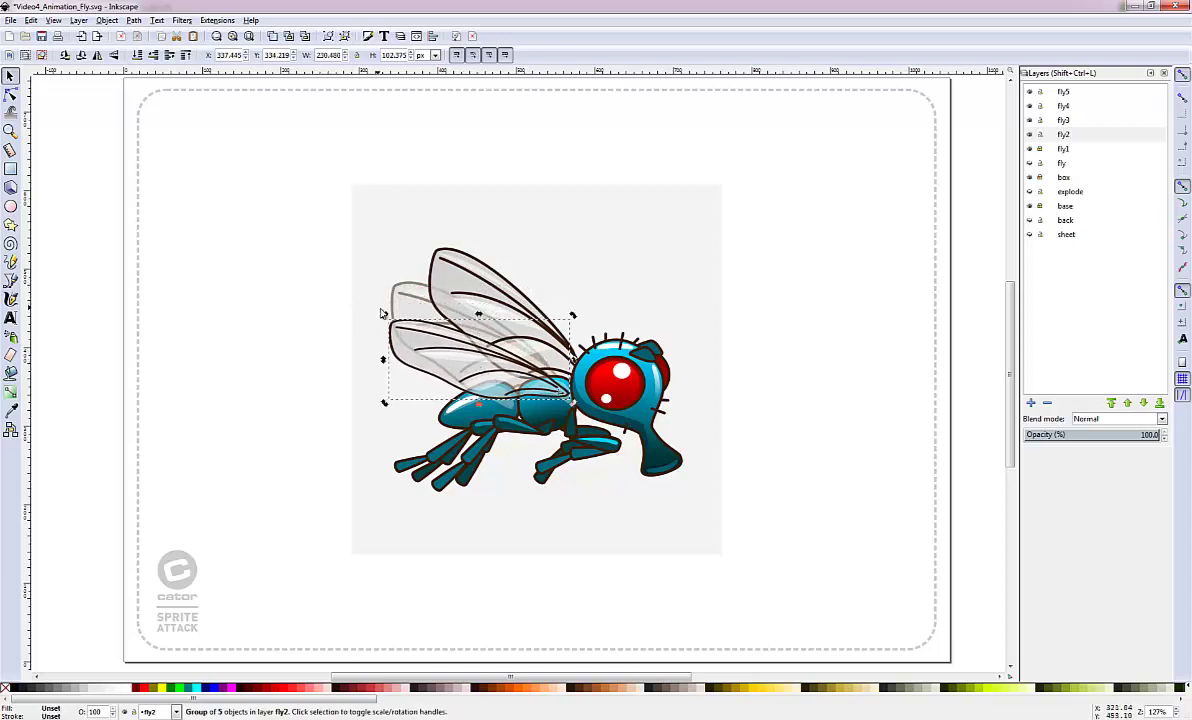
{"action": "left_click_drag", "start_coordinate": [383, 315], "coordinate": [376, 341]}
{"action": "left_click_drag", "start_coordinate": [523, 365], "coordinate": [523, 365]}
Step: Squash and widen the upper wing group, and tilt the head about 2.6 degrees
{"action": "left_click", "coordinate": [465, 282]}
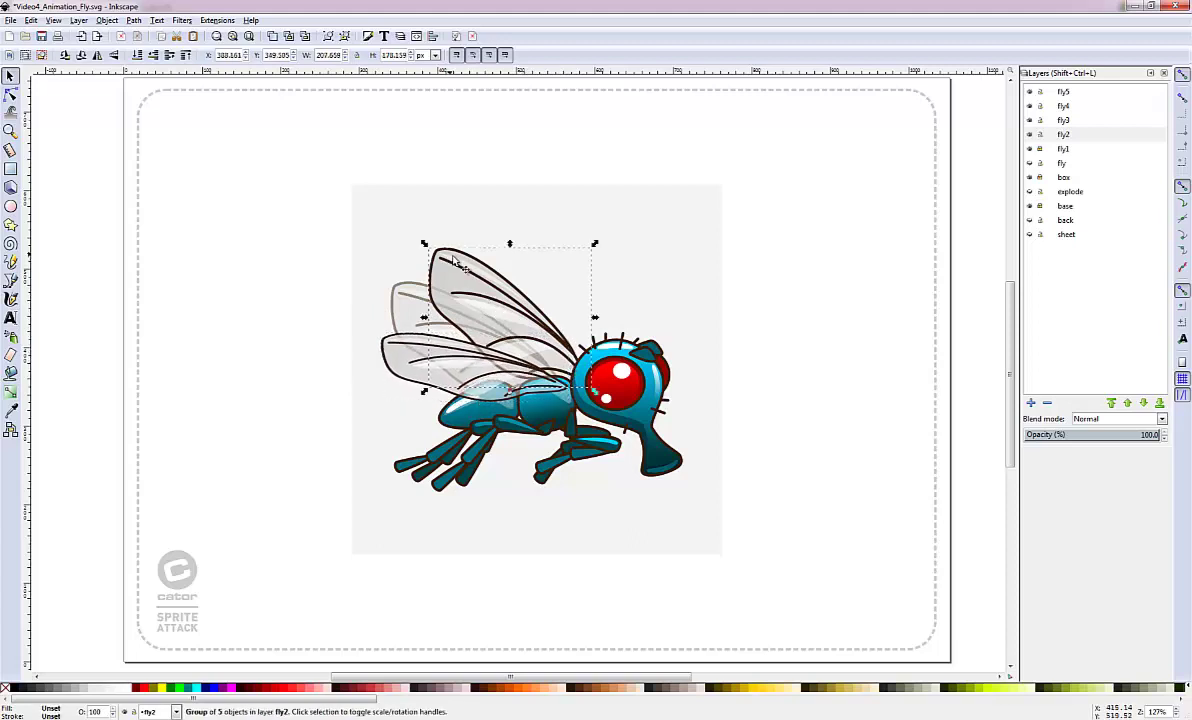
{"action": "left_click", "coordinate": [475, 250]}
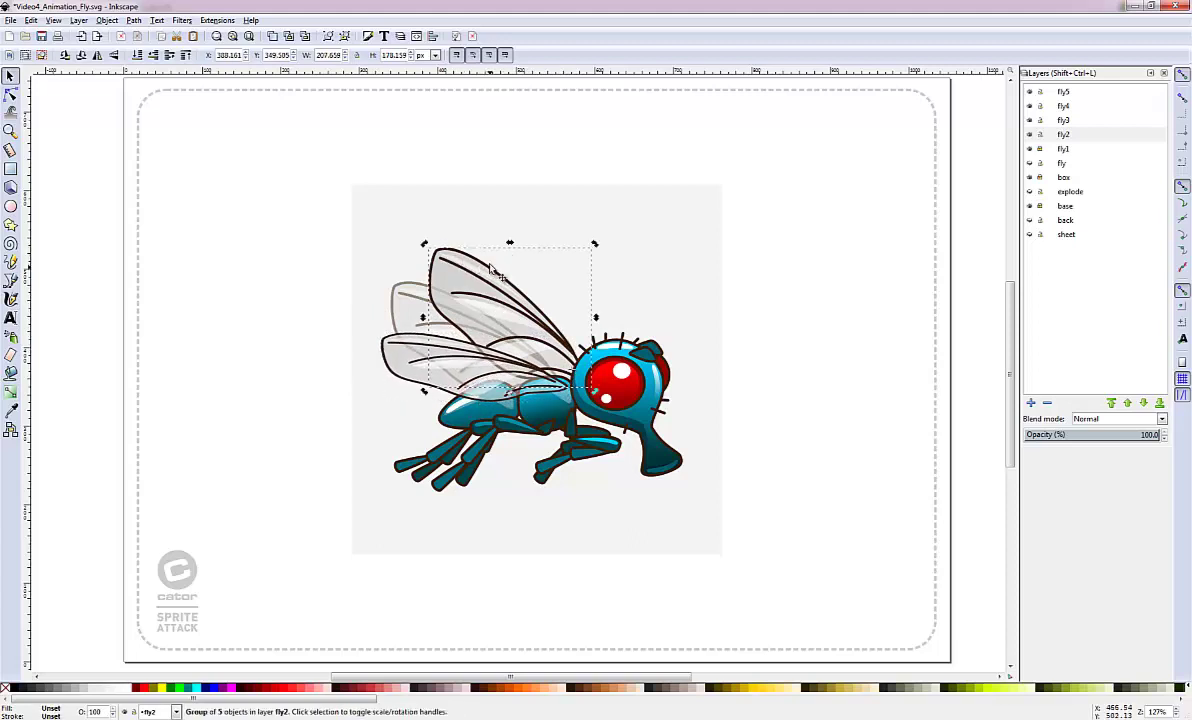
{"action": "left_click_drag", "start_coordinate": [509, 243], "coordinate": [509, 292]}
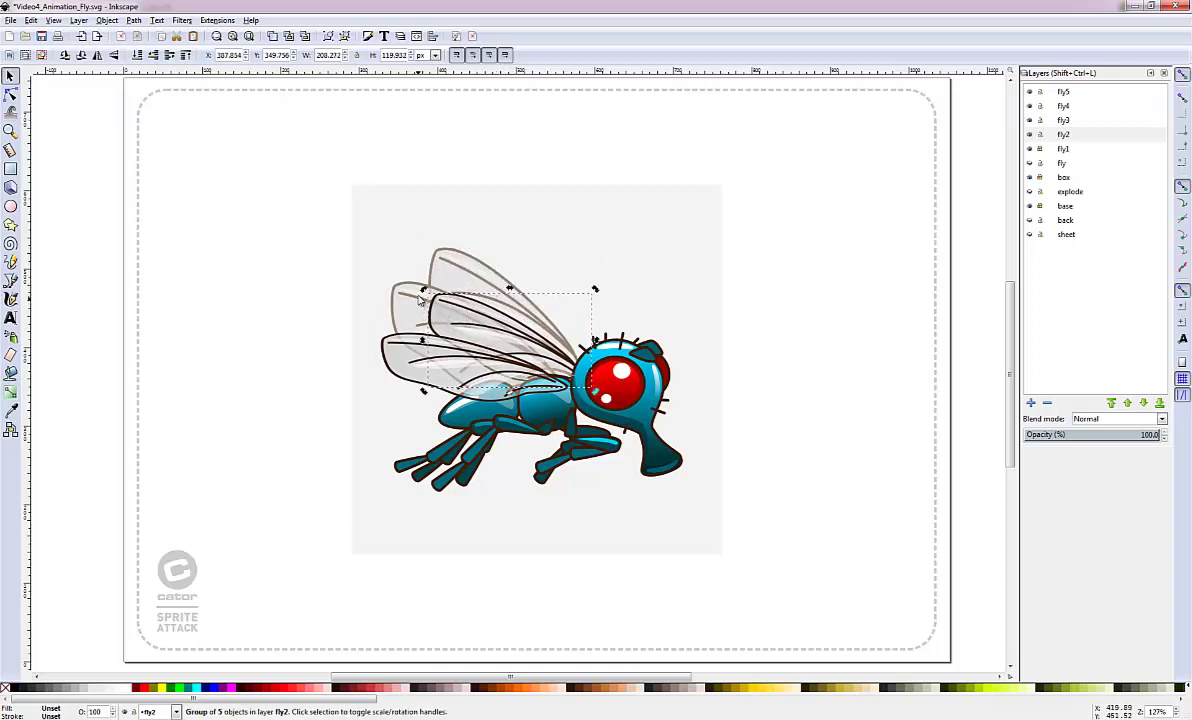
{"action": "left_click_drag", "start_coordinate": [423, 297], "coordinate": [405, 320]}
{"action": "left_click", "coordinate": [622, 376]}
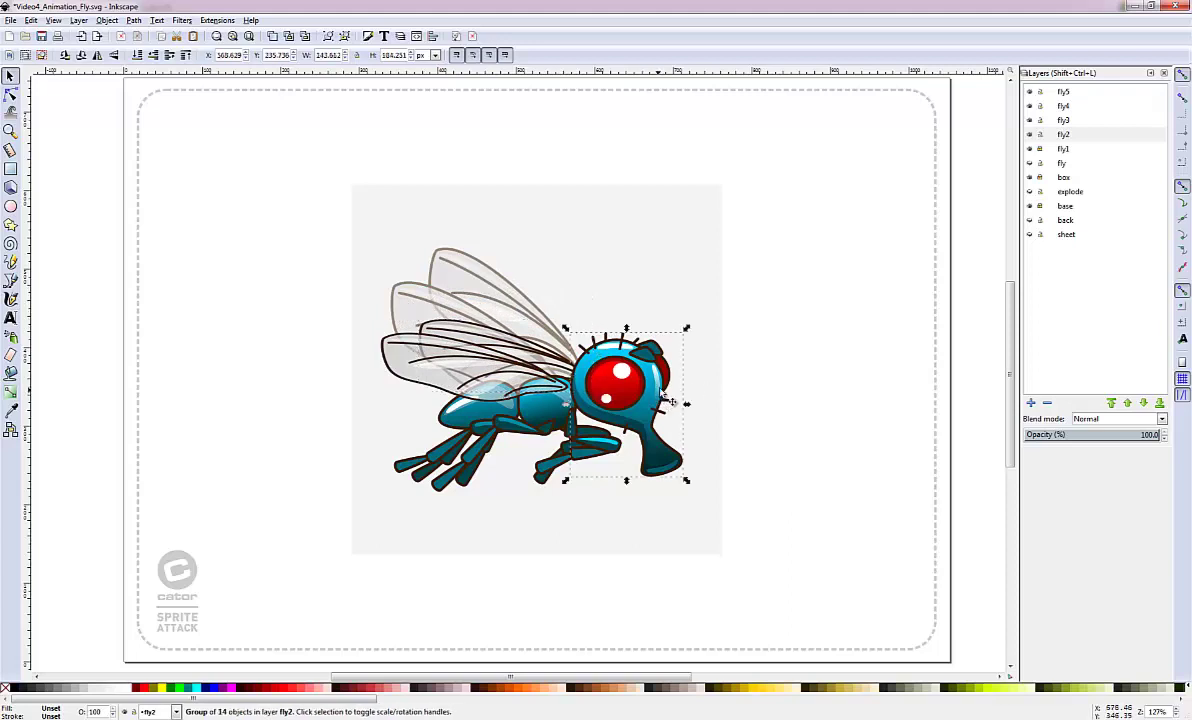
{"action": "left_click", "coordinate": [669, 462]}
{"action": "left_click_drag", "start_coordinate": [686, 486], "coordinate": [682, 488]}
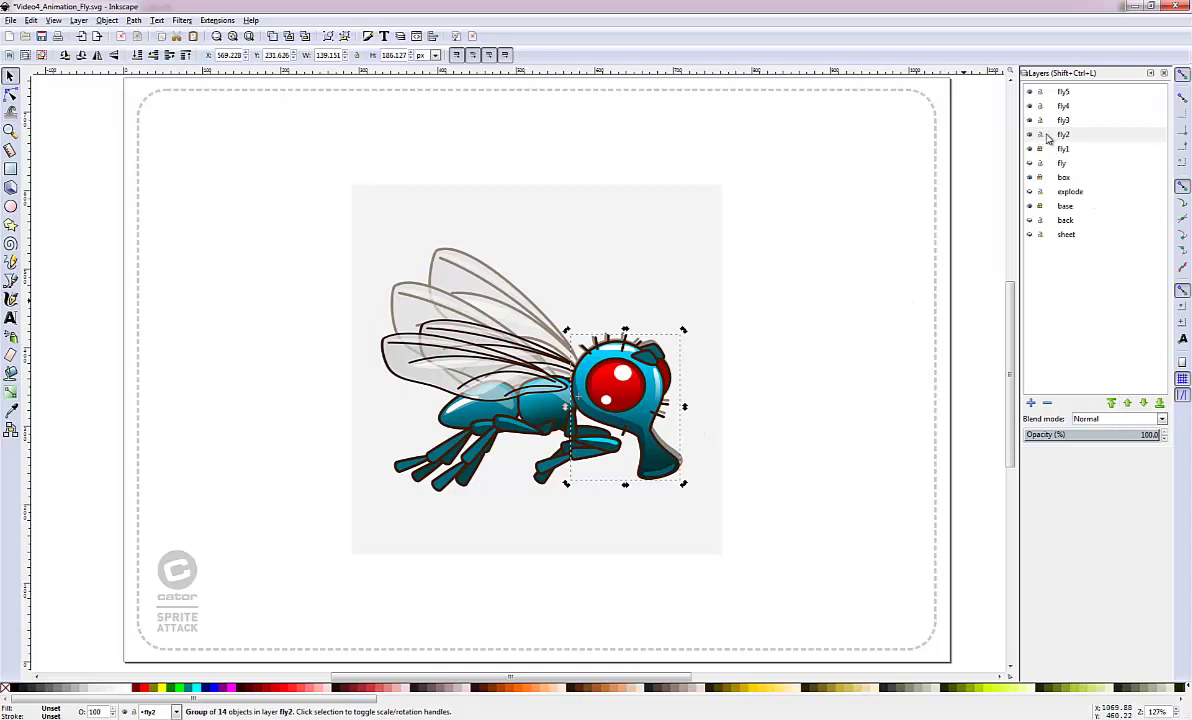
Step: Put a copy of the whole fly on layer fly3 and hide layer fly1
{"action": "left_click_drag", "start_coordinate": [157, 256], "coordinate": [788, 511]}
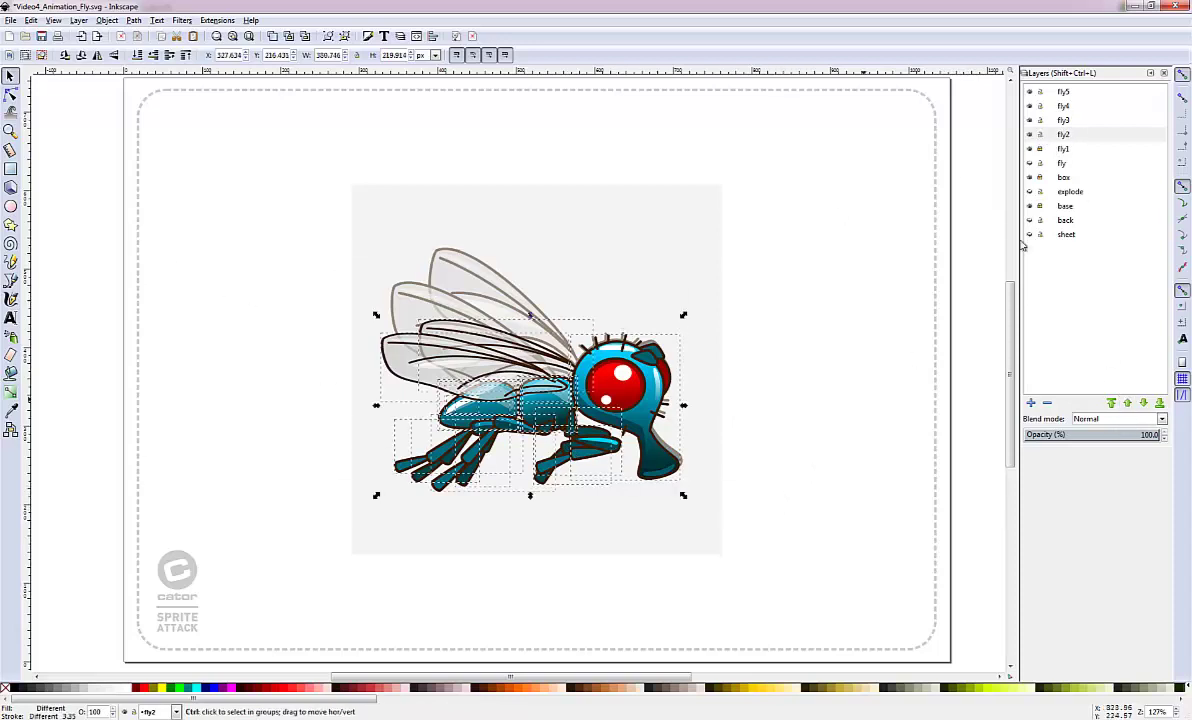
{"action": "left_click", "coordinate": [1080, 120]}
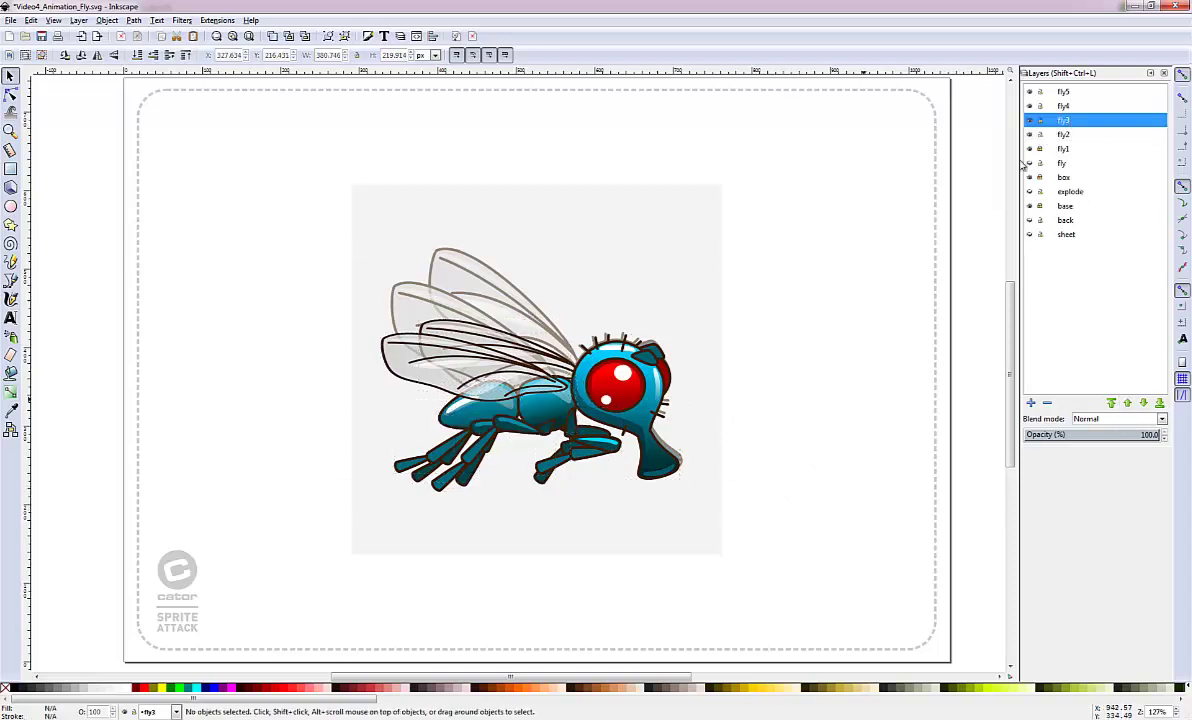
{"action": "key", "text": "ctrl+a"}
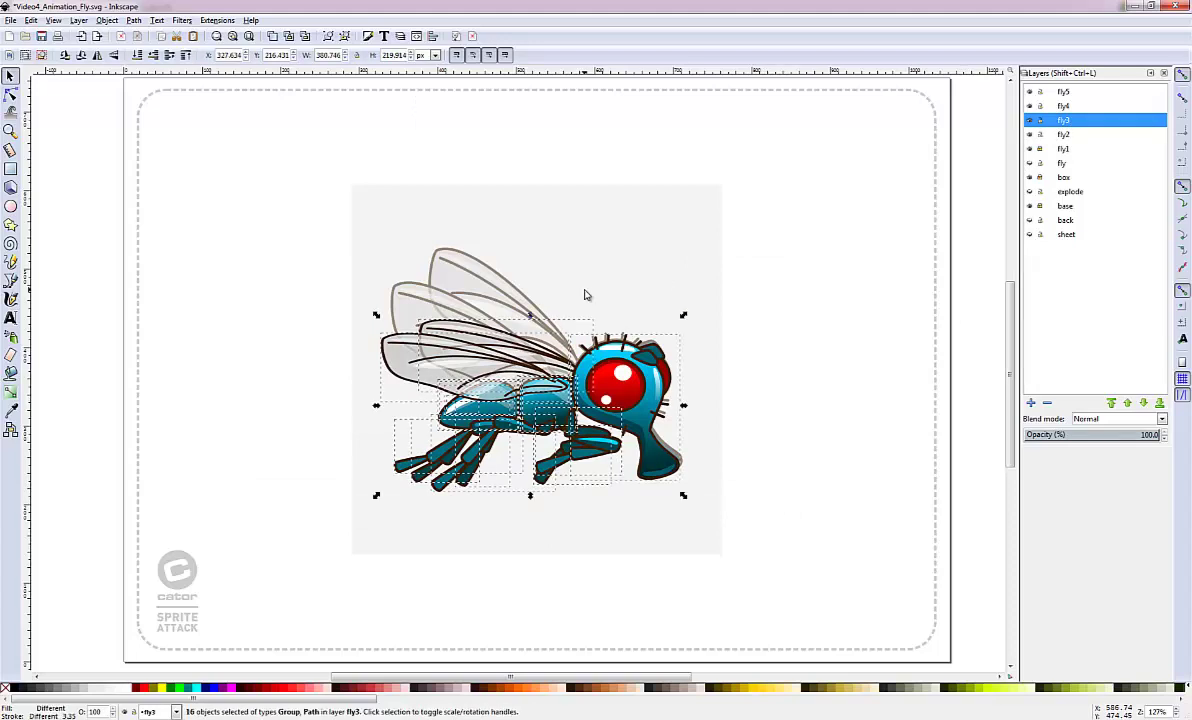
{"action": "left_click", "coordinate": [1033, 148]}
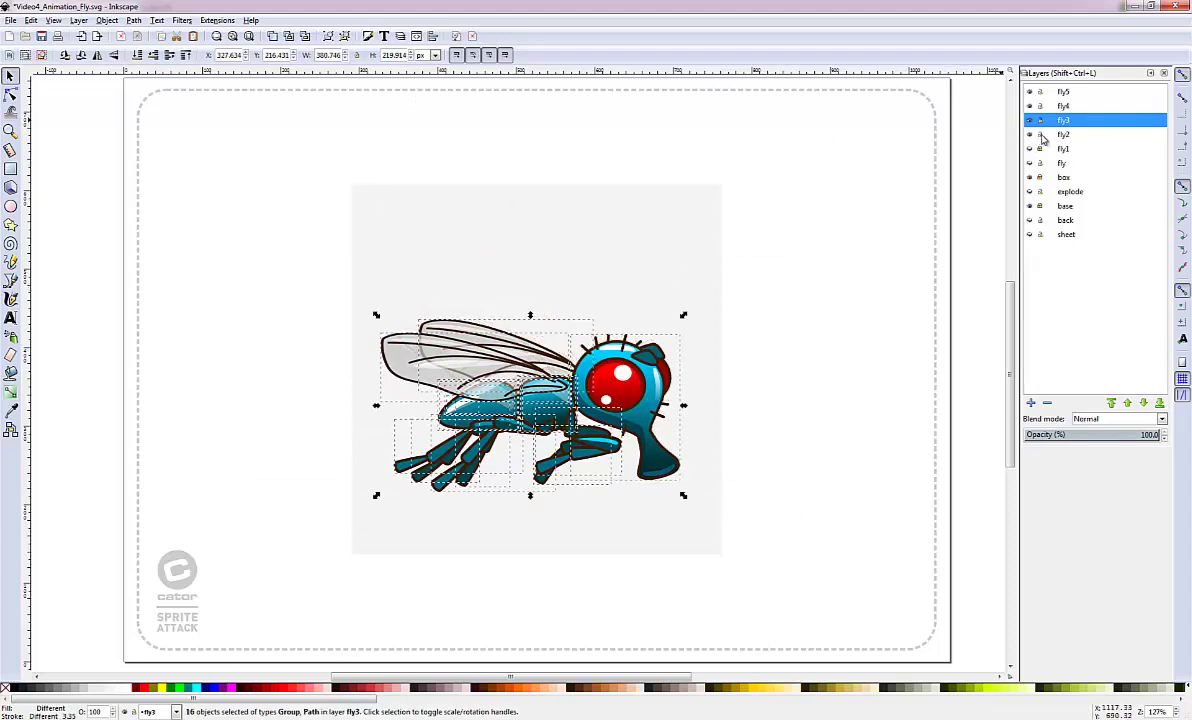
Step: Set layer fly2's opacity to 50% and select the wing group on fly3
{"action": "left_click", "coordinate": [1058, 135]}
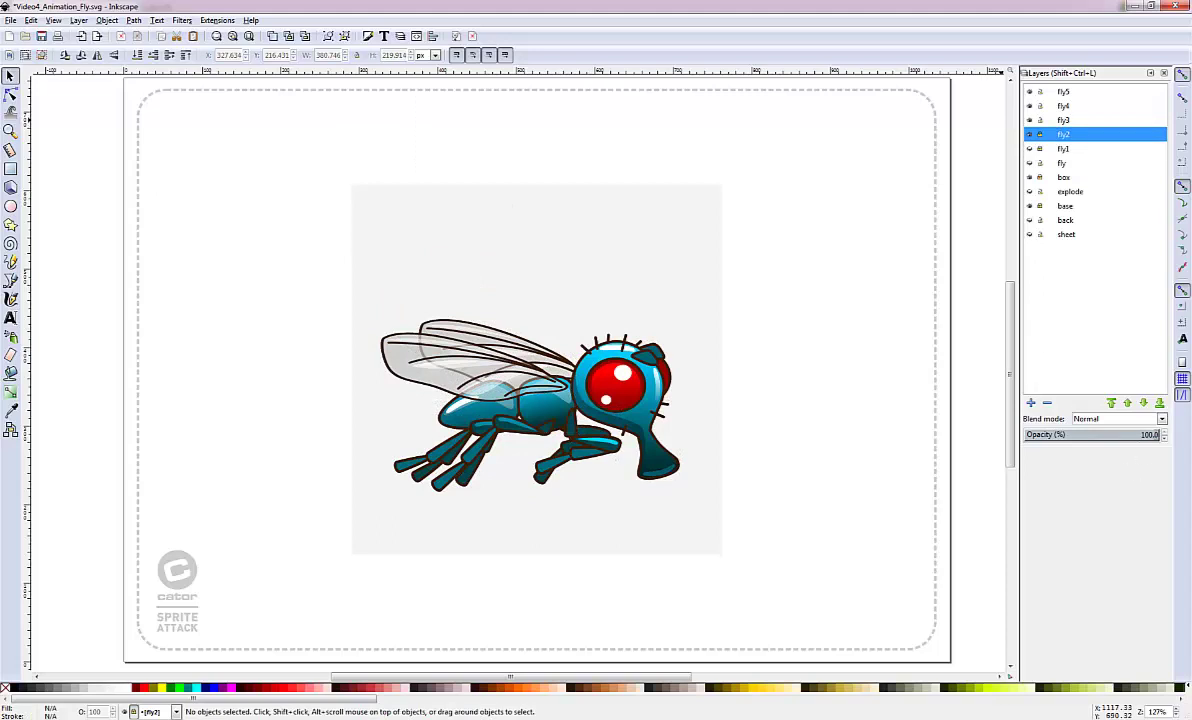
{"action": "left_click_drag", "start_coordinate": [1149, 435], "coordinate": [1158, 435]}
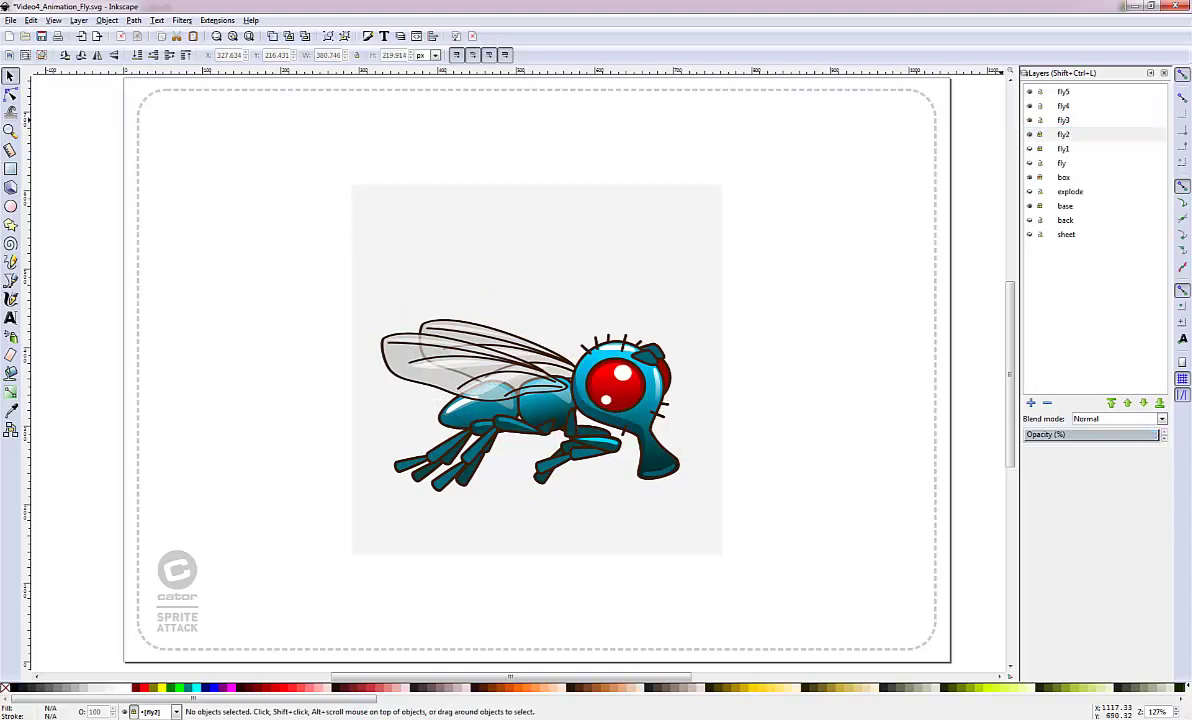
{"action": "key", "text": "Return"}
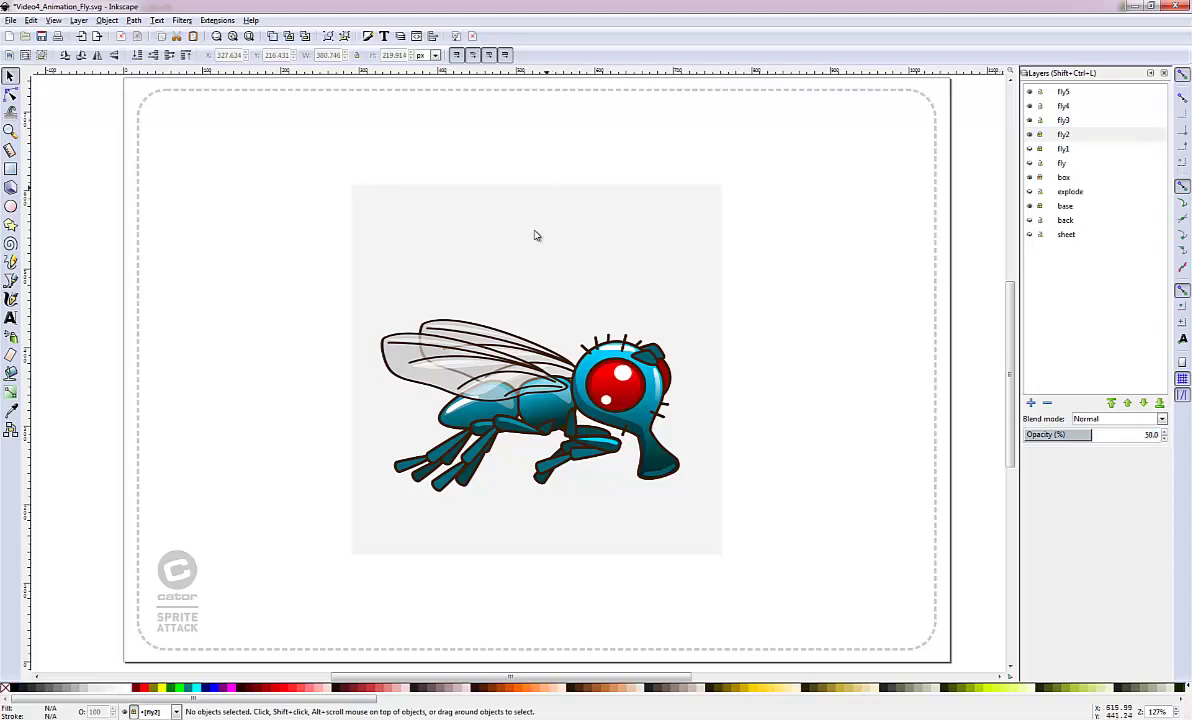
{"action": "left_click", "coordinate": [445, 356]}
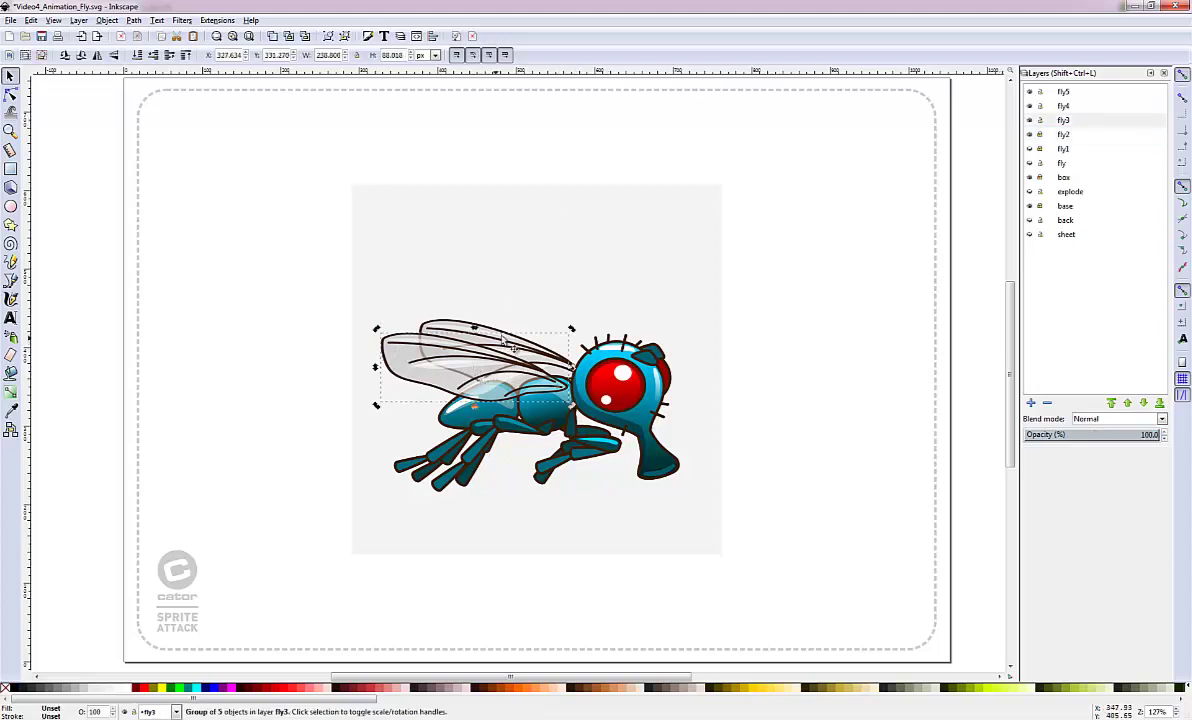
Step: Squash the fly3 wings vertically and move them lower on the body
{"action": "left_click_drag", "start_coordinate": [474, 328], "coordinate": [473, 358]}
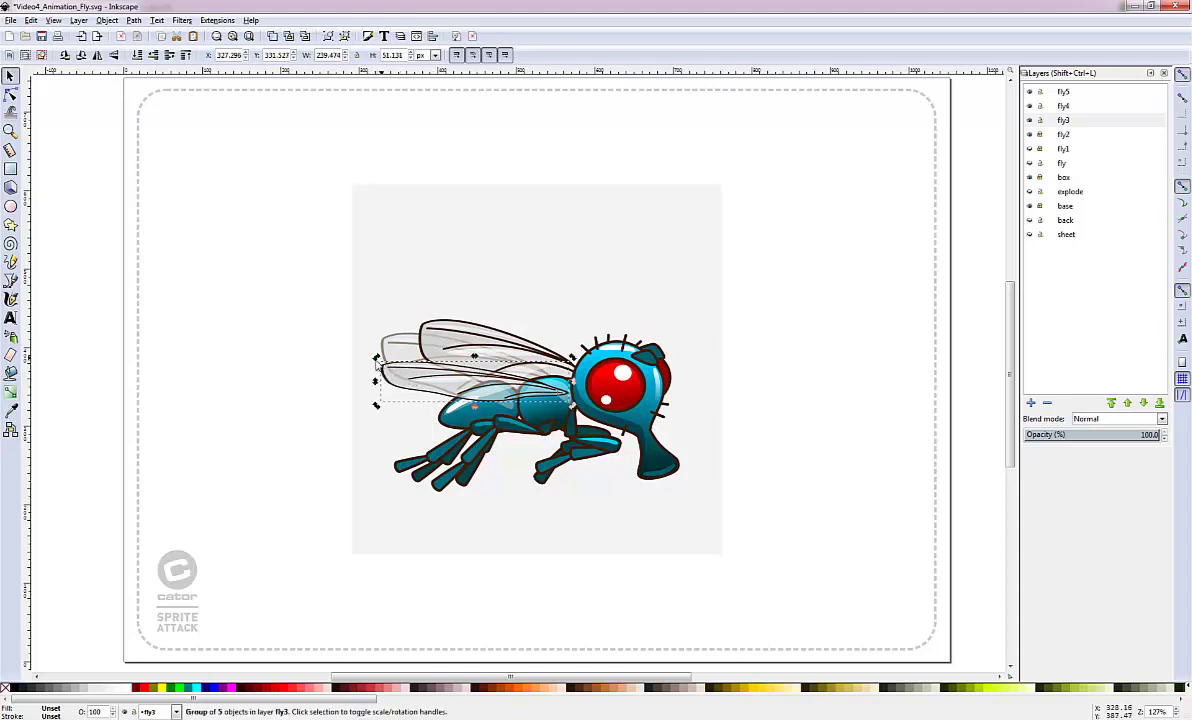
{"action": "left_click_drag", "start_coordinate": [392, 377], "coordinate": [364, 409]}
{"action": "left_click_drag", "start_coordinate": [502, 396], "coordinate": [510, 390]}
{"action": "left_click", "coordinate": [470, 356]}
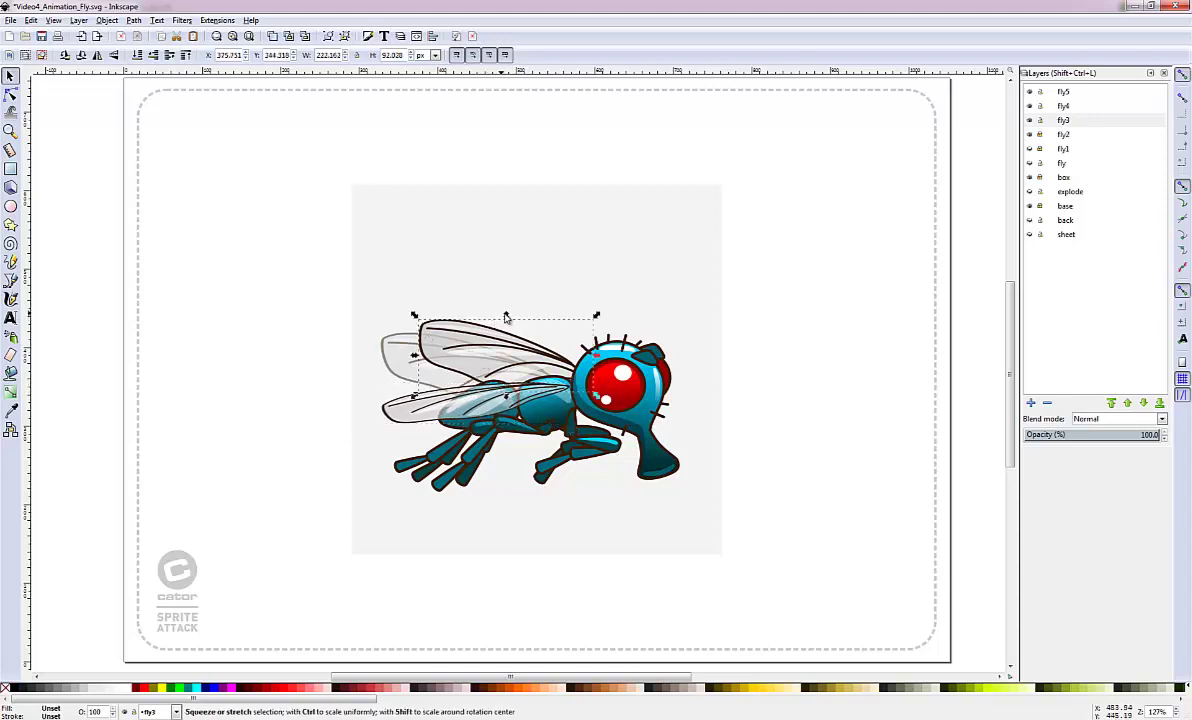
{"action": "left_click_drag", "start_coordinate": [502, 313], "coordinate": [495, 352]}
Step: Rotate the narrower lower wing down-left and tilt the head about 3 degrees
{"action": "left_click", "coordinate": [403, 375]}
{"action": "left_click", "coordinate": [403, 372]}
{"action": "mouse_move", "coordinate": [412, 362]}
{"action": "left_mouse_down"}
{"action": "mouse_move", "coordinate": [411, 373]}
{"action": "mouse_move", "coordinate": [452, 379]}
{"action": "mouse_move", "coordinate": [440, 388]}
{"action": "mouse_move", "coordinate": [412, 356]}
{"action": "left_mouse_up"}
{"action": "left_click", "coordinate": [412, 356]}
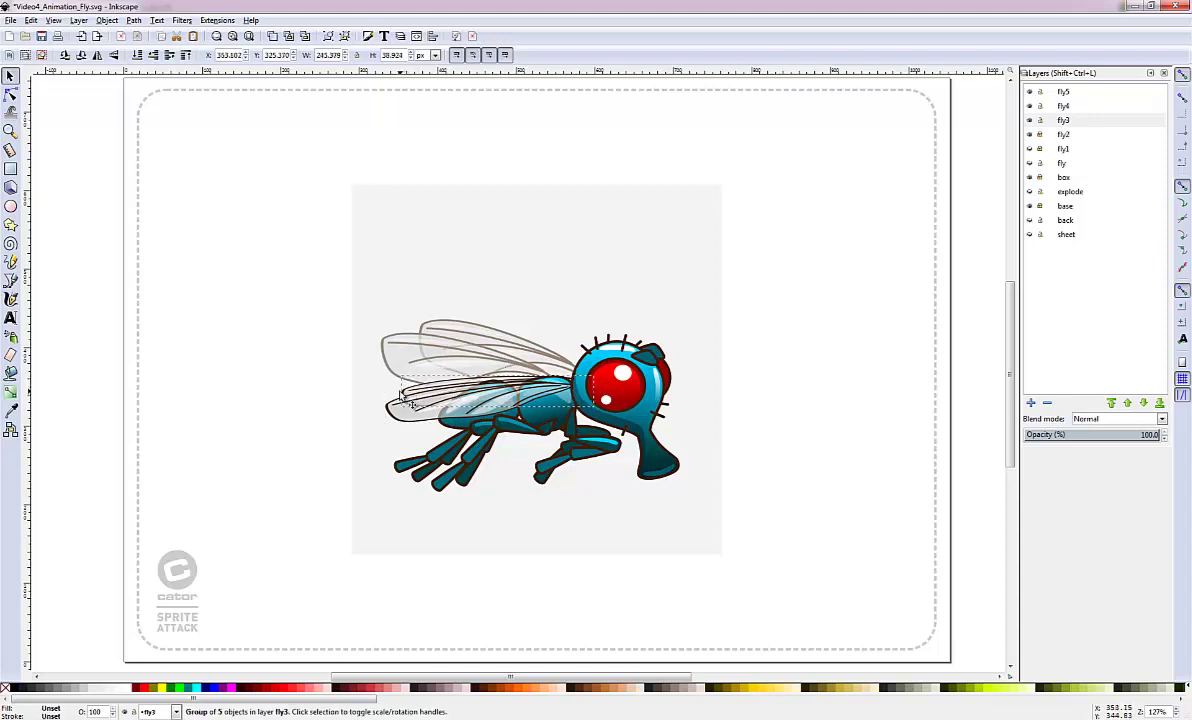
{"action": "key", "text": "Escape"}
{"action": "left_click", "coordinate": [630, 452]}
{"action": "left_click", "coordinate": [632, 450]}
{"action": "left_click_drag", "start_coordinate": [682, 487], "coordinate": [679, 487]}
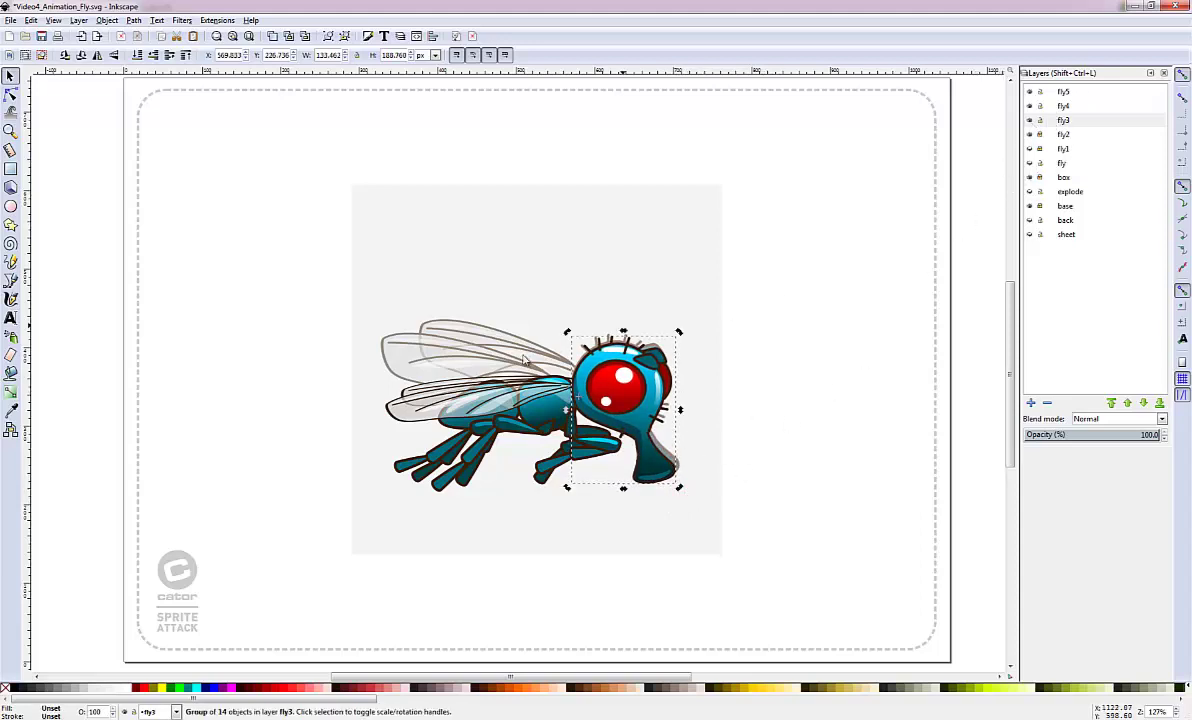
Step: Select the whole fly on fly3 and make fly4 the current layer
{"action": "left_click_drag", "start_coordinate": [207, 287], "coordinate": [758, 535]}
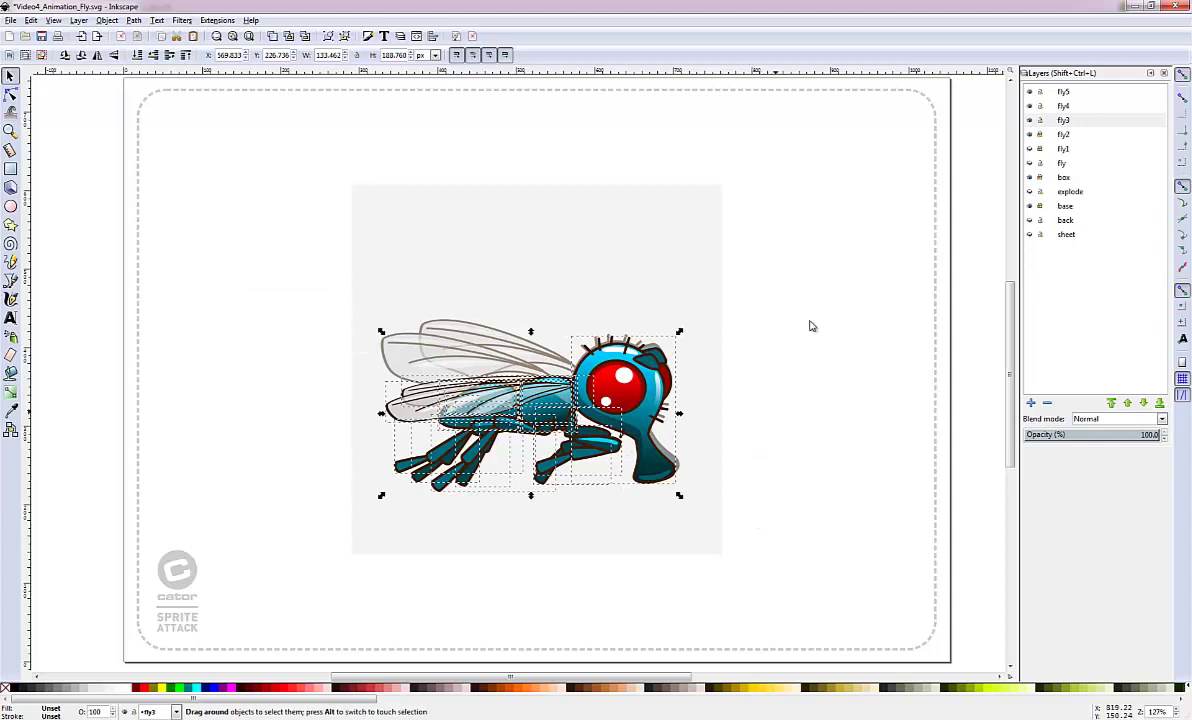
{"action": "left_click", "coordinate": [1048, 107]}
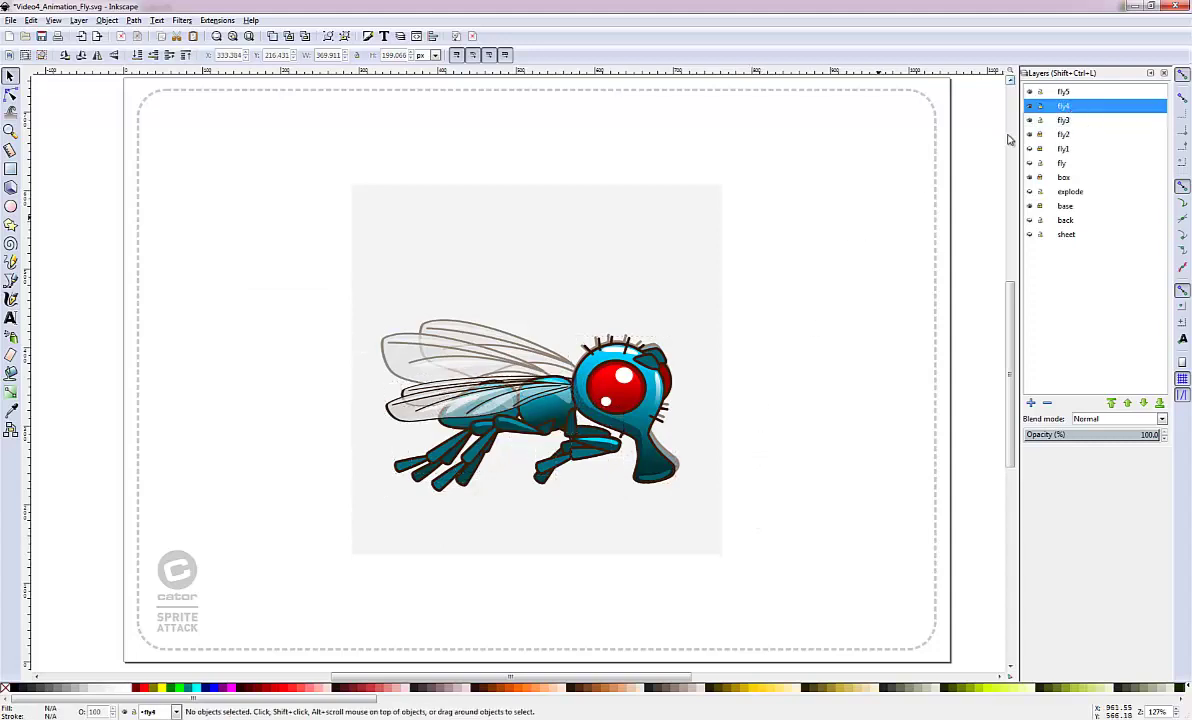
{"action": "key", "text": "ctrl+a"}
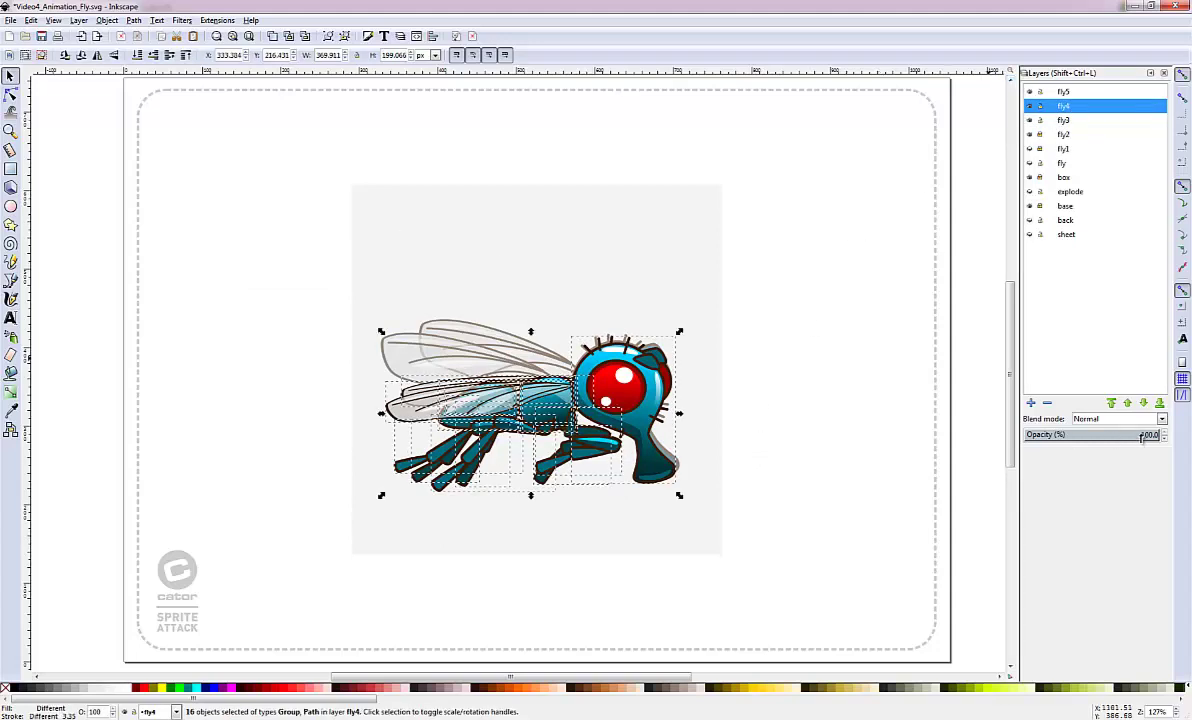
{"action": "left_click", "coordinate": [1068, 110]}
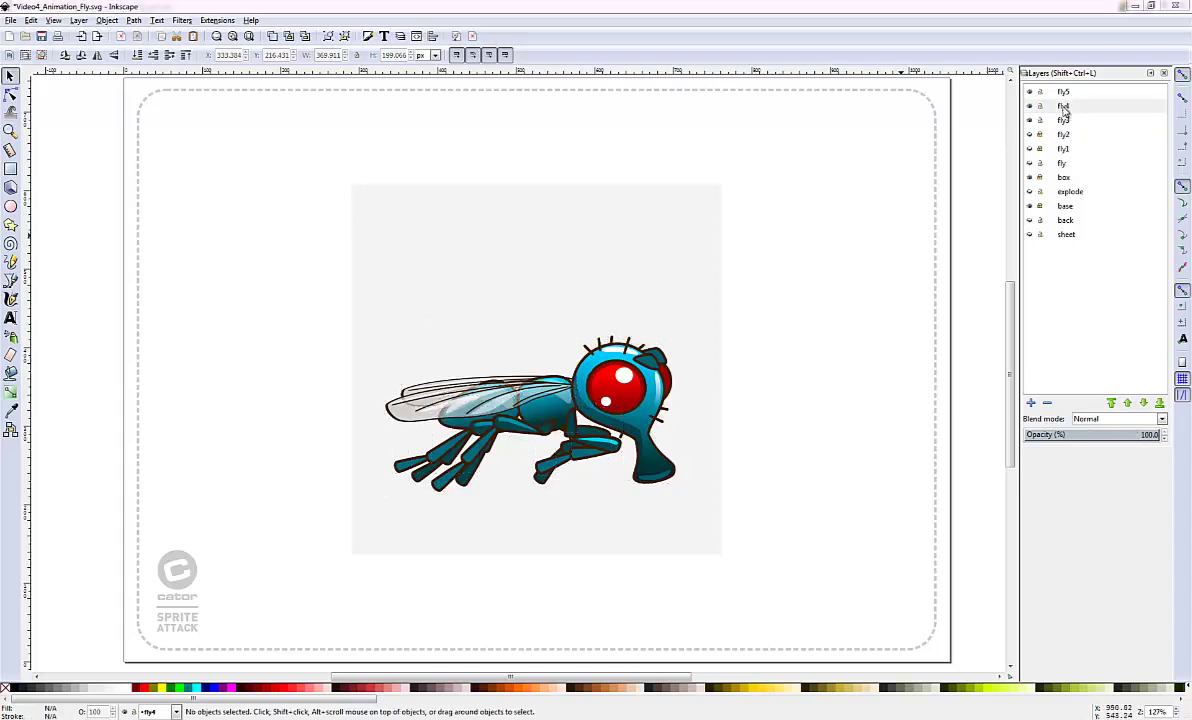
{"action": "left_click", "coordinate": [1065, 110]}
Step: Lift the fly4 wing group, flip it vertically, stretch it taller and rotate it downward
{"action": "left_click", "coordinate": [430, 410]}
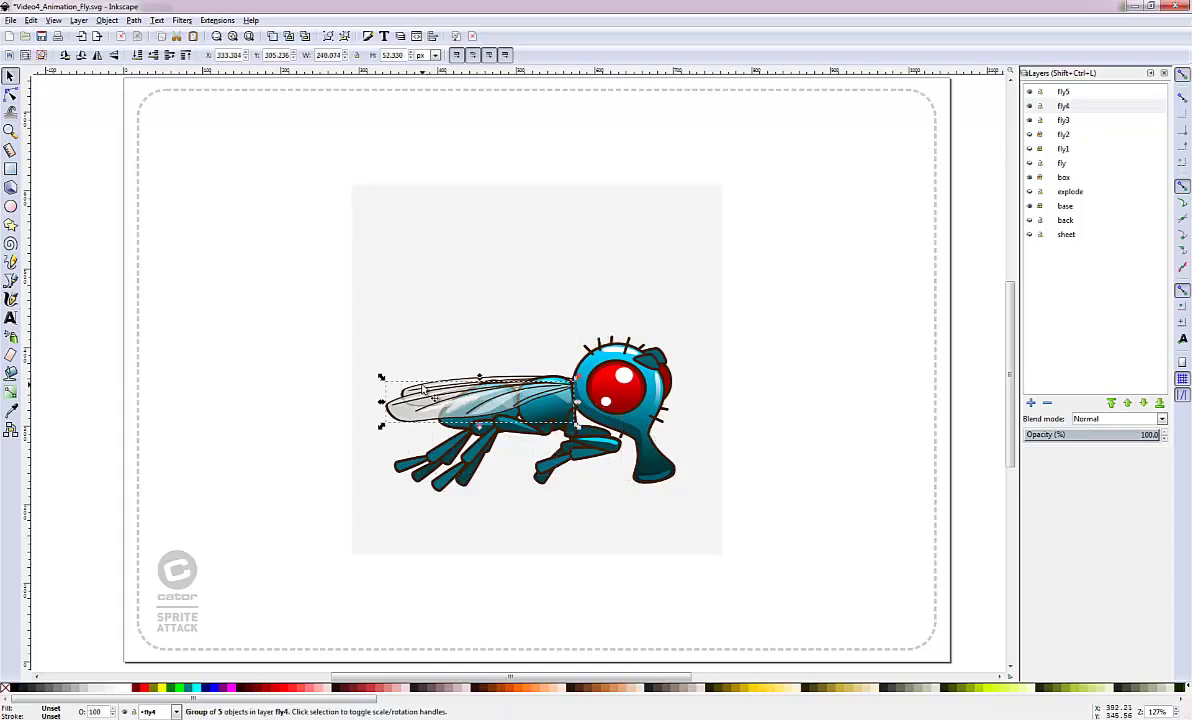
{"action": "left_click_drag", "start_coordinate": [415, 405], "coordinate": [418, 354]}
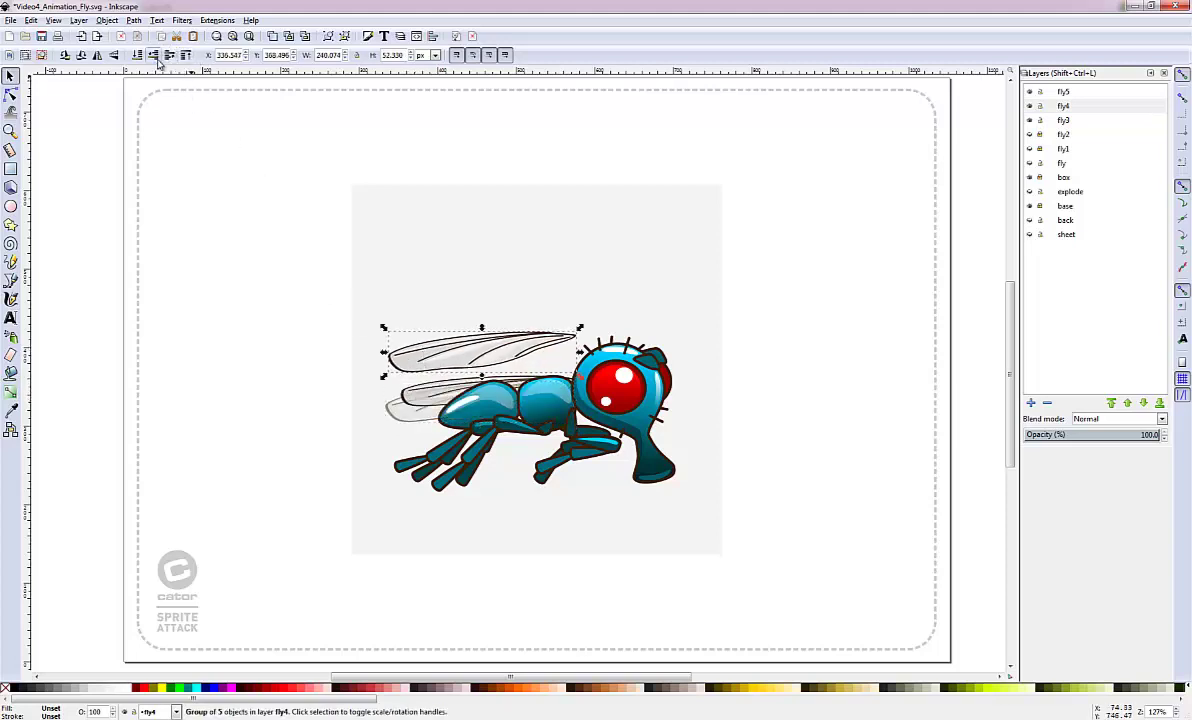
{"action": "left_click", "coordinate": [115, 57]}
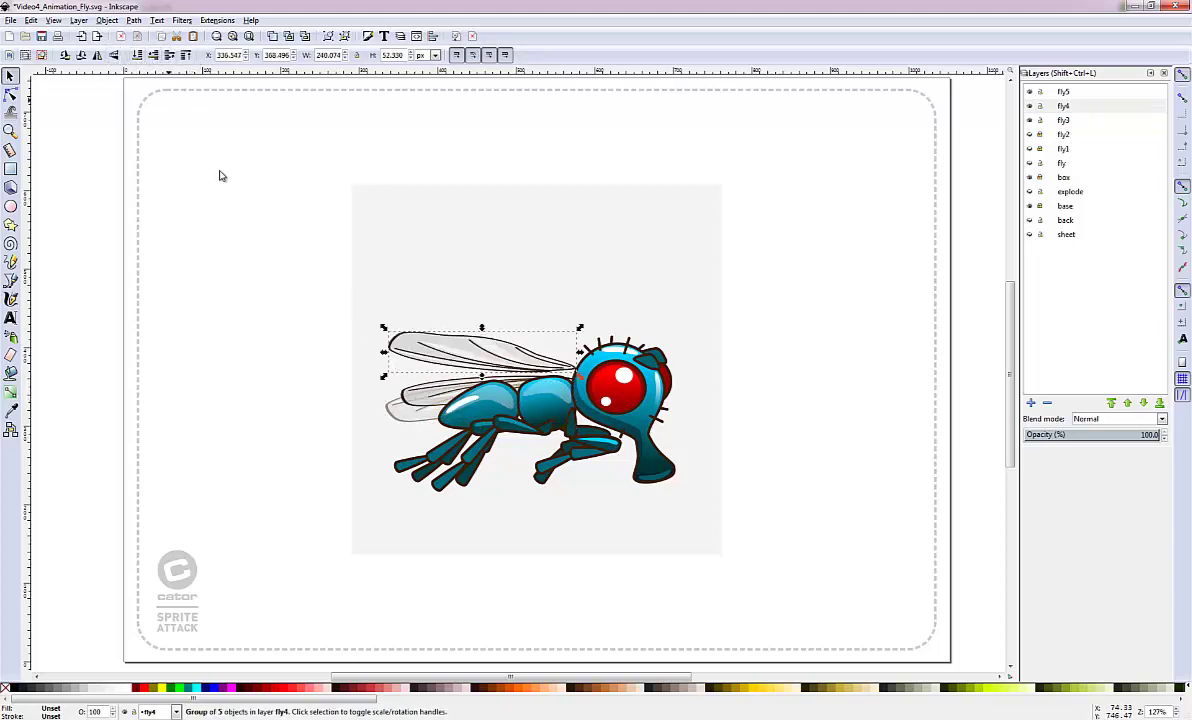
{"action": "mouse_move", "coordinate": [481, 376]}
{"action": "left_mouse_down"}
{"action": "mouse_move", "coordinate": [482, 366]}
{"action": "mouse_move", "coordinate": [484, 397]}
{"action": "left_mouse_up"}
{"action": "left_click", "coordinate": [505, 360]}
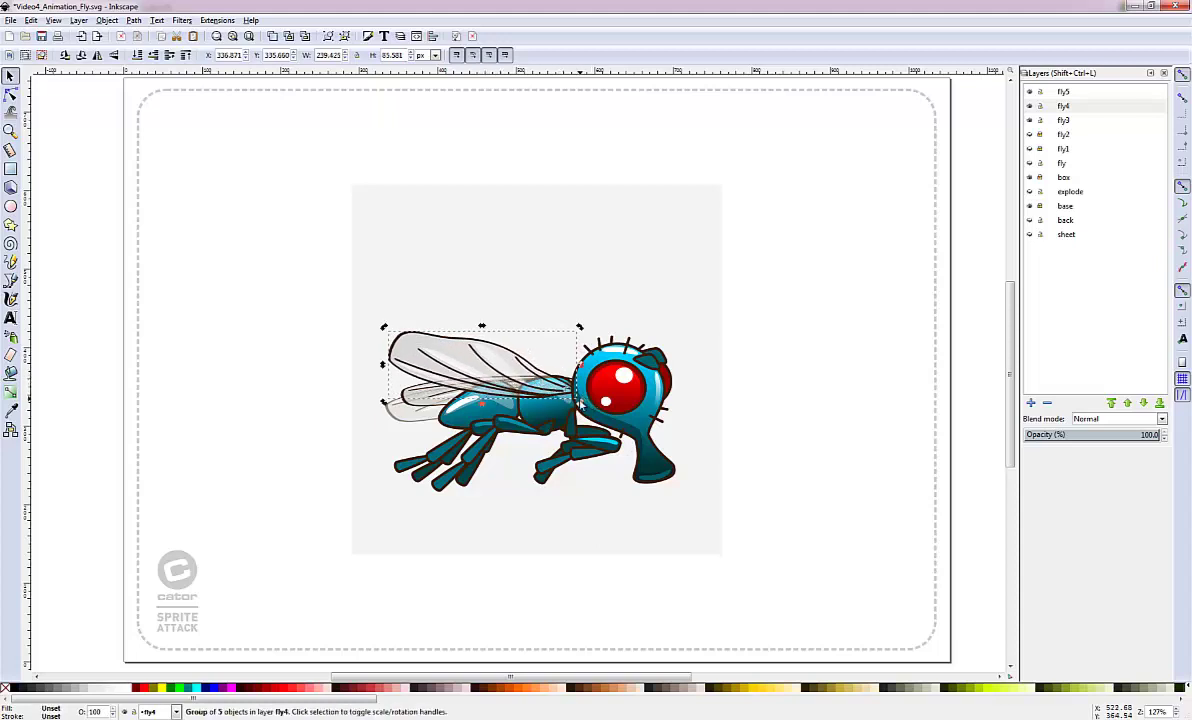
{"action": "mouse_move", "coordinate": [579, 402]}
{"action": "left_mouse_down"}
{"action": "mouse_move", "coordinate": [566, 520]}
{"action": "mouse_move", "coordinate": [579, 399]}
{"action": "left_mouse_up"}
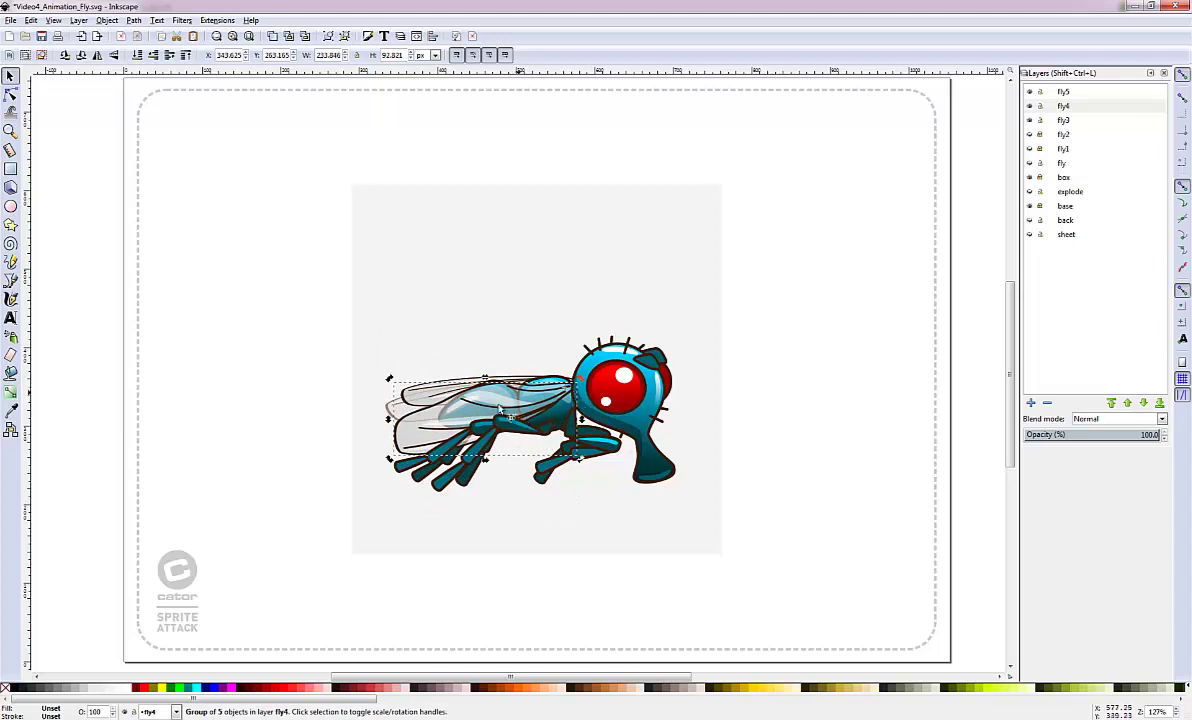
{"action": "left_click_drag", "start_coordinate": [389, 462], "coordinate": [374, 428]}
{"action": "left_click", "coordinate": [392, 408]}
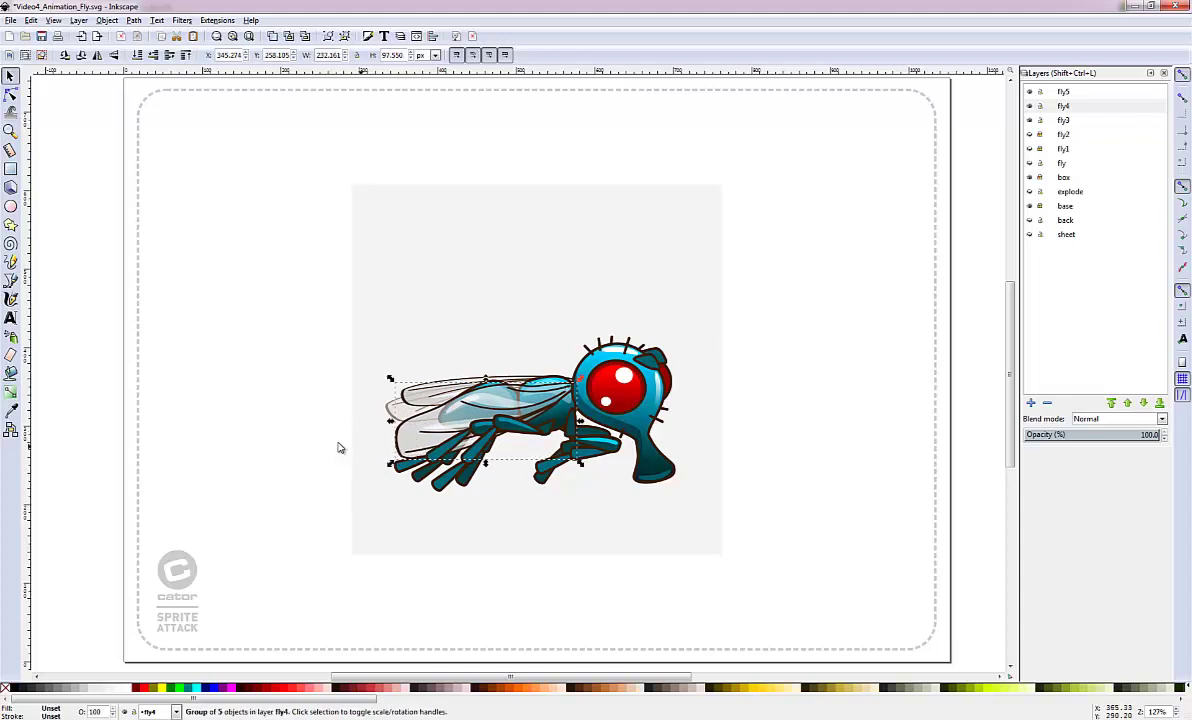
Step: Raise the wing group to the top, then move the other wing up and stretch it taller
{"action": "left_click", "coordinate": [105, 21]}
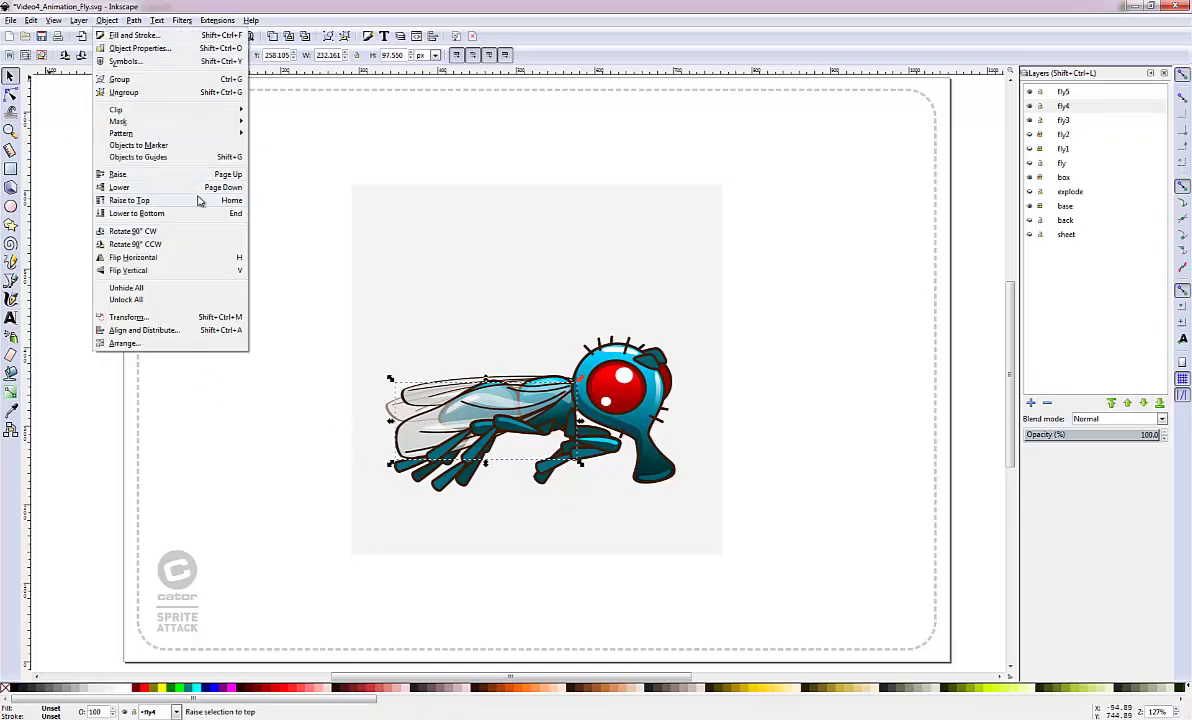
{"action": "left_click", "coordinate": [213, 201]}
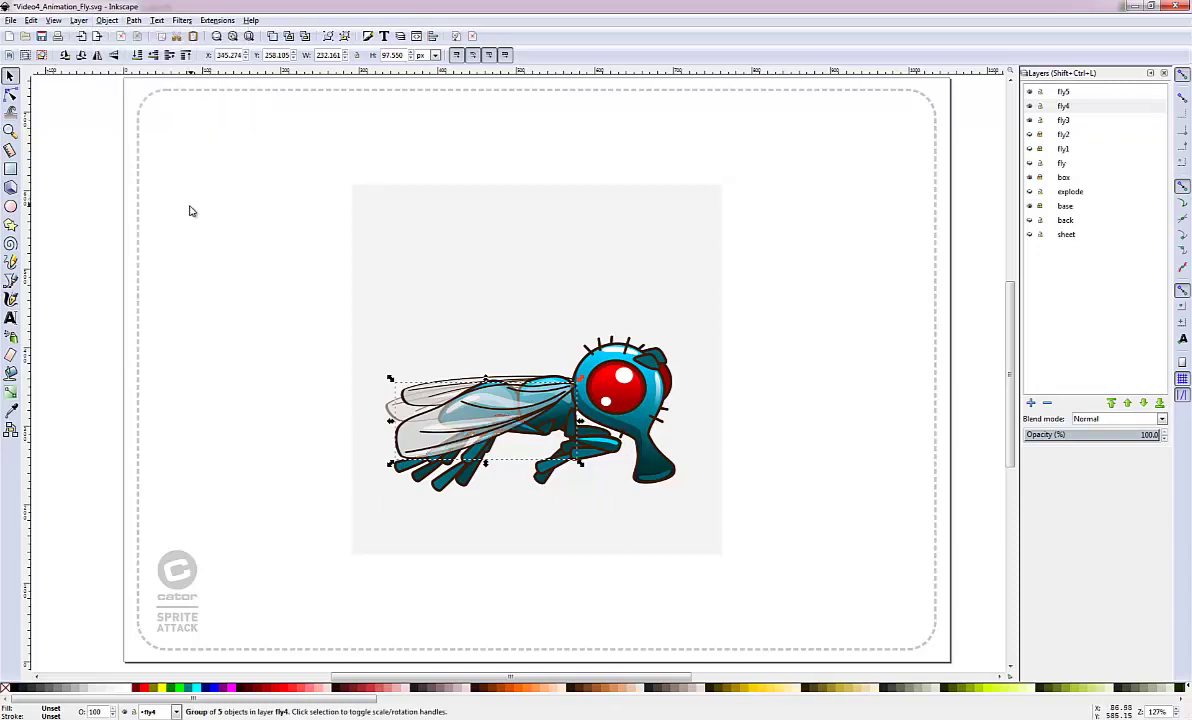
{"action": "left_click_drag", "start_coordinate": [395, 372], "coordinate": [423, 338]}
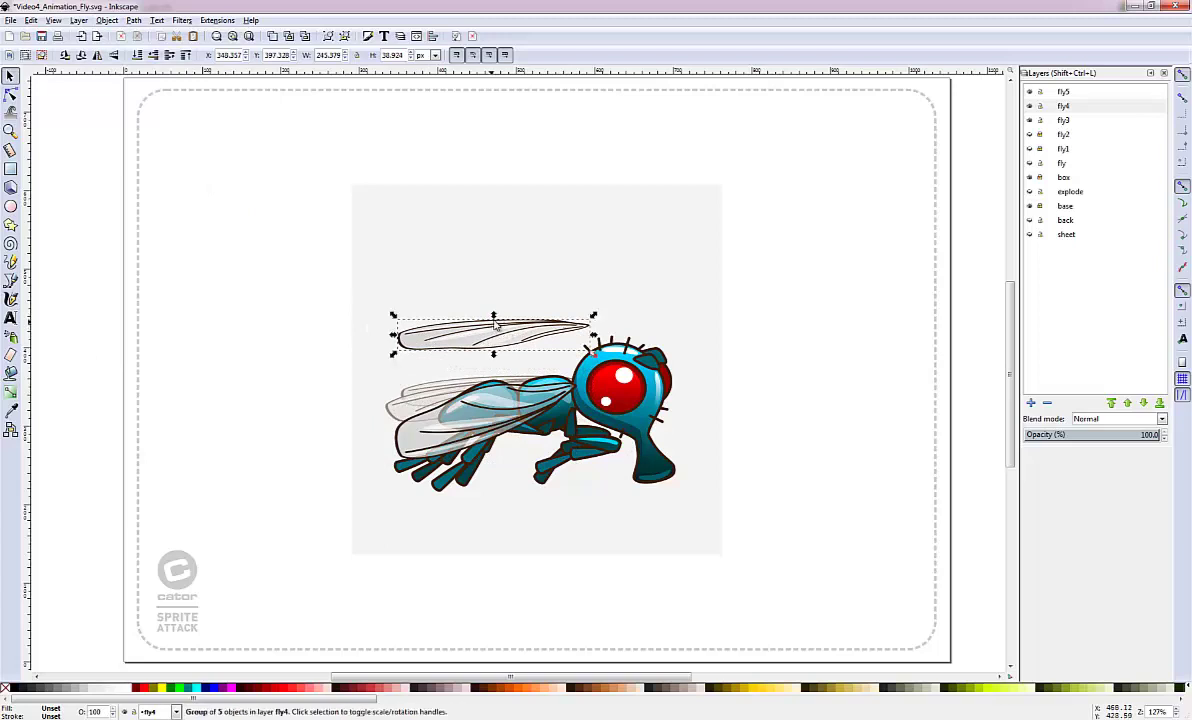
{"action": "left_click_drag", "start_coordinate": [493, 317], "coordinate": [493, 291]}
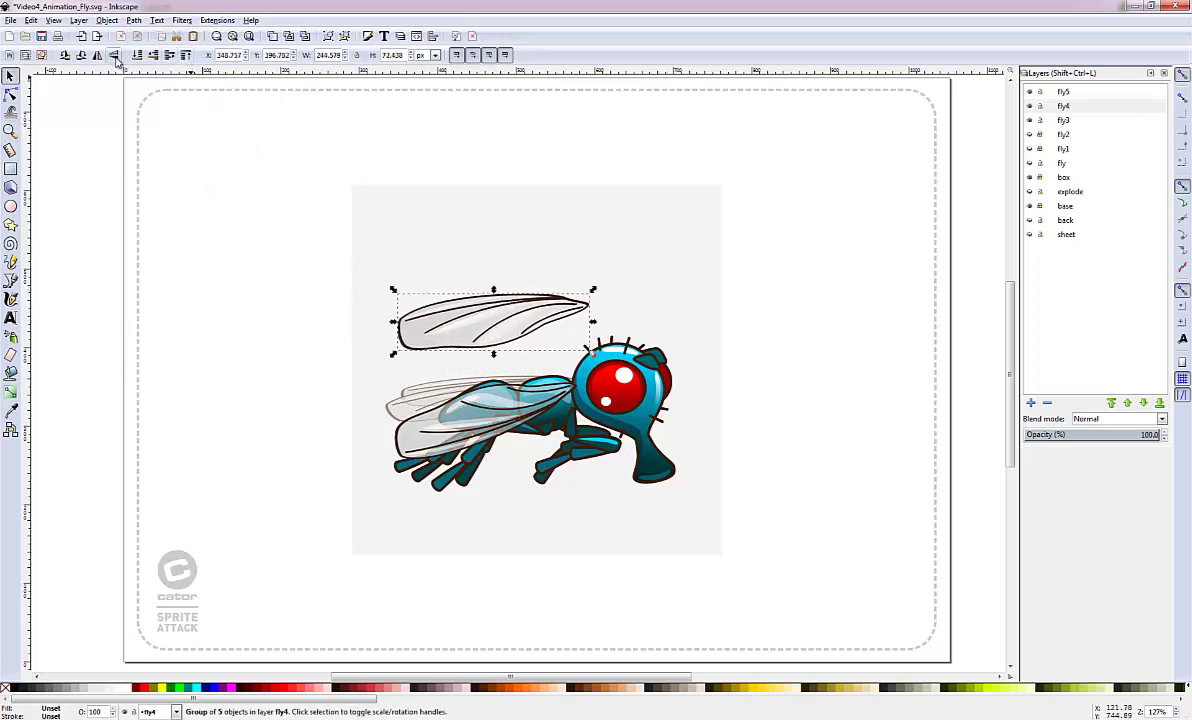
Step: Lower that second wing to the bottom and rotate it down across the body
{"action": "left_click", "coordinate": [78, 21]}
{"action": "mouse_move", "coordinate": [106, 21]}
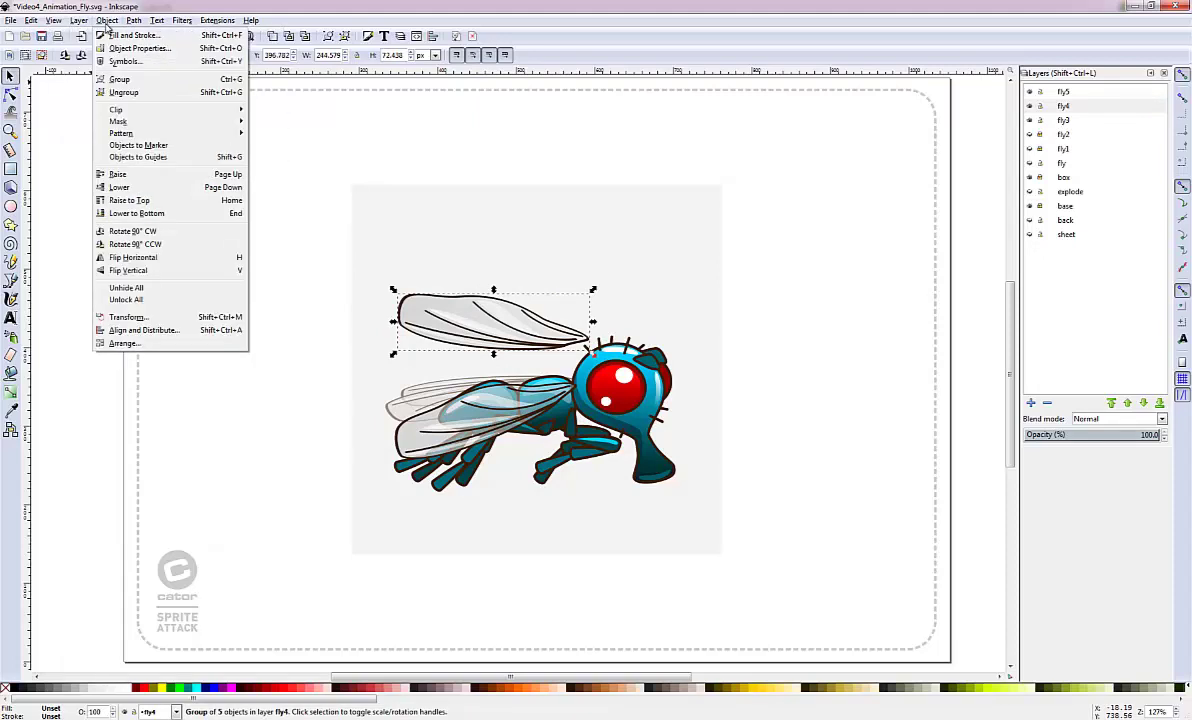
{"action": "left_click", "coordinate": [168, 218]}
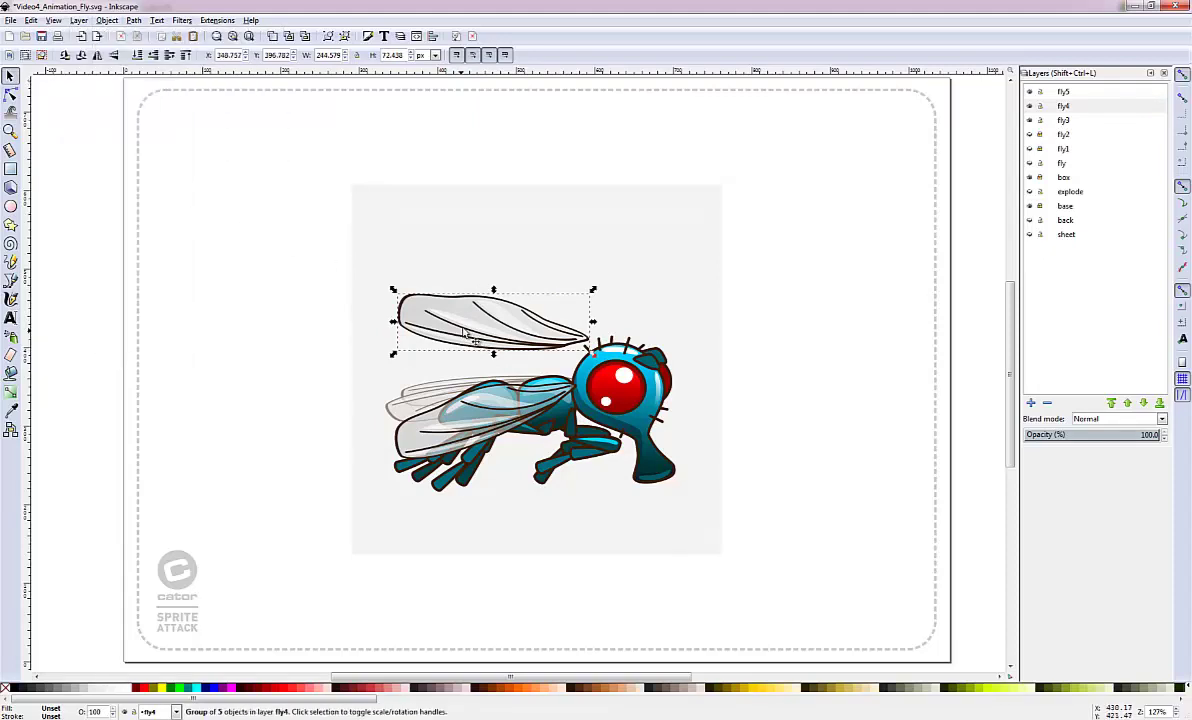
{"action": "left_click_drag", "start_coordinate": [394, 356], "coordinate": [396, 379]}
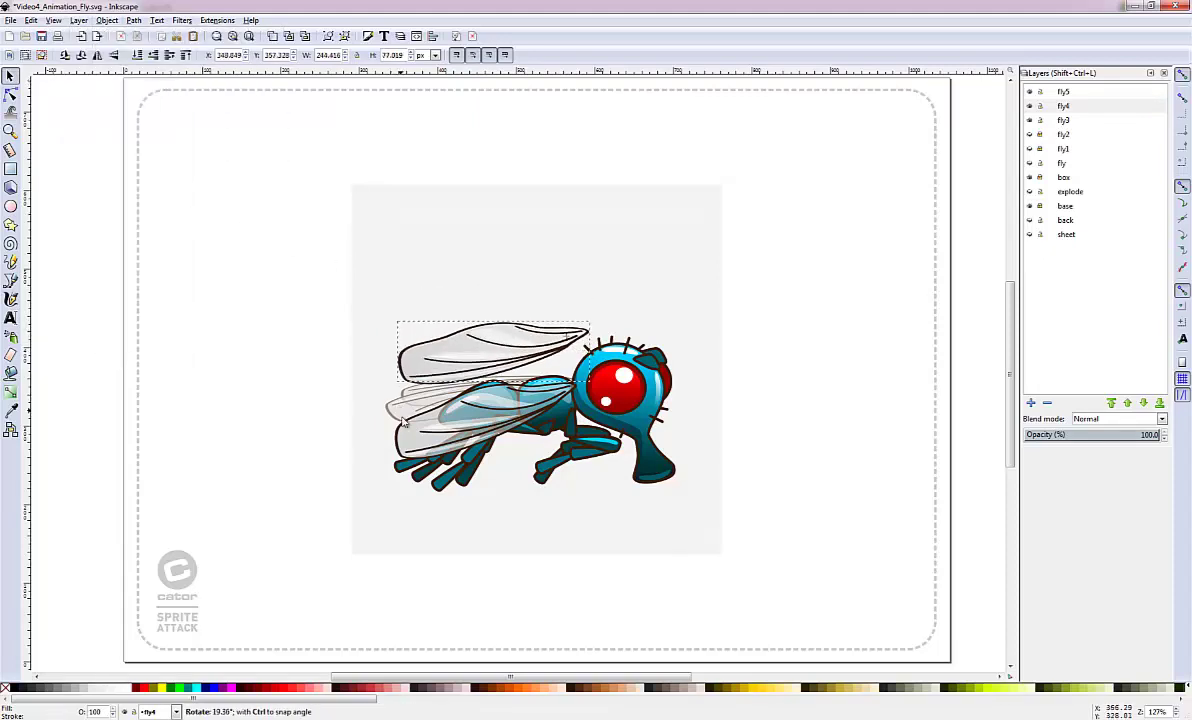
{"action": "left_click_drag", "start_coordinate": [405, 428], "coordinate": [485, 410]}
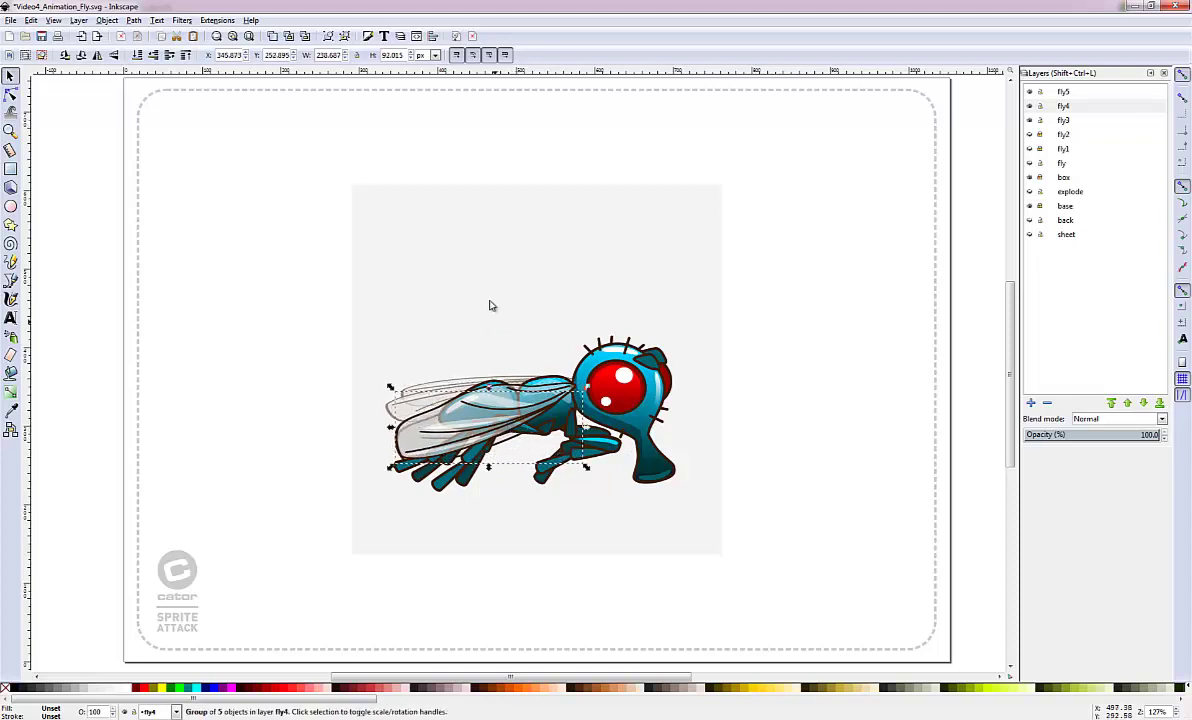
{"action": "left_click", "coordinate": [520, 324]}
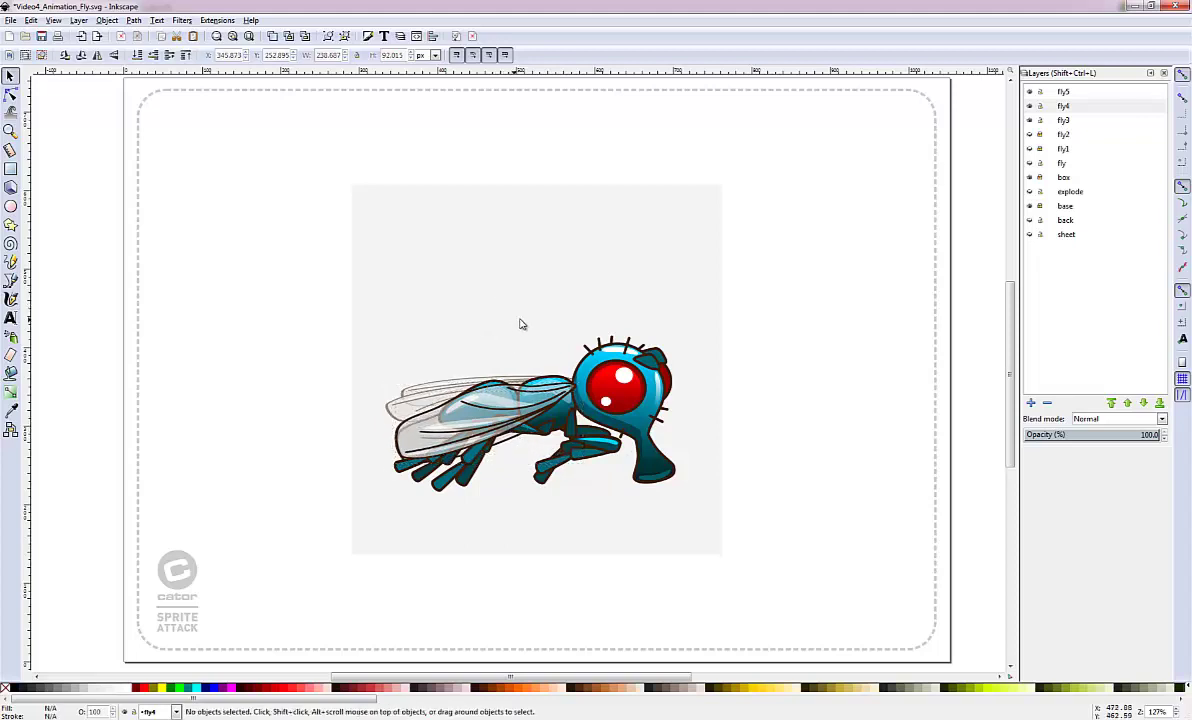
{"action": "left_click", "coordinate": [549, 398]}
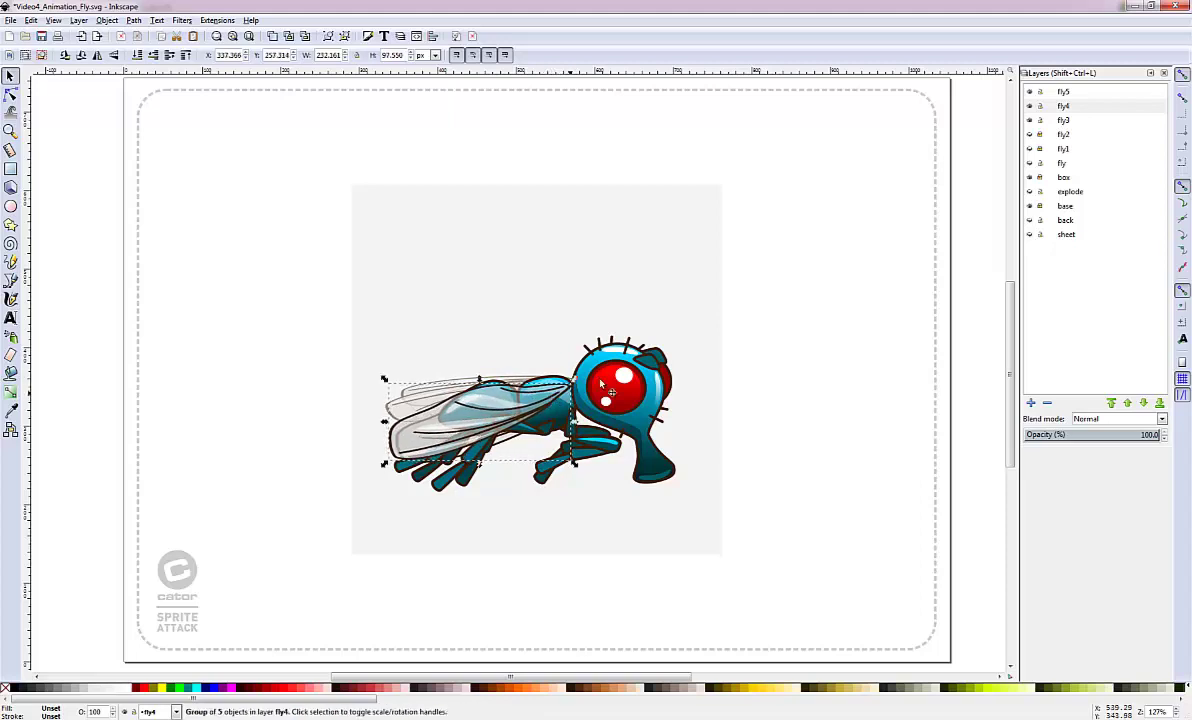
Step: Shift fly4's wing group right and flatten it, comparing against the other wing poses
{"action": "left_click", "coordinate": [1030, 108]}
{"action": "left_click", "coordinate": [1030, 108]}
{"action": "left_click", "coordinate": [1030, 108]}
{"action": "left_click", "coordinate": [1030, 108]}
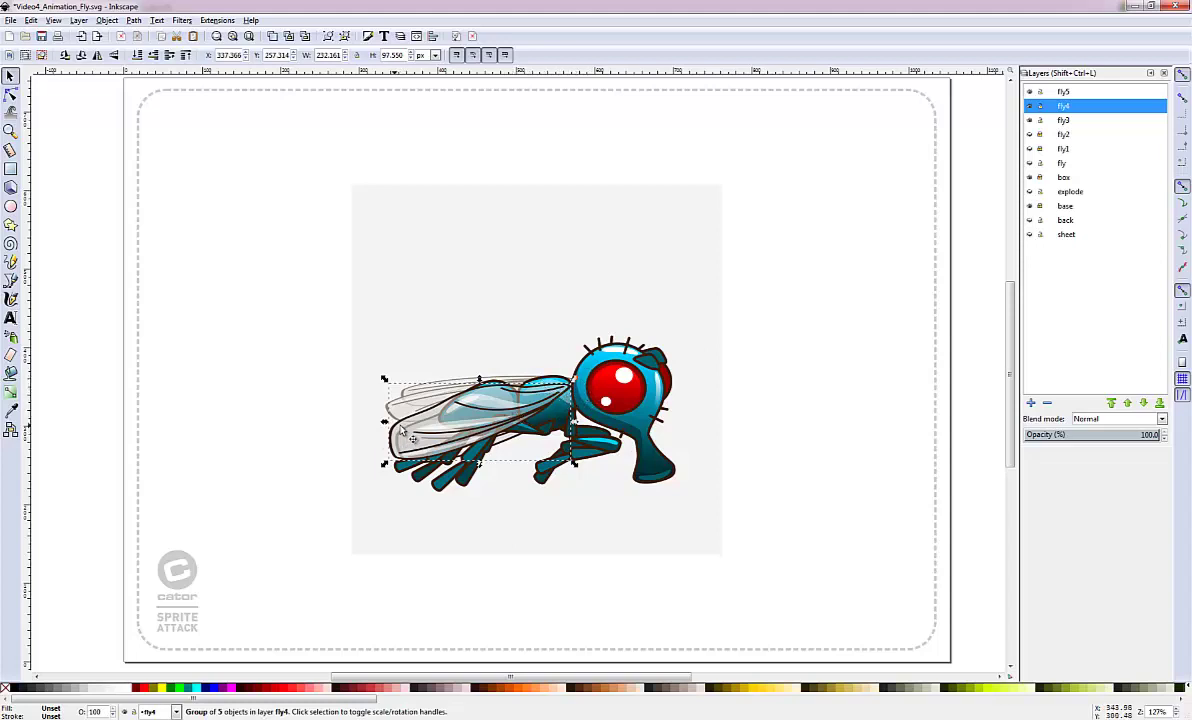
{"action": "mouse_move", "coordinate": [401, 440]}
{"action": "left_mouse_down"}
{"action": "mouse_move", "coordinate": [372, 405]}
{"action": "mouse_move", "coordinate": [404, 431]}
{"action": "mouse_move", "coordinate": [393, 430]}
{"action": "mouse_move", "coordinate": [402, 445]}
{"action": "left_mouse_up"}
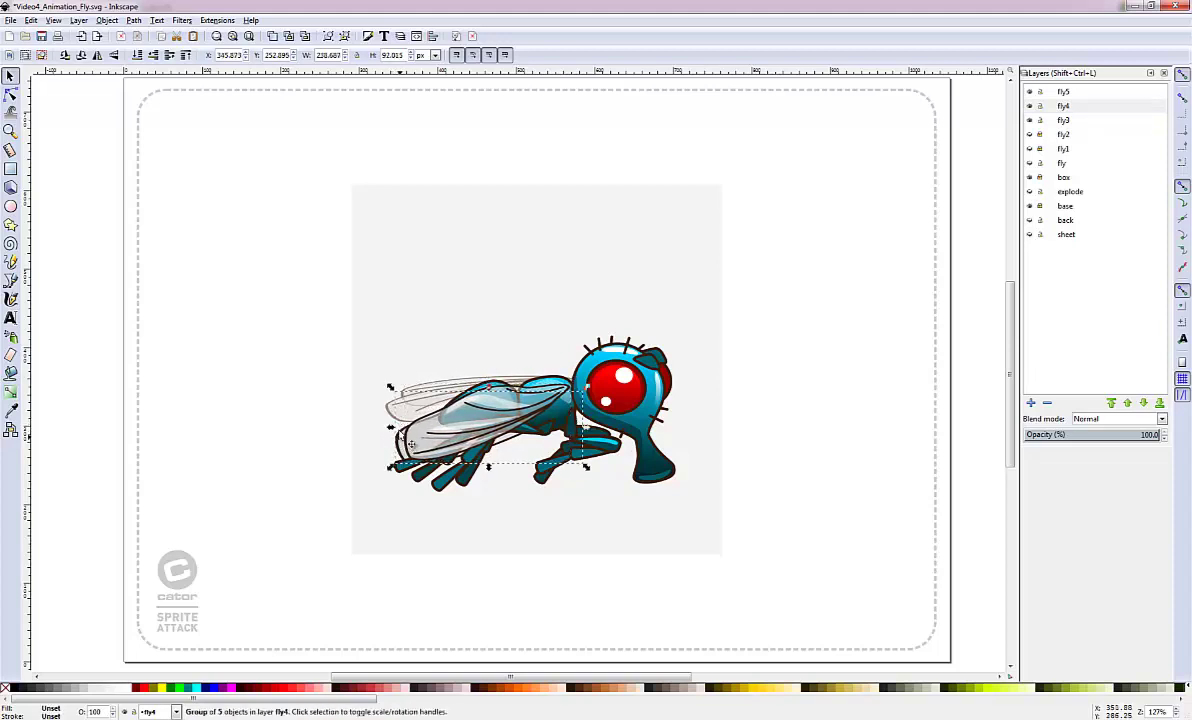
{"action": "left_click_drag", "start_coordinate": [370, 405], "coordinate": [412, 433]}
{"action": "left_click", "coordinate": [853, 247]}
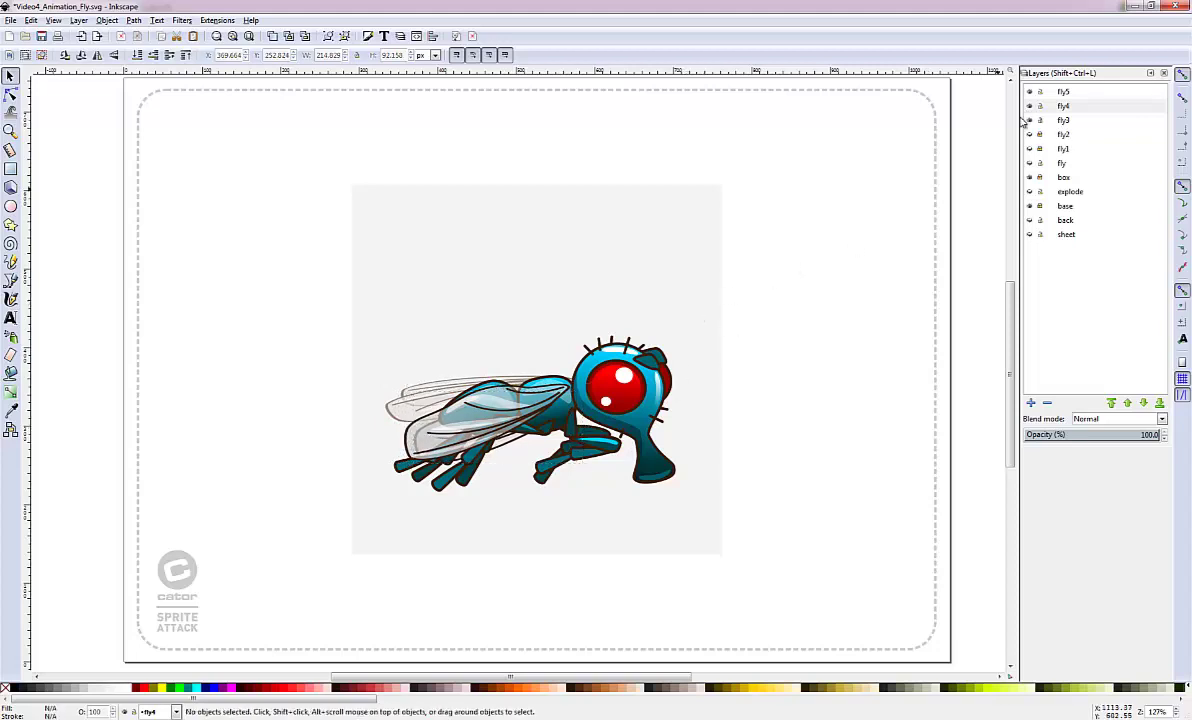
Step: Tilt fly4's head group a few degrees
{"action": "left_click_drag", "start_coordinate": [208, 314], "coordinate": [671, 492]}
{"action": "left_click", "coordinate": [795, 386]}
{"action": "left_click", "coordinate": [655, 413]}
{"action": "left_click", "coordinate": [620, 418]}
{"action": "left_click", "coordinate": [695, 455]}
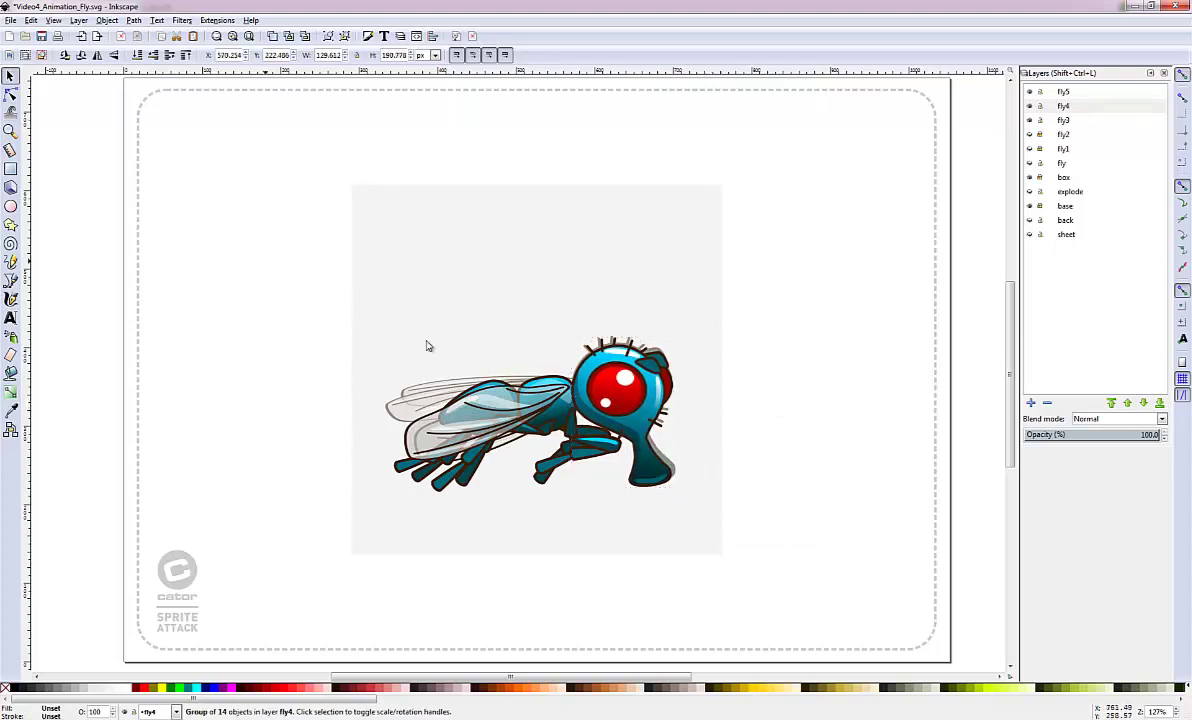
Step: Lock the fly3 layer and select everything on the fly5 layer
{"action": "key", "text": "ctrl+a"}
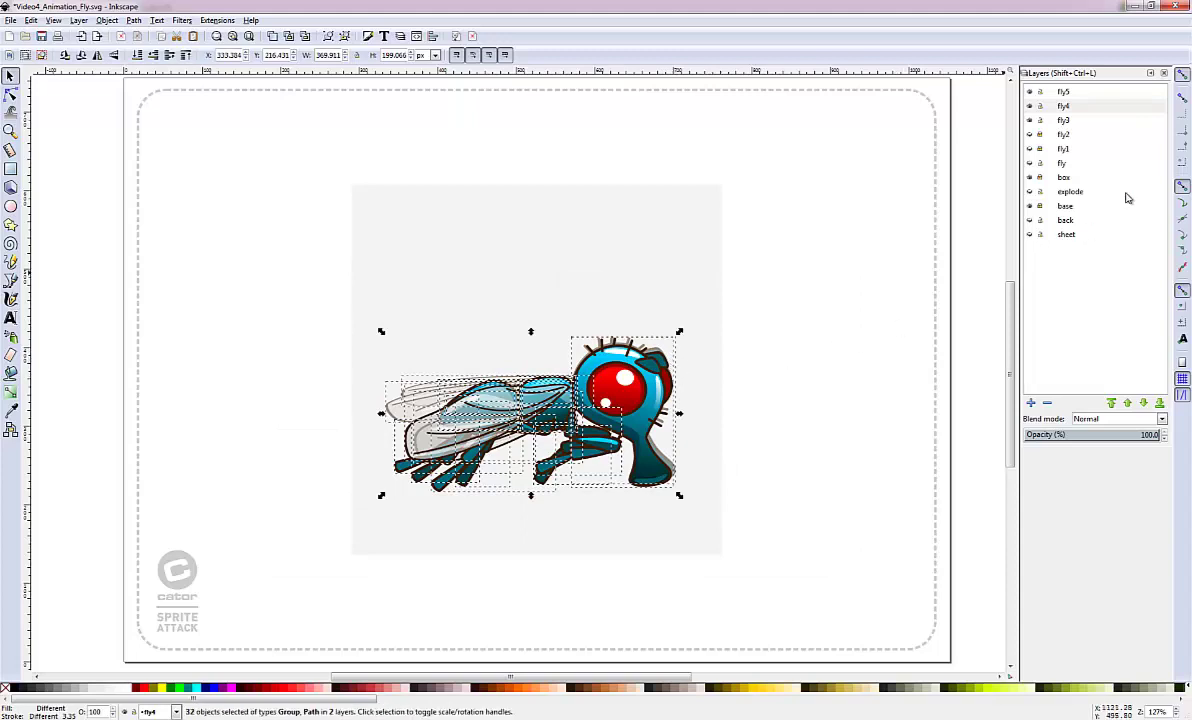
{"action": "left_click", "coordinate": [1041, 120]}
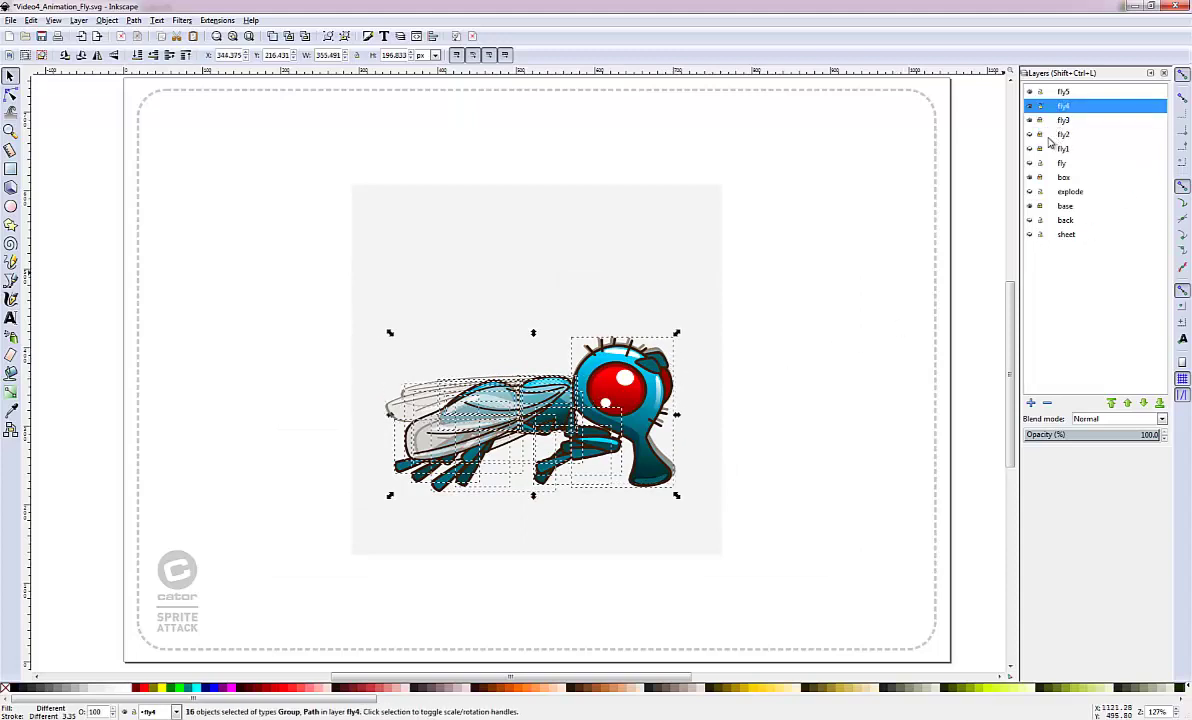
{"action": "left_click", "coordinate": [1066, 93]}
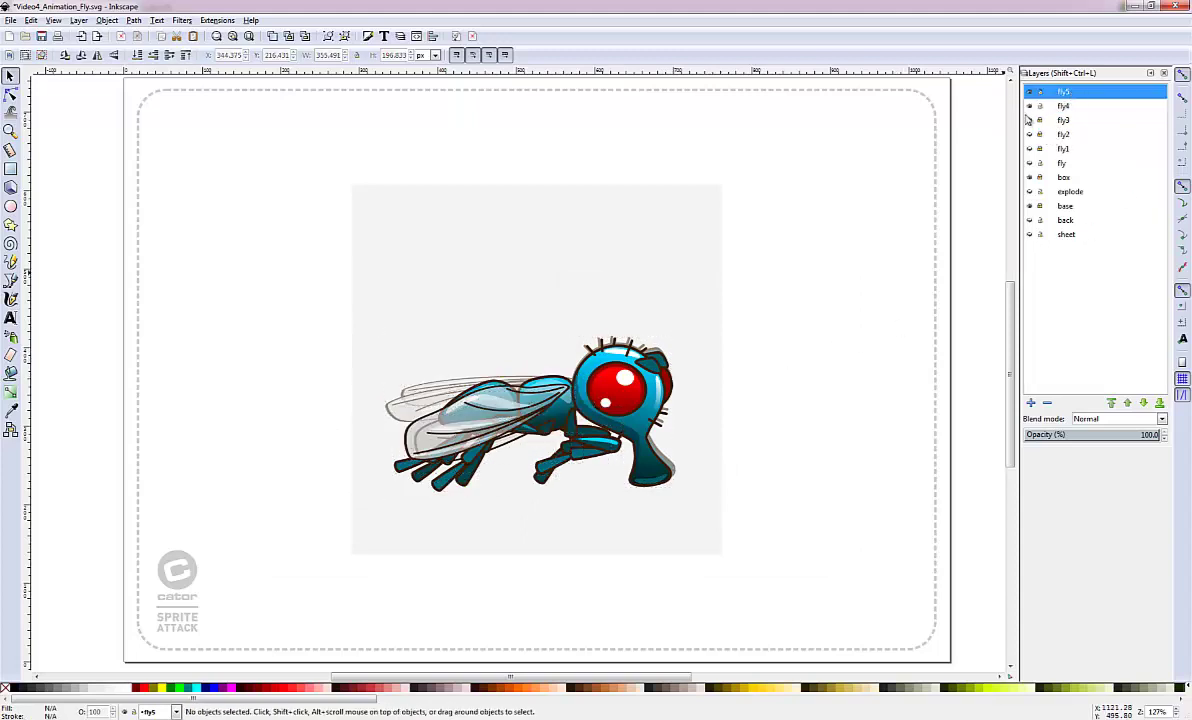
{"action": "key", "text": "ctrl+a"}
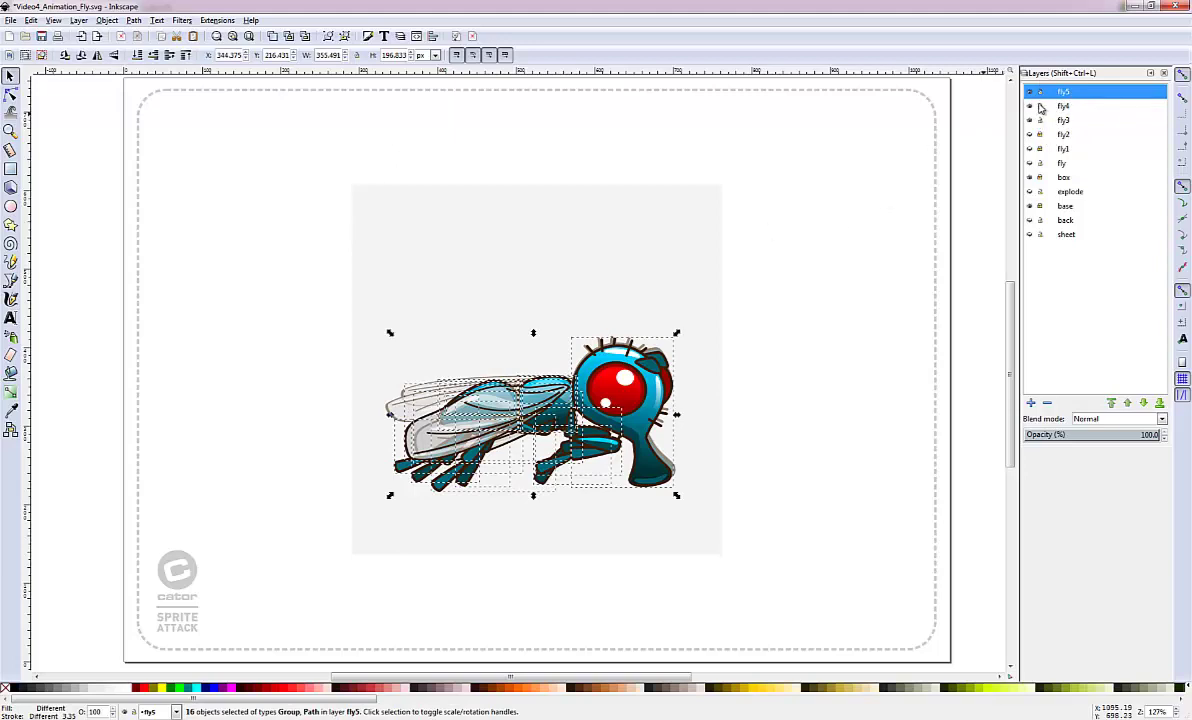
Step: Hide the fly3 layer and fade the fly4 layer to 50% opacity
{"action": "left_click", "coordinate": [1068, 106]}
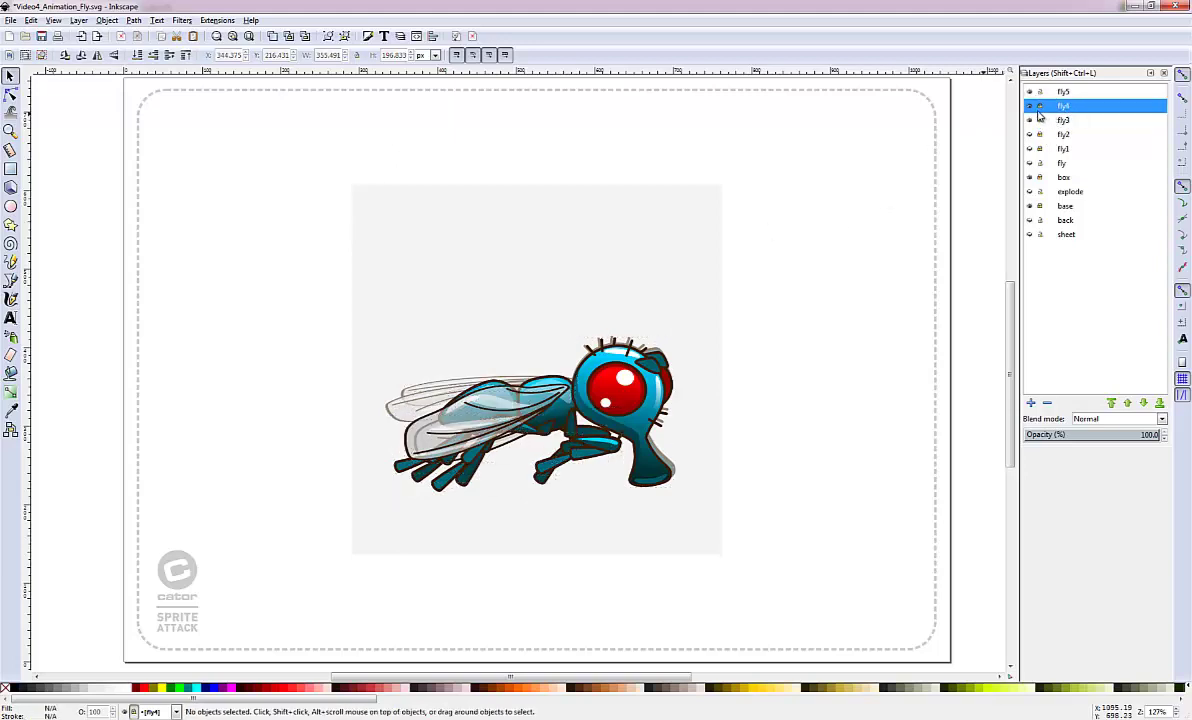
{"action": "left_click", "coordinate": [1030, 120]}
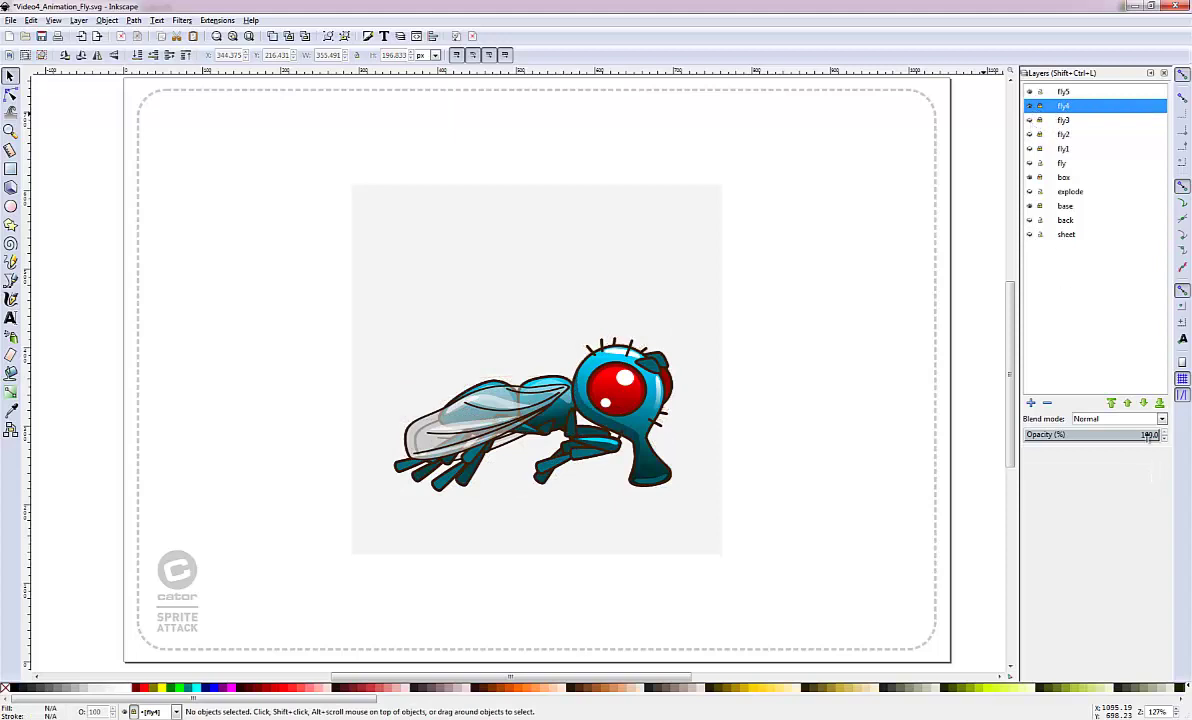
{"action": "left_click_drag", "start_coordinate": [1146, 436], "coordinate": [1116, 440]}
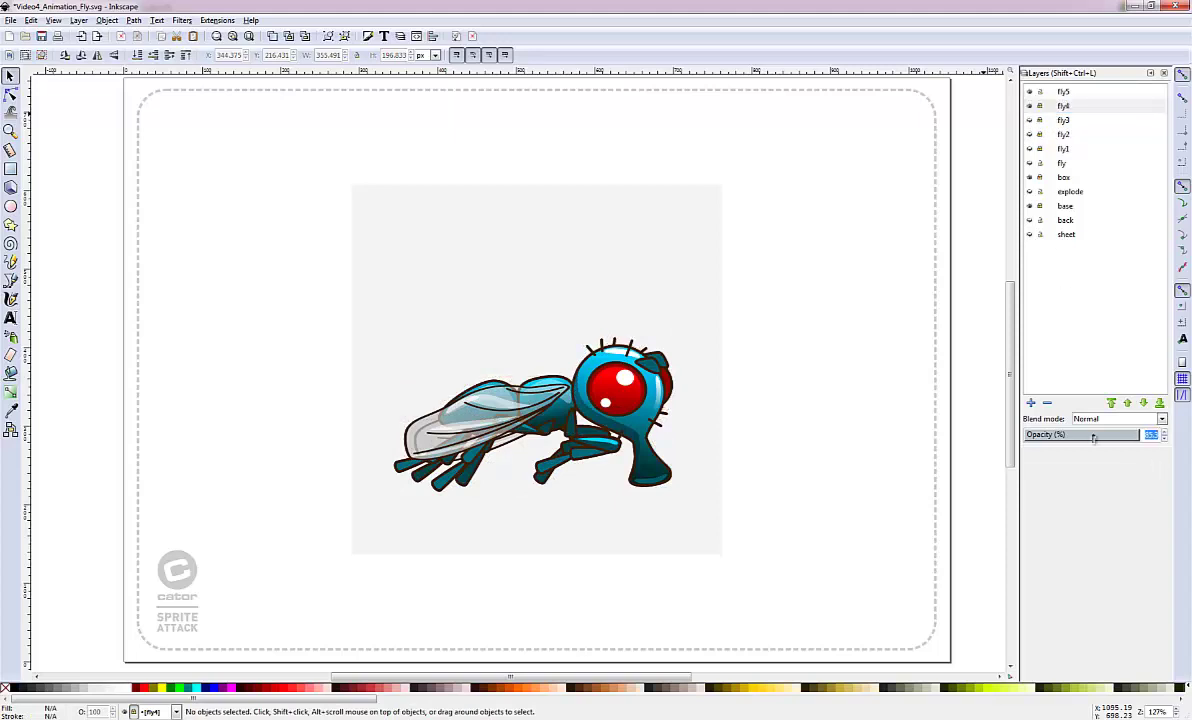
{"action": "type", "text": "50"}
{"action": "key", "text": "Return"}
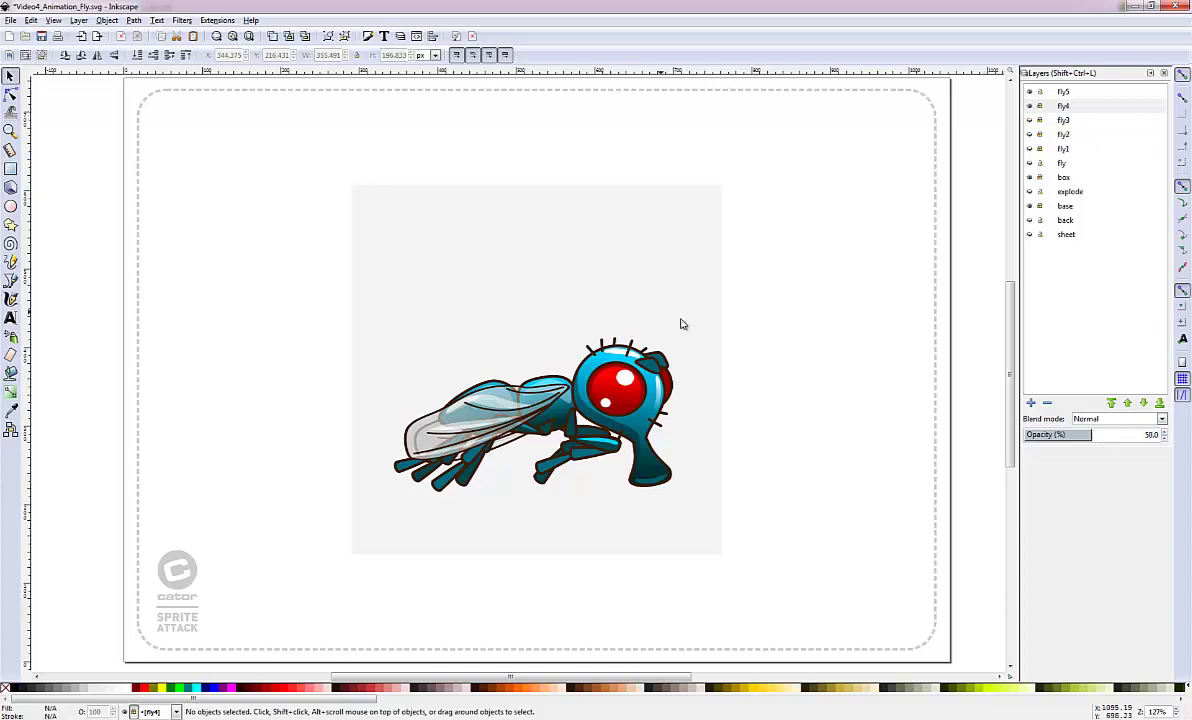
{"action": "left_click", "coordinate": [452, 402]}
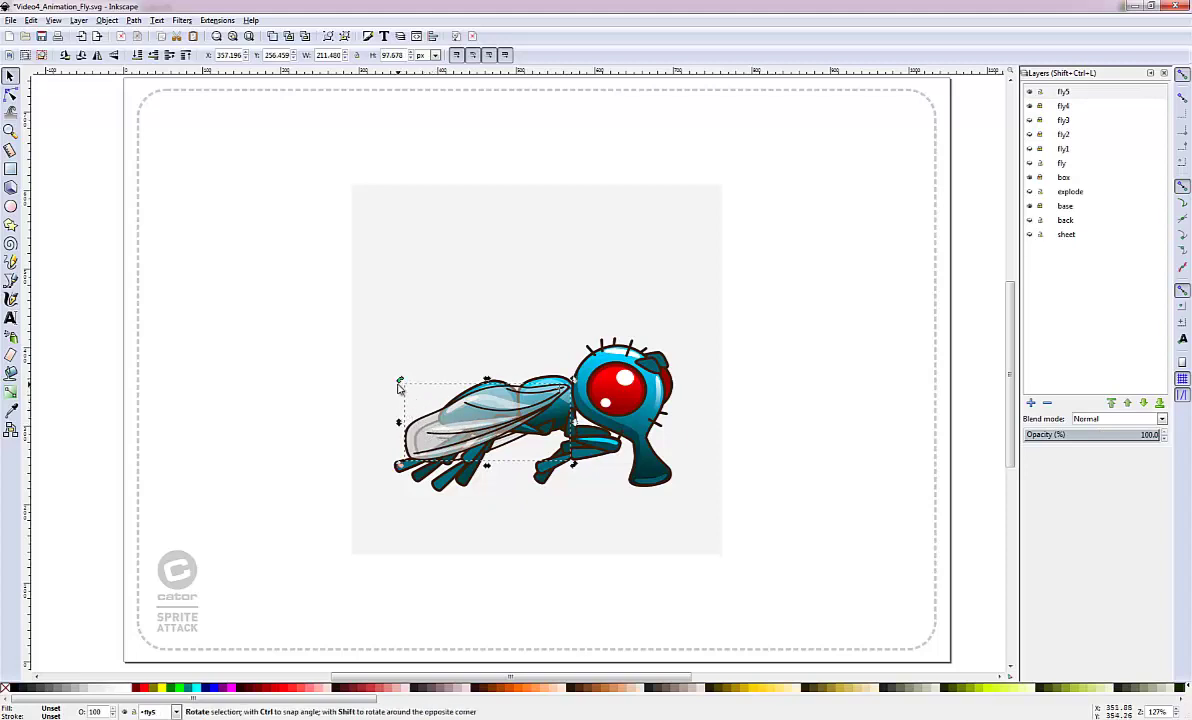
Step: Rotate fly5's front wing about 36° down, squash it to about 142.7 × 181.6 px, and nudge it into place
{"action": "left_click_drag", "start_coordinate": [400, 388], "coordinate": [477, 349]}
{"action": "left_click", "coordinate": [445, 345]}
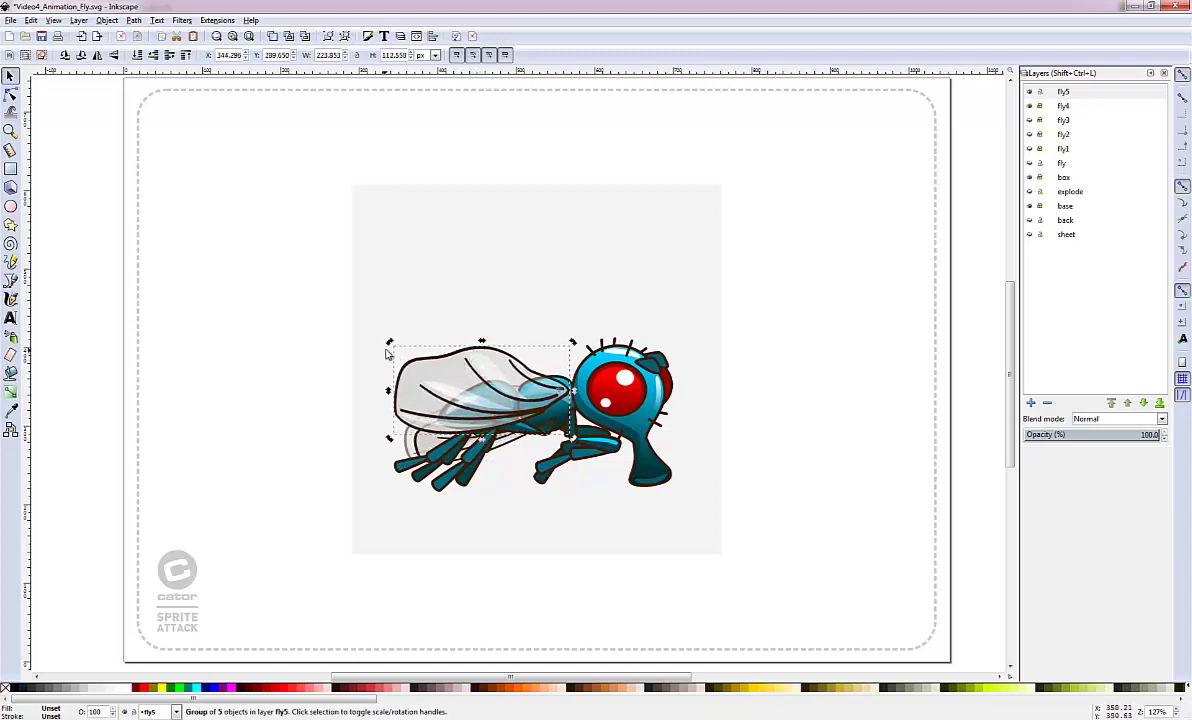
{"action": "left_click_drag", "start_coordinate": [368, 332], "coordinate": [460, 483]}
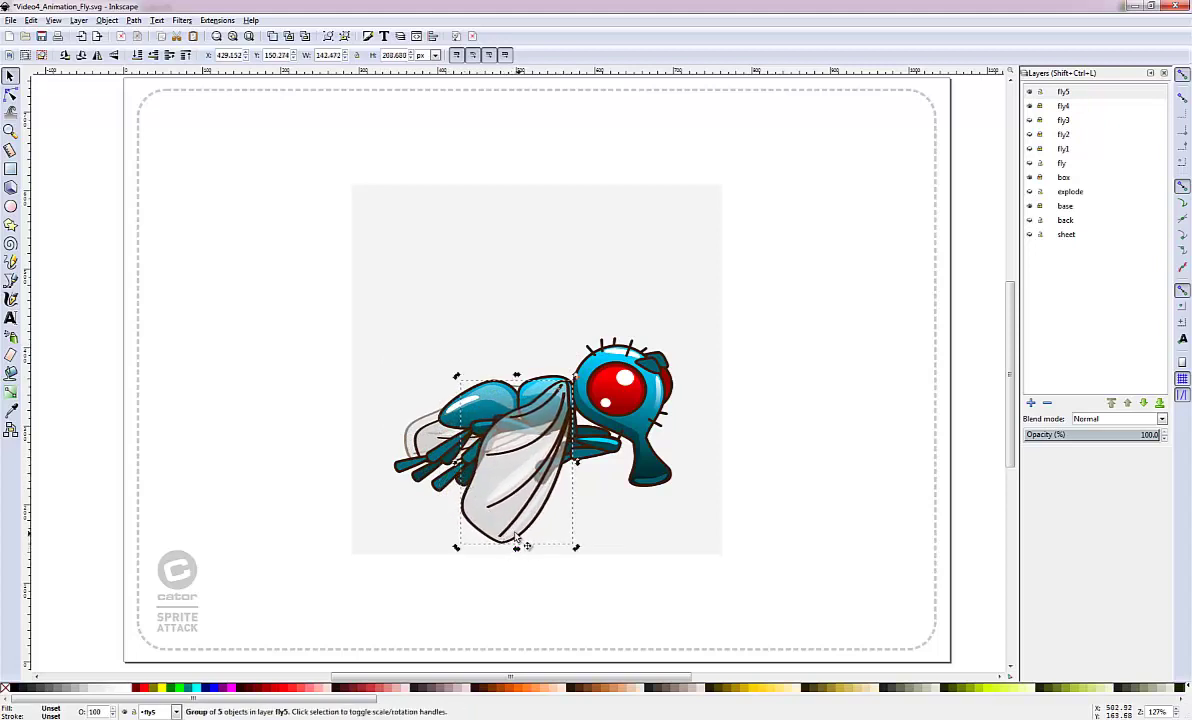
{"action": "left_click_drag", "start_coordinate": [517, 551], "coordinate": [519, 528]}
{"action": "left_click_drag", "start_coordinate": [532, 475], "coordinate": [536, 472]}
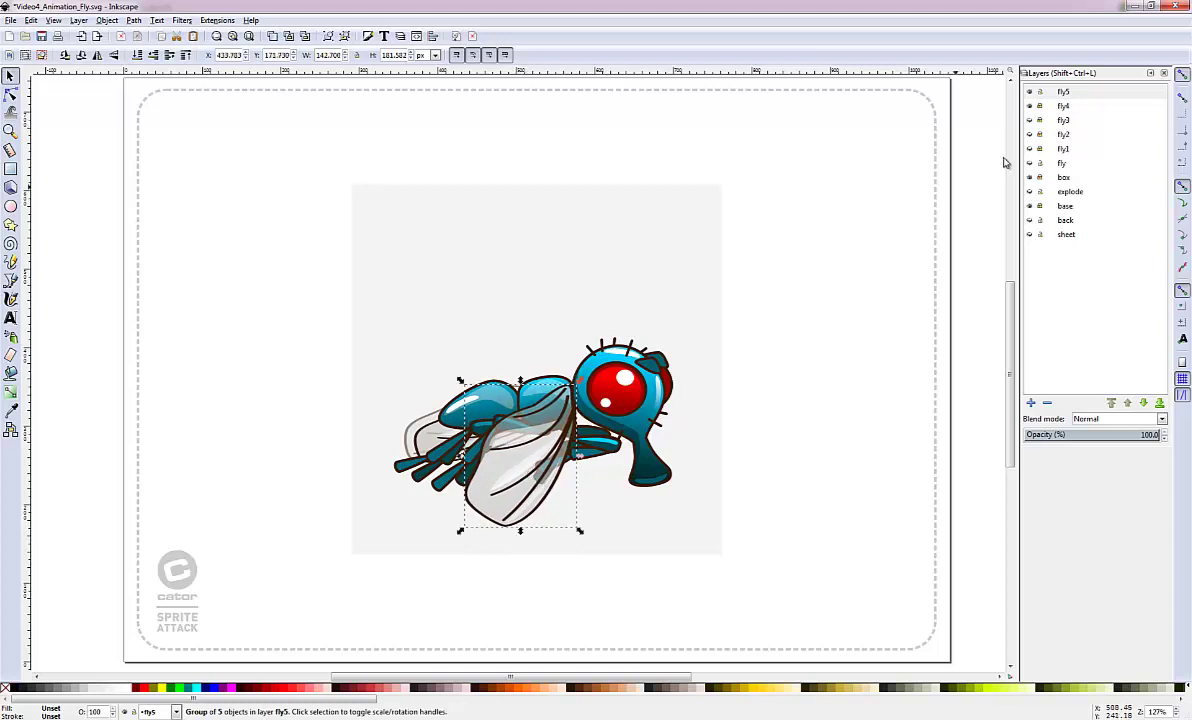
{"action": "left_click", "coordinate": [1031, 93]}
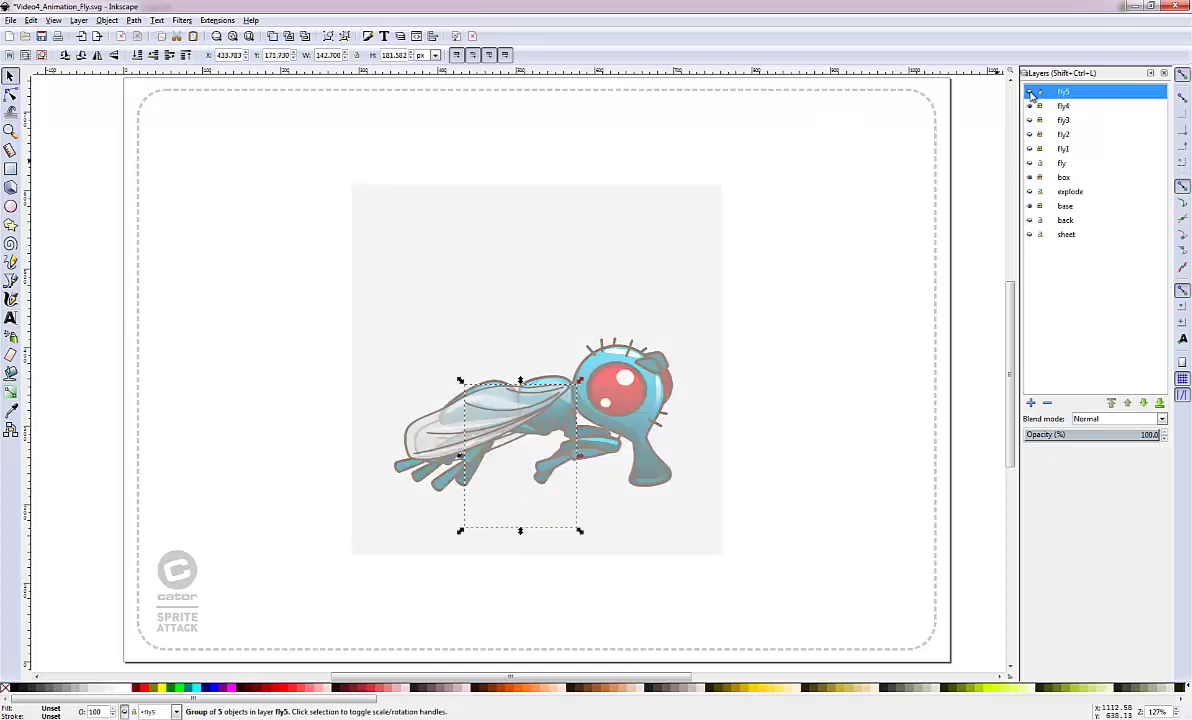
{"action": "left_click", "coordinate": [1031, 93]}
{"action": "left_click_drag", "start_coordinate": [517, 406], "coordinate": [563, 397]}
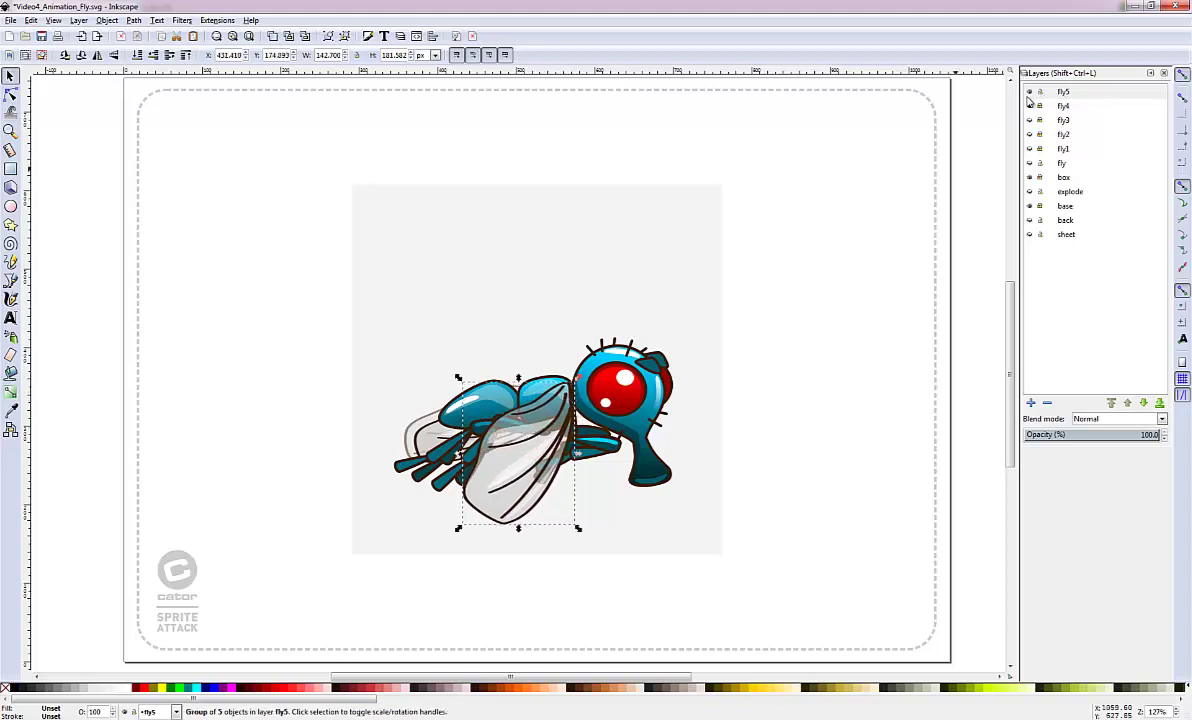
Step: Tilt fly5's back wing down about 10° and narrow it from its left side
{"action": "left_click", "coordinate": [412, 428]}
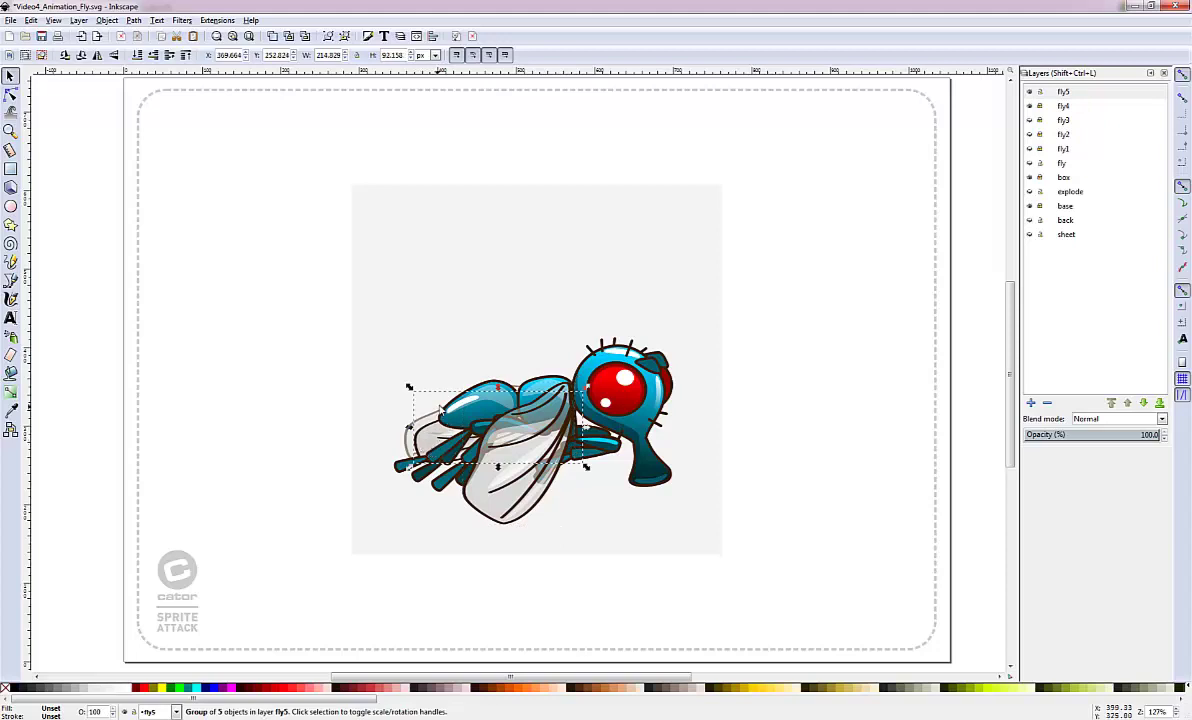
{"action": "left_click", "coordinate": [438, 440]}
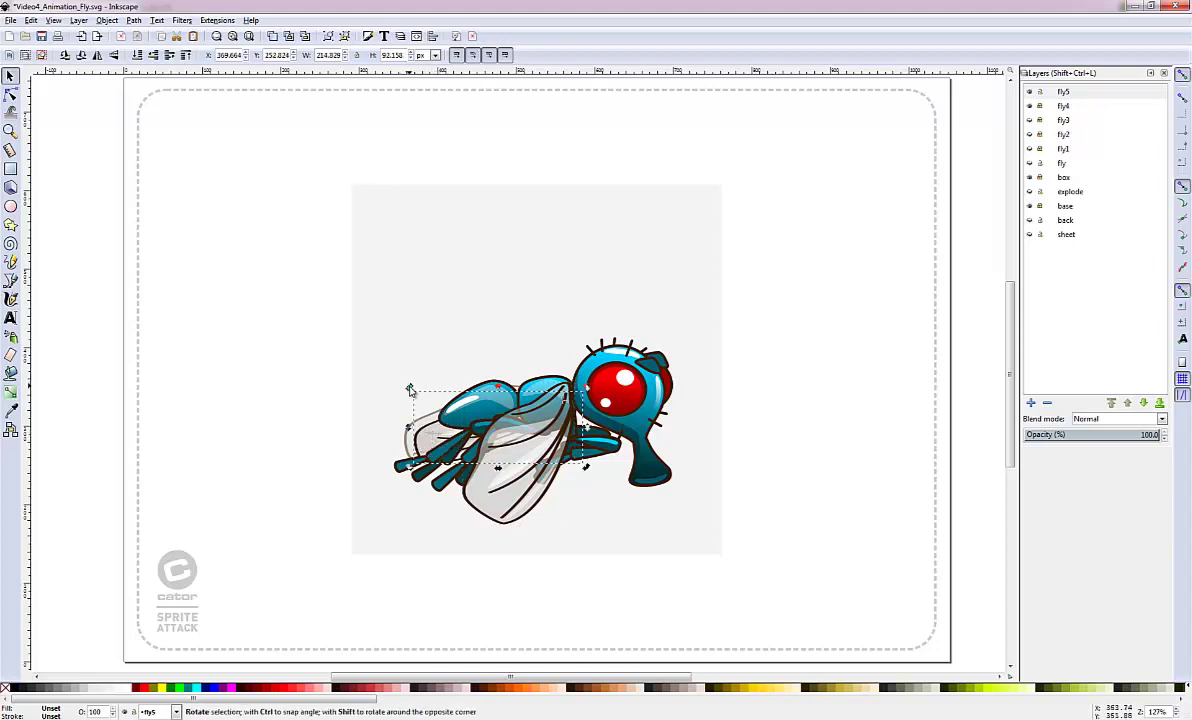
{"action": "left_click_drag", "start_coordinate": [386, 362], "coordinate": [495, 355]}
{"action": "left_click", "coordinate": [439, 387]}
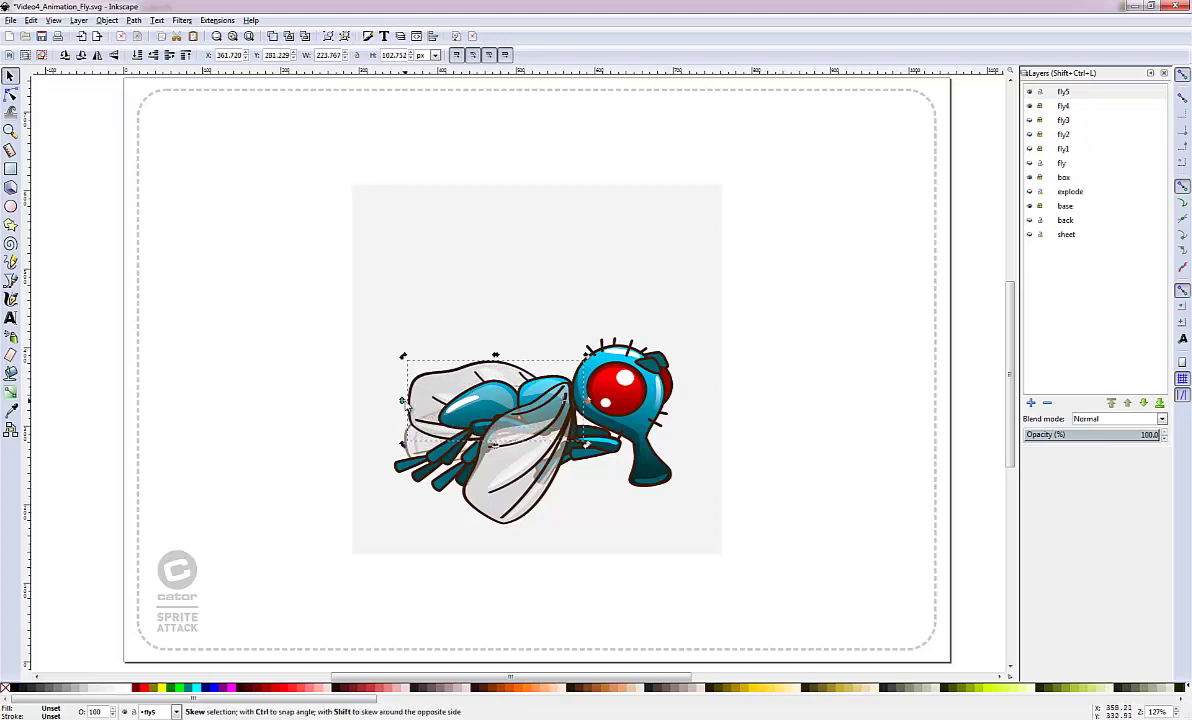
{"action": "left_click_drag", "start_coordinate": [405, 356], "coordinate": [410, 513]}
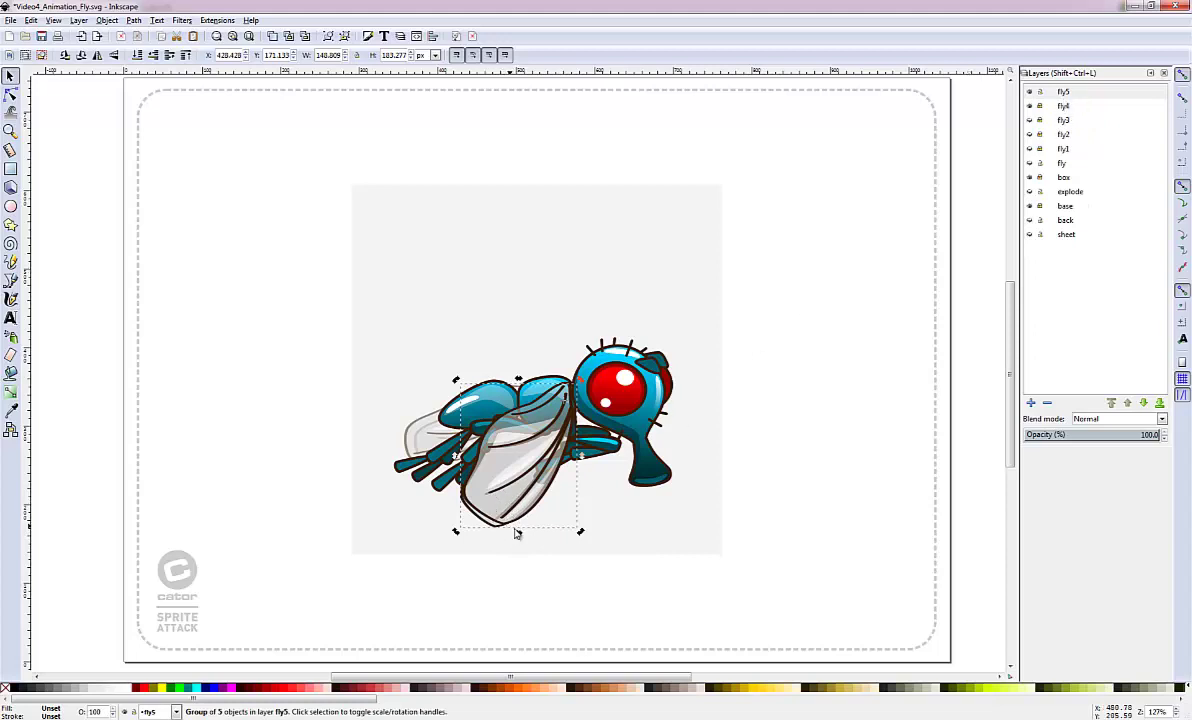
Step: Adjust fly5's front wing height to about 141 × 162.5 px
{"action": "mouse_move", "coordinate": [519, 531]}
{"action": "left_mouse_down"}
{"action": "mouse_move", "coordinate": [518, 545]}
{"action": "mouse_move", "coordinate": [518, 514]}
{"action": "left_mouse_up"}
{"action": "left_click", "coordinate": [612, 505]}
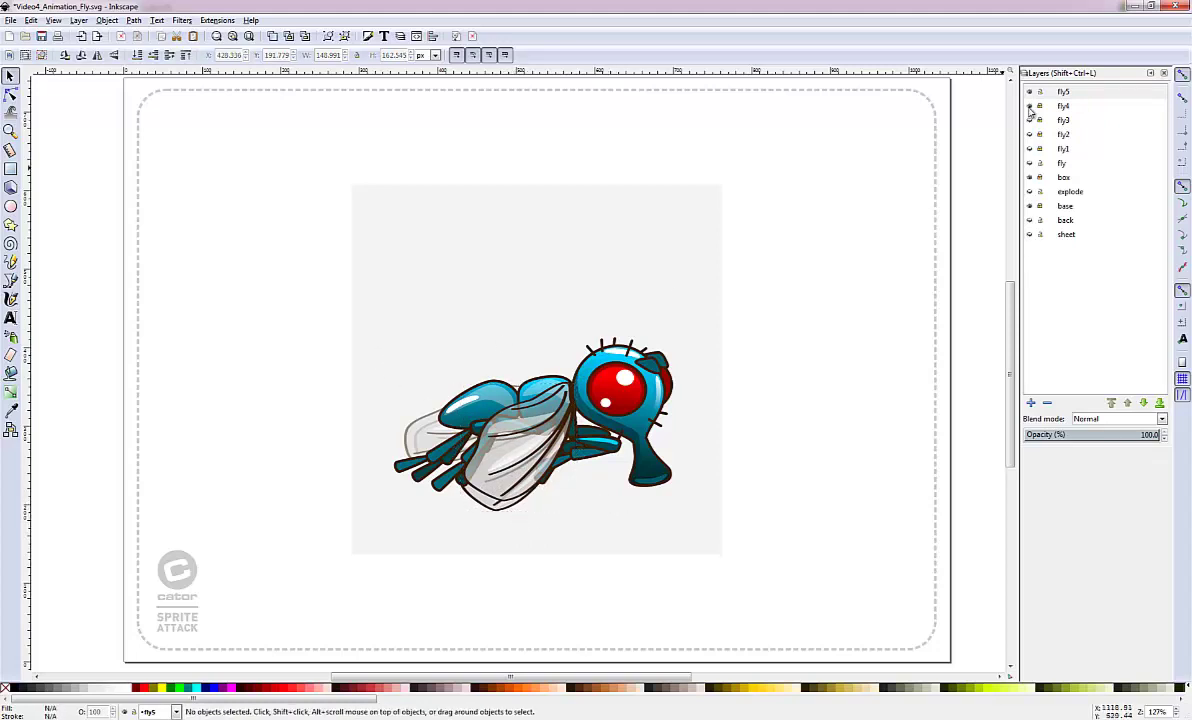
{"action": "left_click_drag", "start_coordinate": [320, 265], "coordinate": [757, 556]}
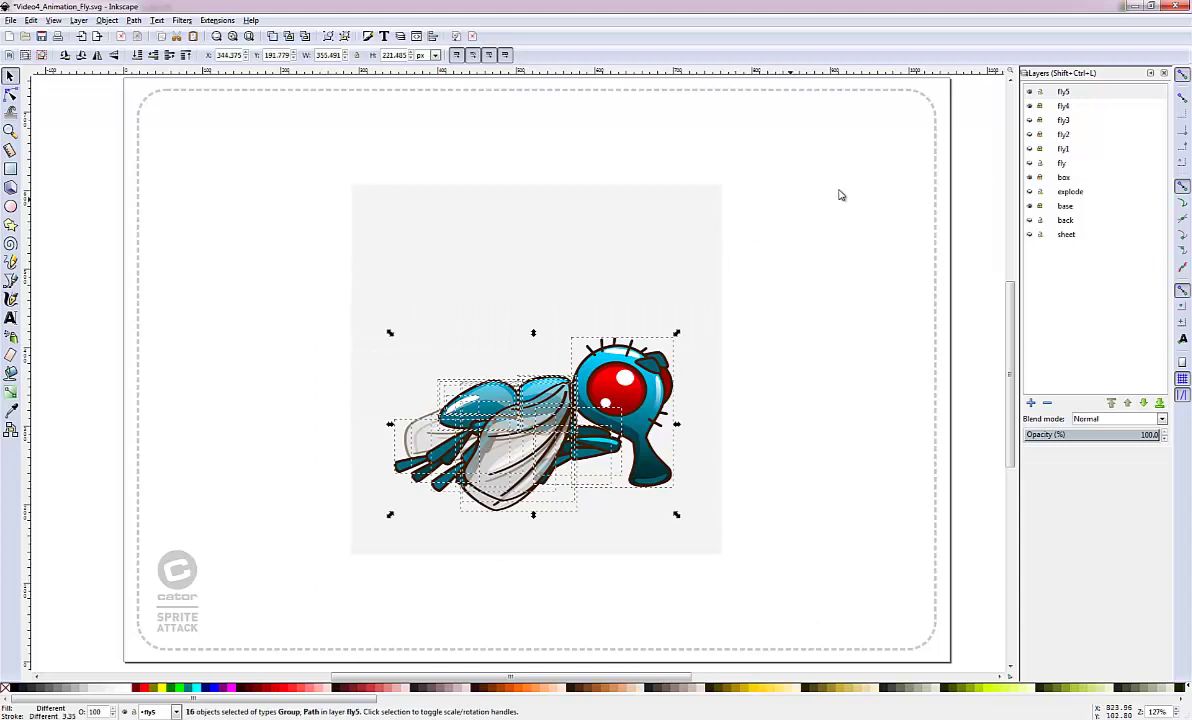
Step: Tilt fly5's head about -2° and show all five fly layers for comparison
{"action": "left_click", "coordinate": [665, 490]}
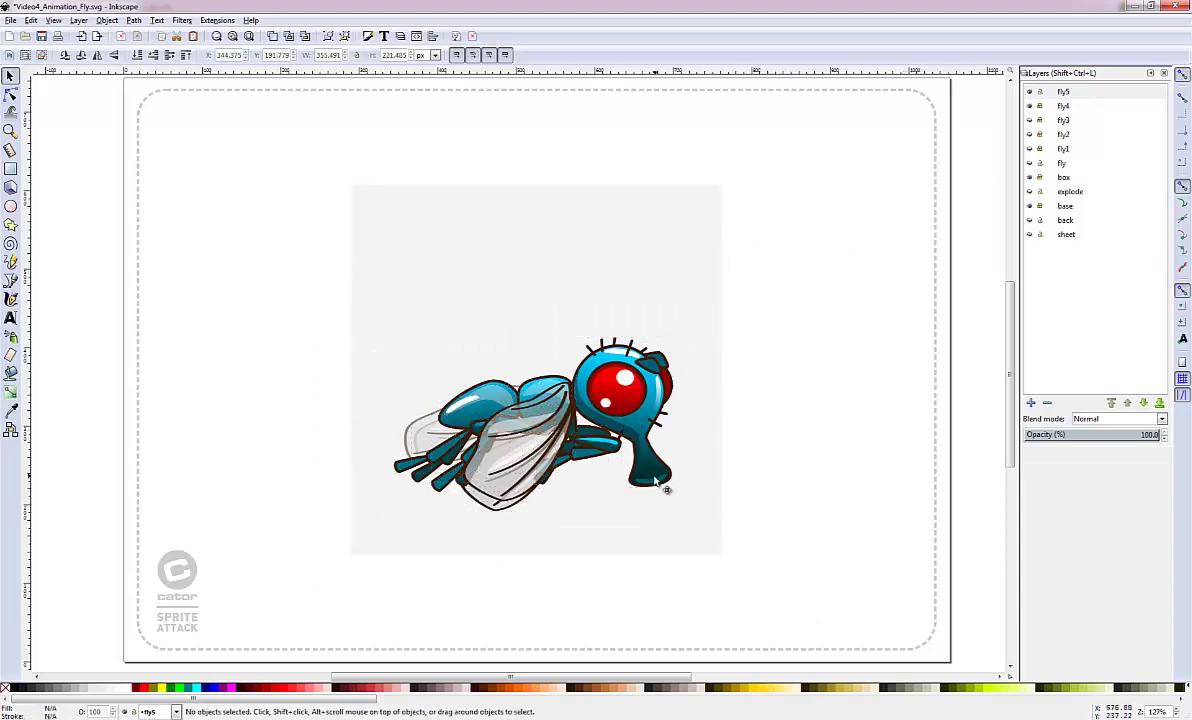
{"action": "left_click", "coordinate": [672, 488]}
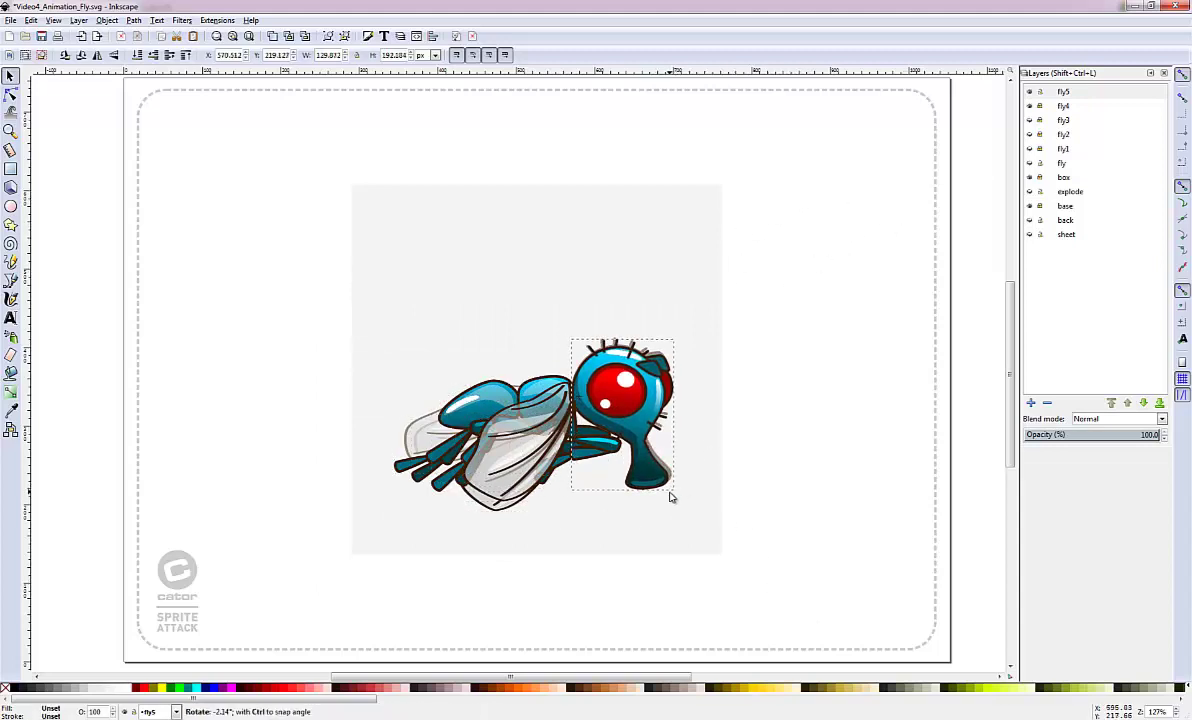
{"action": "left_click", "coordinate": [785, 338]}
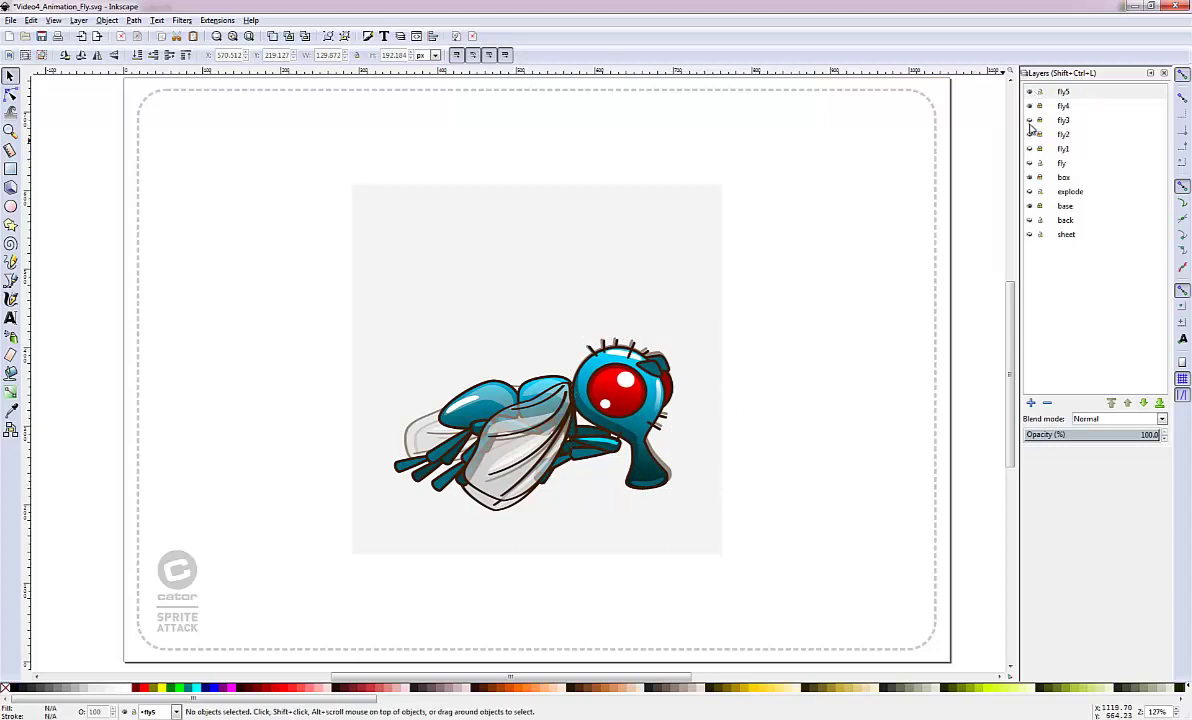
{"action": "left_click_drag", "start_coordinate": [1031, 124], "coordinate": [1030, 157]}
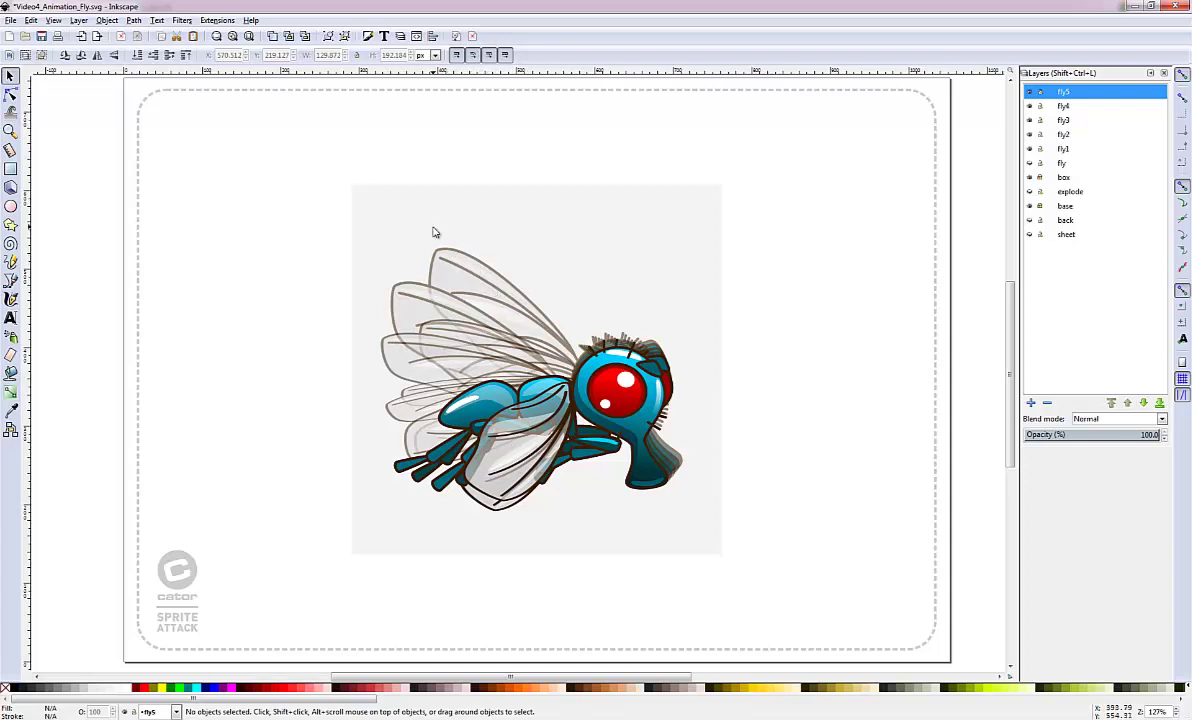
Step: Hide fly3–fly5 so only fly1 and fly2 show, then select all of fly2's objects
{"action": "left_click", "coordinate": [1030, 93]}
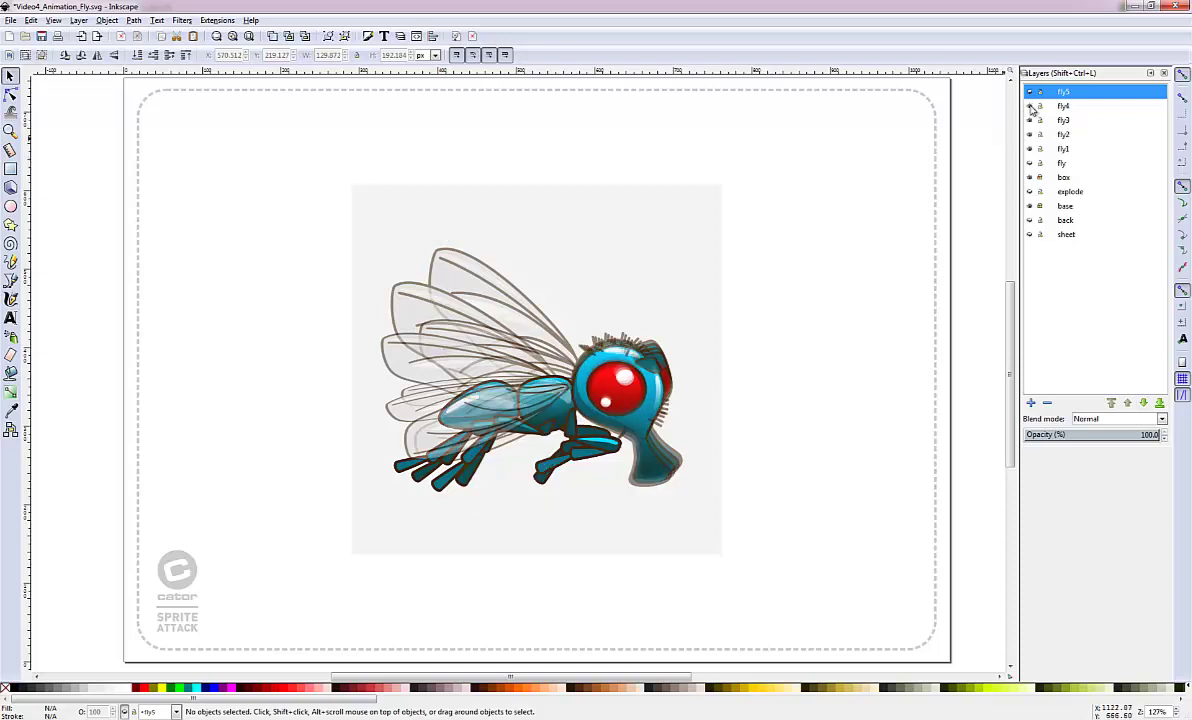
{"action": "left_click", "coordinate": [1030, 106]}
{"action": "left_click", "coordinate": [1030, 120]}
{"action": "left_click", "coordinate": [1030, 134]}
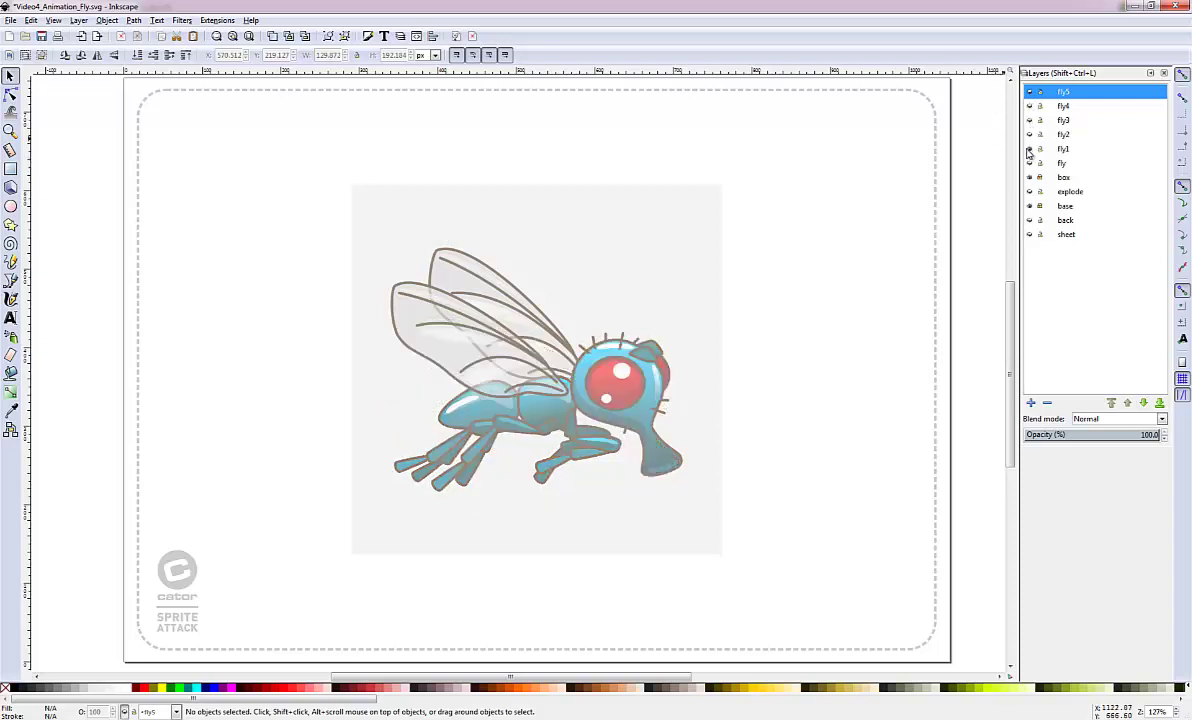
{"action": "left_click", "coordinate": [1030, 149]}
{"action": "left_click", "coordinate": [1030, 148]}
{"action": "left_click", "coordinate": [1030, 135]}
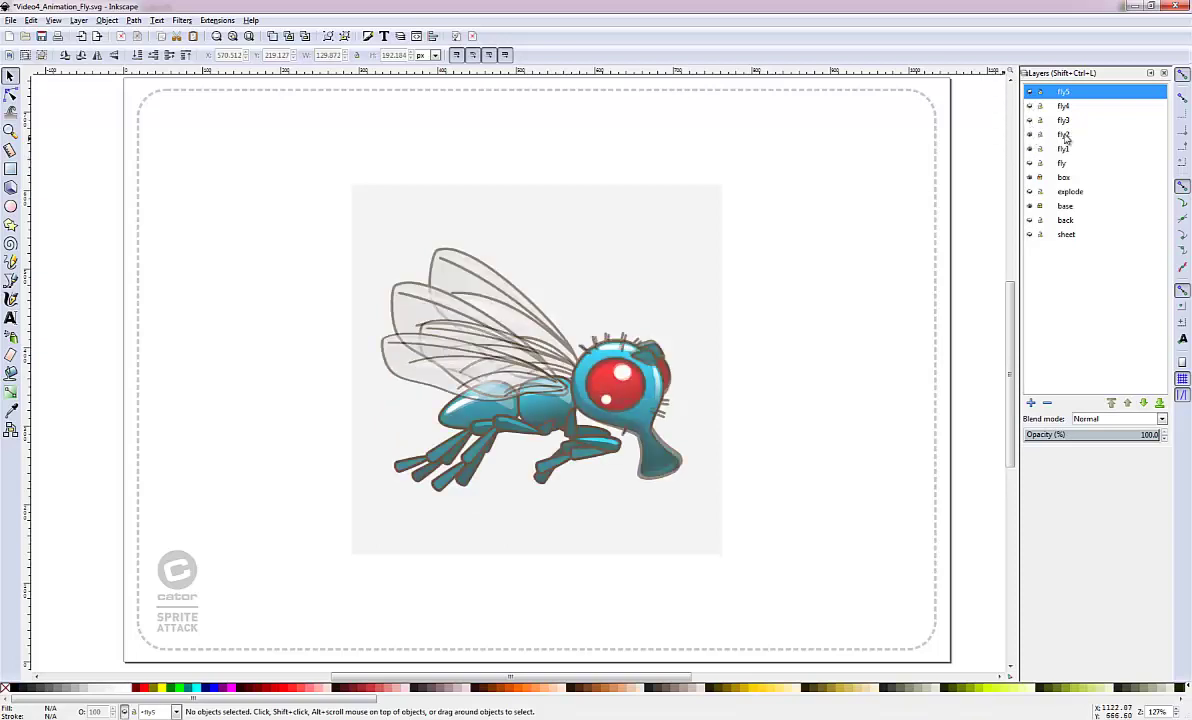
{"action": "left_click", "coordinate": [1064, 134]}
{"action": "left_click_drag", "start_coordinate": [290, 194], "coordinate": [750, 523]}
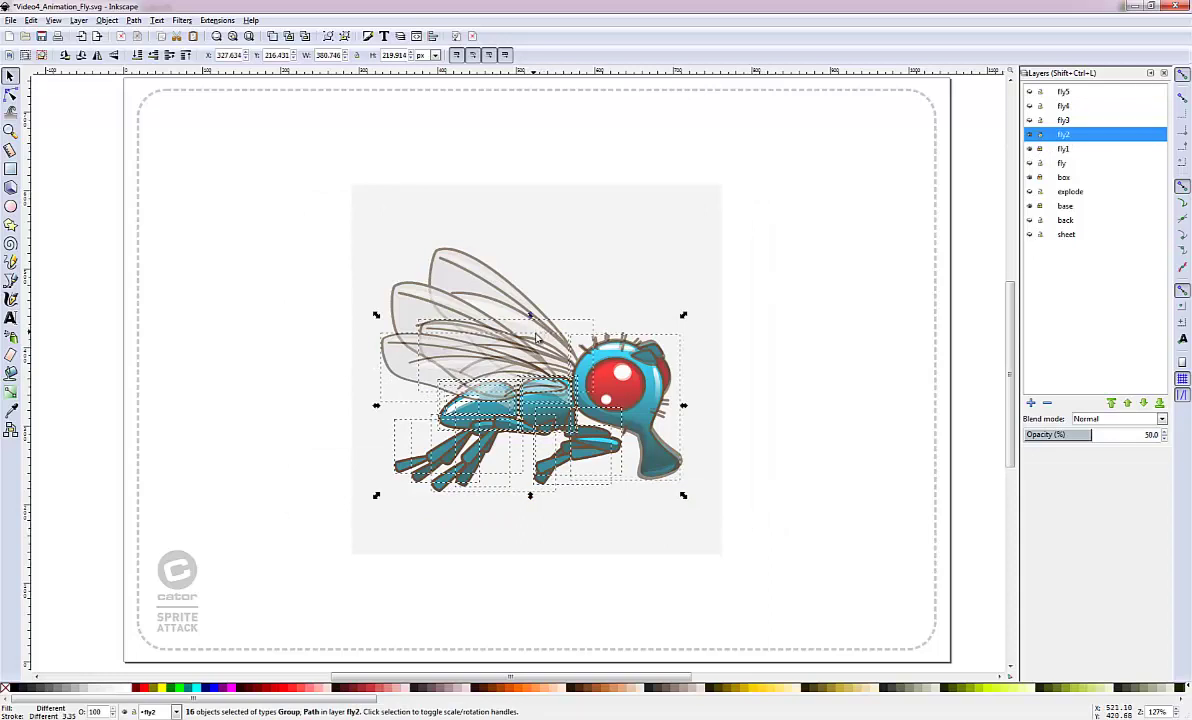
Step: Nudge the fly2 and fly3 poses upward with the Up arrow
{"action": "key", "text": "Up"}
{"action": "key", "text": "Up"}
{"action": "key", "text": "Up"}
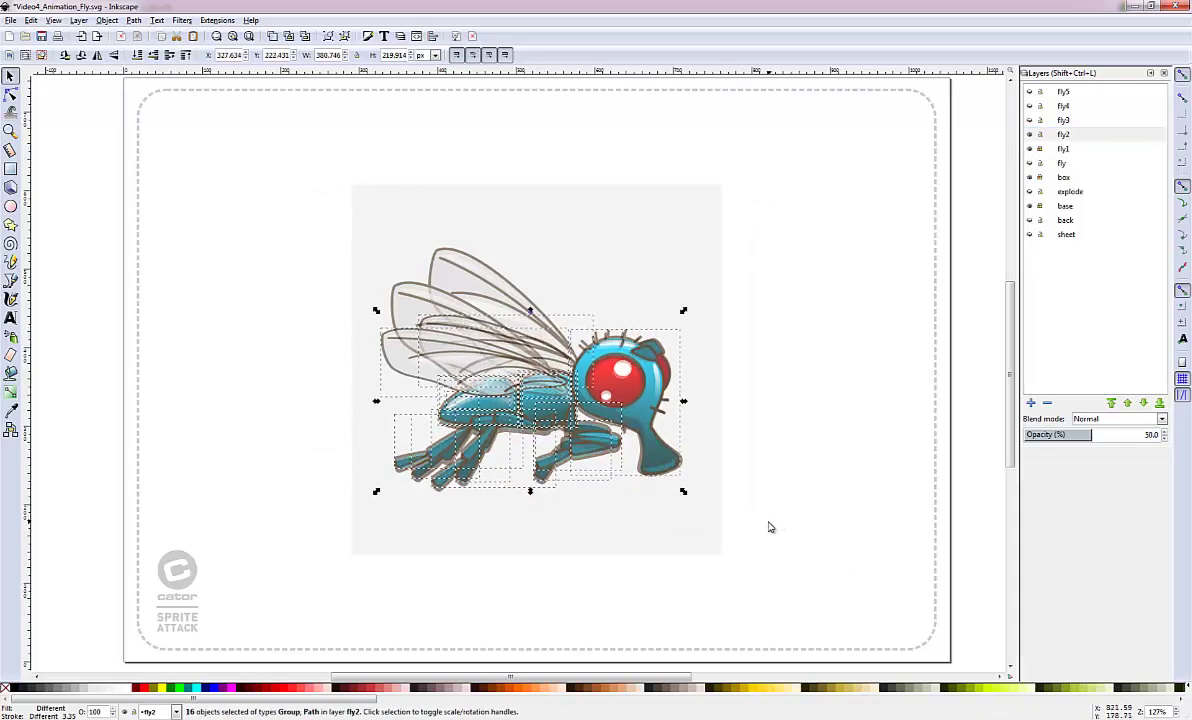
{"action": "key", "text": "Up"}
{"action": "key", "text": "Up"}
{"action": "key", "text": "Up"}
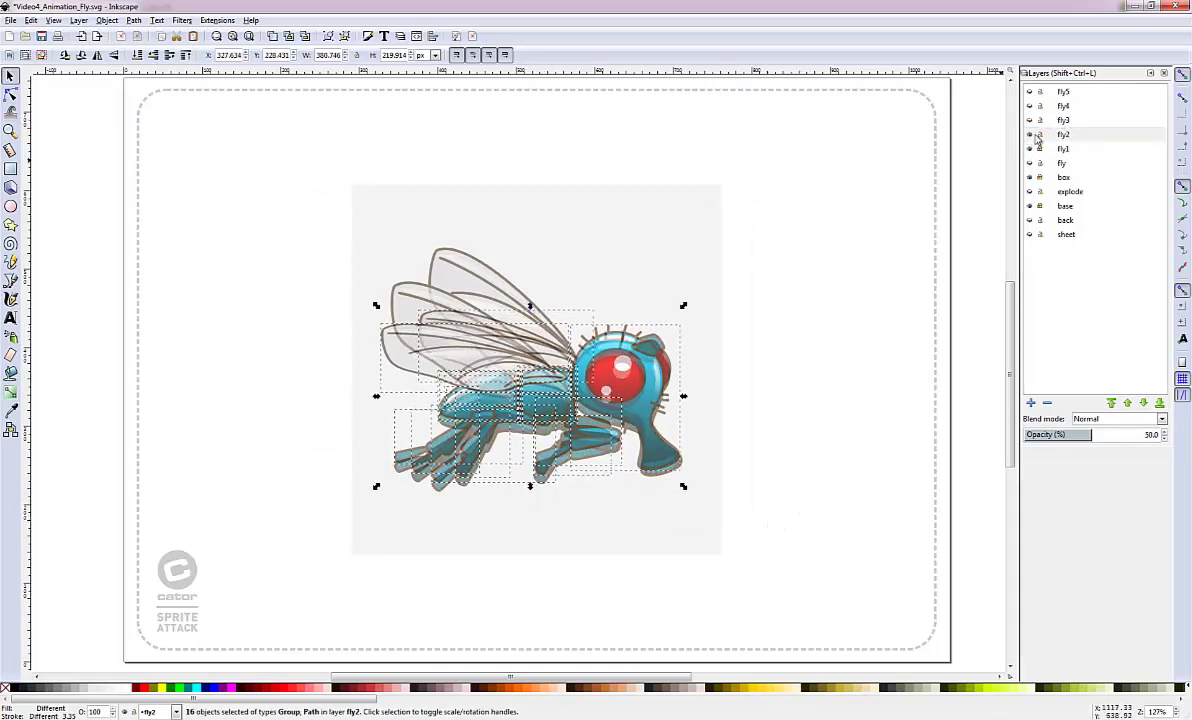
{"action": "left_click", "coordinate": [1031, 121]}
{"action": "left_click_drag", "start_coordinate": [245, 207], "coordinate": [726, 499]}
{"action": "key", "text": "Up"}
{"action": "key", "text": "Up"}
{"action": "key", "text": "Up"}
{"action": "key", "text": "Up"}
{"action": "key", "text": "Up"}
{"action": "left_click", "coordinate": [1044, 121]}
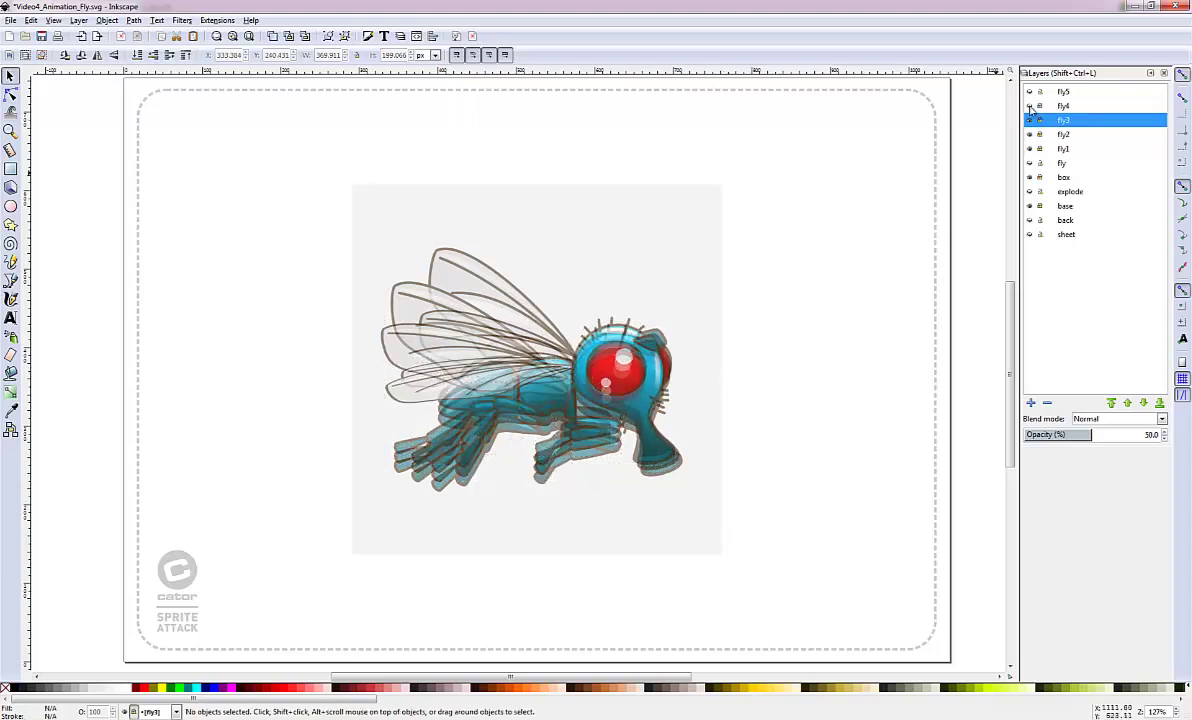
Step: Show fly4 and fly5 and raise each pose above the previous frame
{"action": "left_click", "coordinate": [1030, 106]}
{"action": "left_click", "coordinate": [1063, 107]}
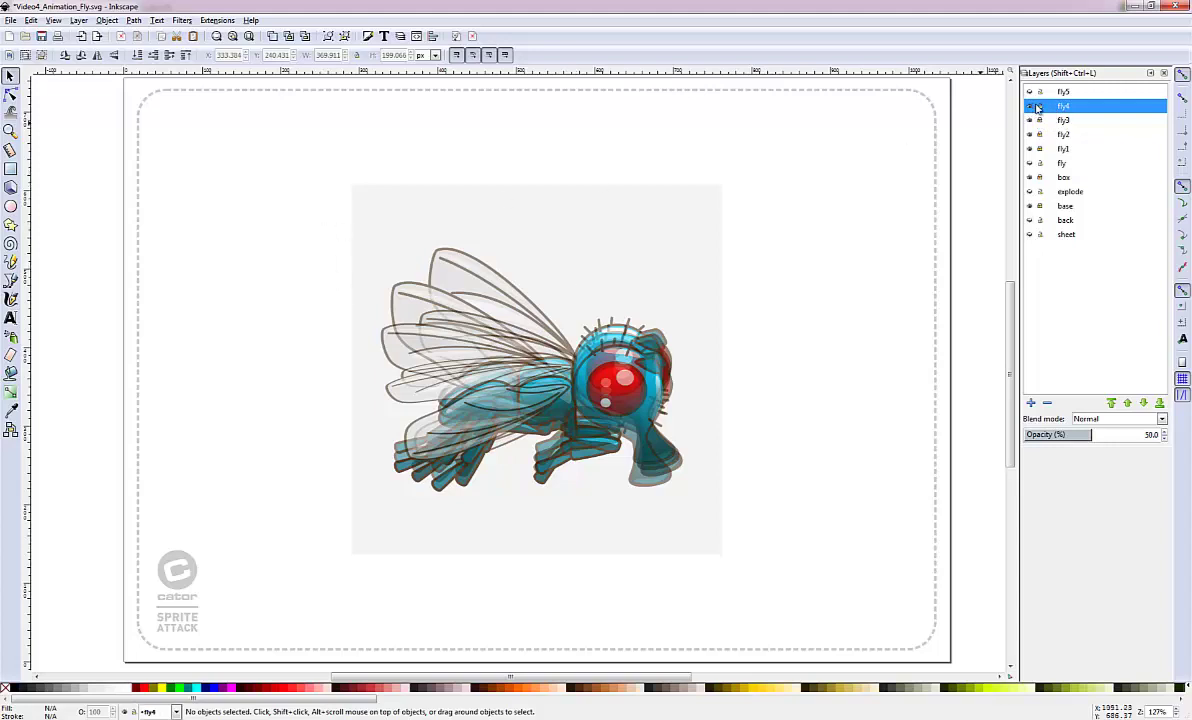
{"action": "mouse_move", "coordinate": [323, 232]}
{"action": "left_mouse_down"}
{"action": "mouse_move", "coordinate": [335, 262]}
{"action": "mouse_move", "coordinate": [832, 453]}
{"action": "left_mouse_up"}
{"action": "key", "text": "Up"}
{"action": "key", "text": "Up"}
{"action": "key", "text": "Up"}
{"action": "key", "text": "Up"}
{"action": "key", "text": "Up"}
{"action": "key", "text": "Up"}
{"action": "key", "text": "Up"}
{"action": "key", "text": "Up"}
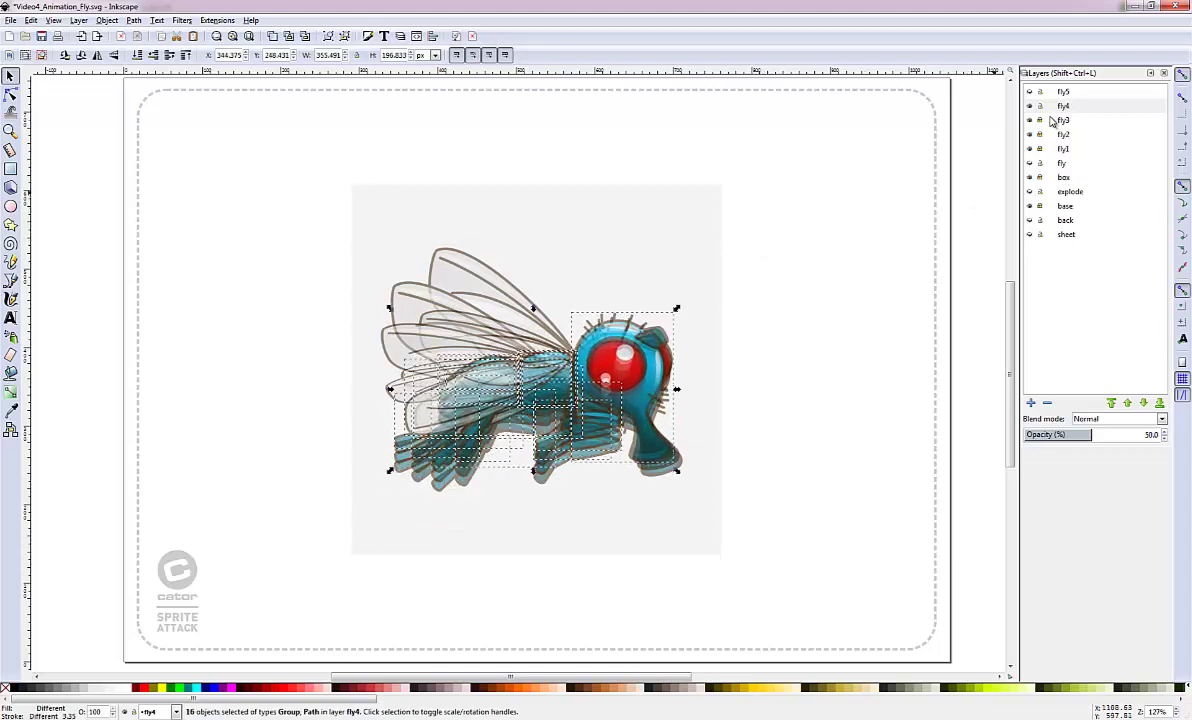
{"action": "left_click", "coordinate": [1032, 92]}
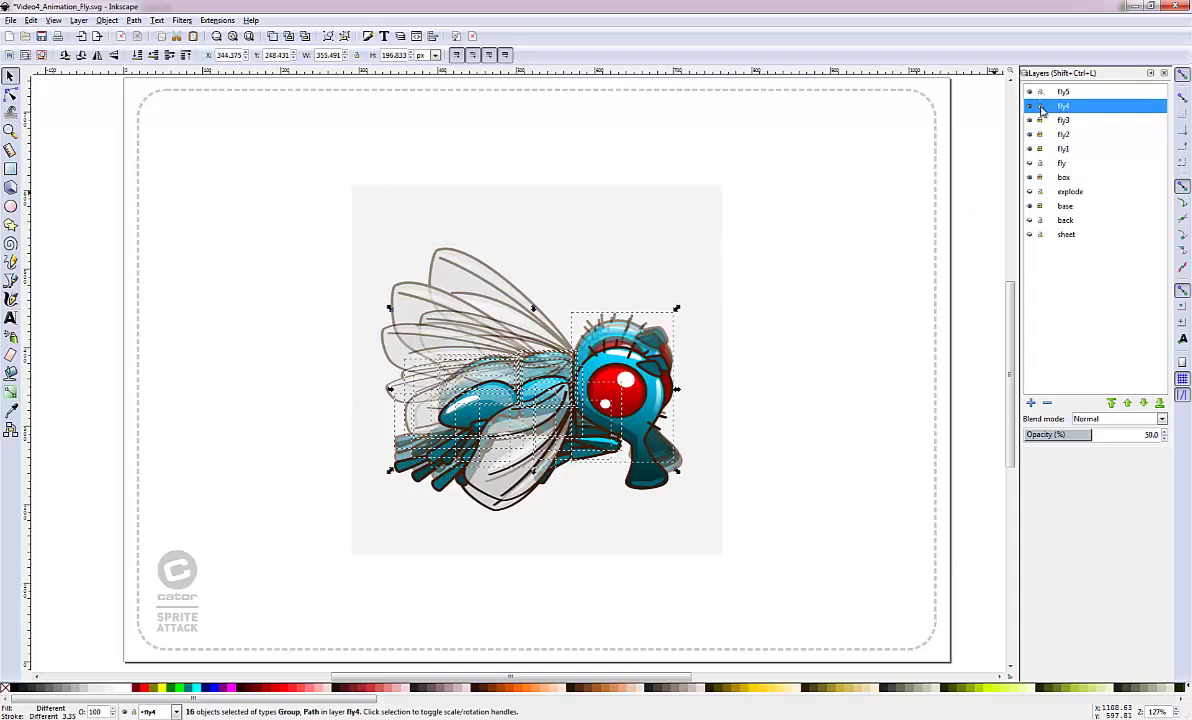
{"action": "left_click", "coordinate": [960, 121]}
{"action": "left_click_drag", "start_coordinate": [266, 216], "coordinate": [802, 578]}
{"action": "key", "text": "Up"}
{"action": "key", "text": "Up"}
{"action": "key", "text": "Up"}
{"action": "key", "text": "Up"}
{"action": "key", "text": "Up"}
{"action": "key", "text": "Up"}
{"action": "key", "text": "Up"}
{"action": "key", "text": "Up"}
{"action": "key", "text": "Up"}
{"action": "key", "text": "Up"}
{"action": "key", "text": "Up"}
{"action": "key", "text": "Up"}
{"action": "key", "text": "Up"}
{"action": "key", "text": "Up"}
{"action": "key", "text": "Up"}
{"action": "key", "text": "Up"}
{"action": "key", "text": "Up"}
{"action": "key", "text": "Up"}
{"action": "key", "text": "Up"}
{"action": "key", "text": "Up"}
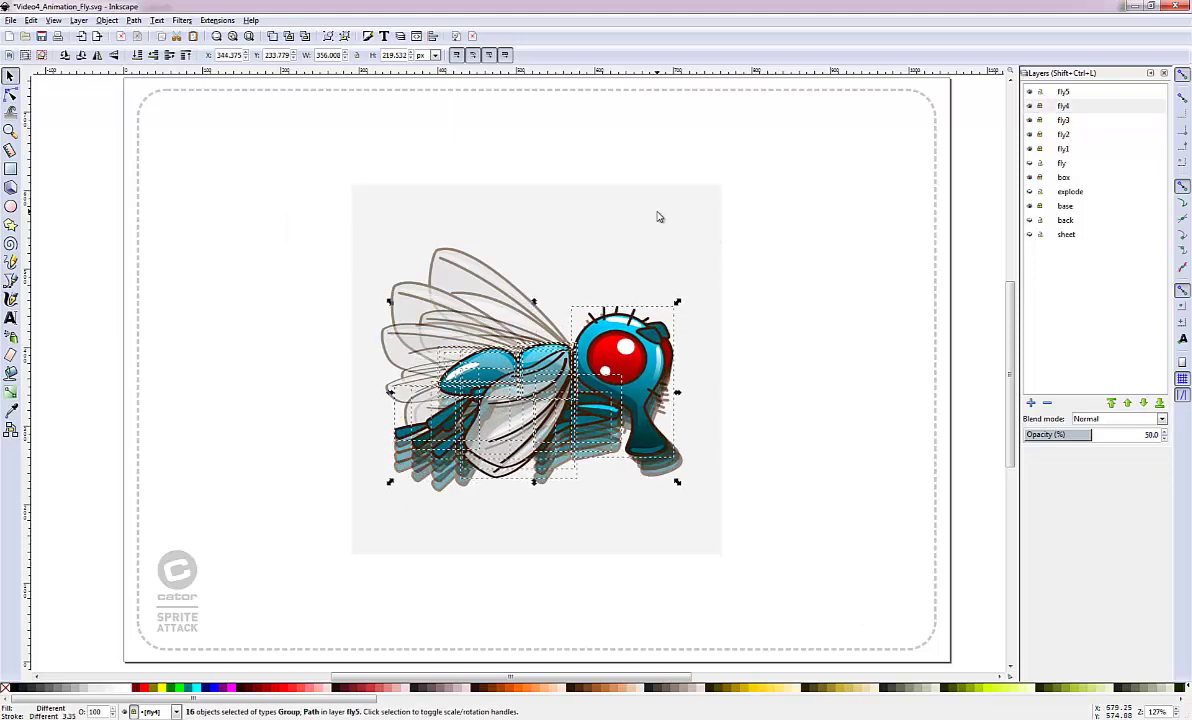
{"action": "key", "text": "Down"}
{"action": "key", "text": "Up"}
{"action": "key", "text": "Down"}
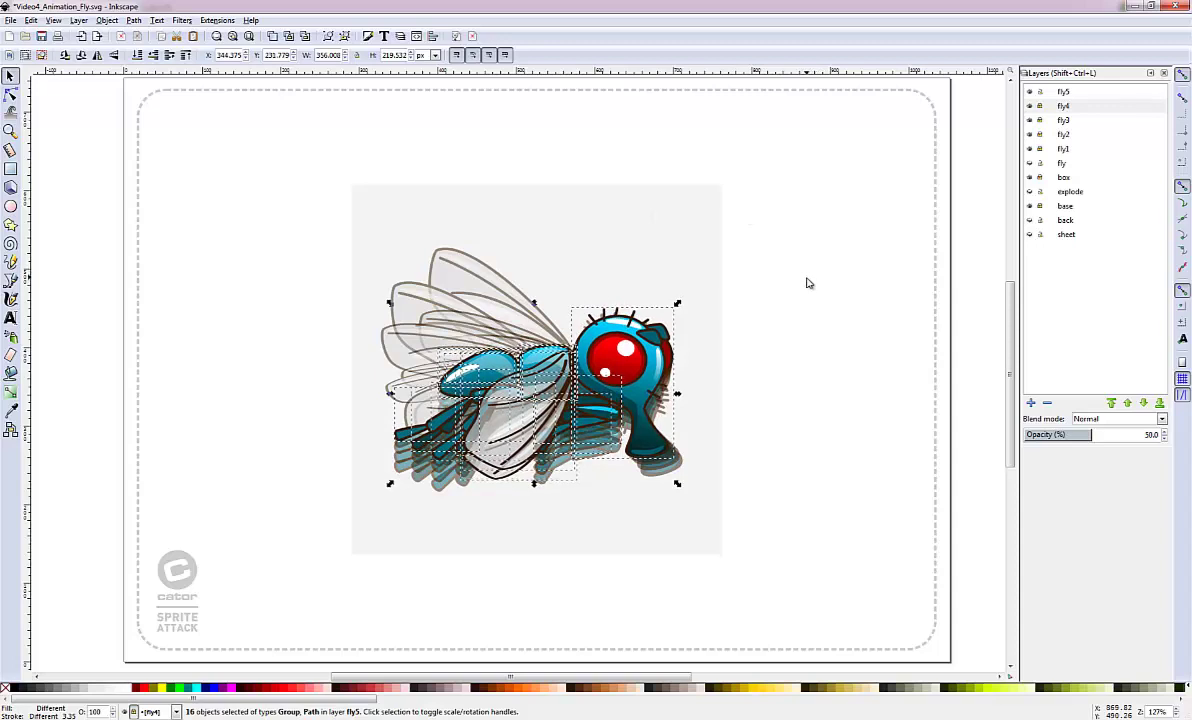
{"action": "left_click", "coordinate": [771, 277]}
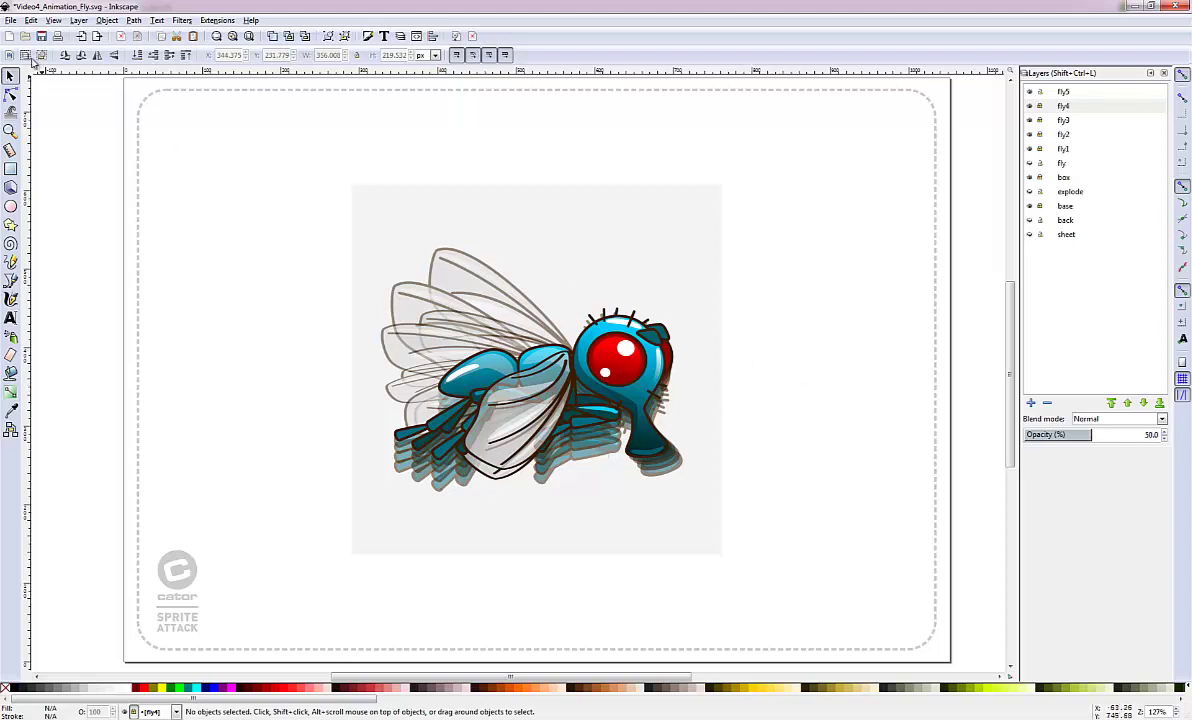
Step: Set the grey box rectangle's opacity to 0 so it becomes fully transparent
{"action": "left_click", "coordinate": [31, 21]}
{"action": "mouse_move", "coordinate": [12, 21]}
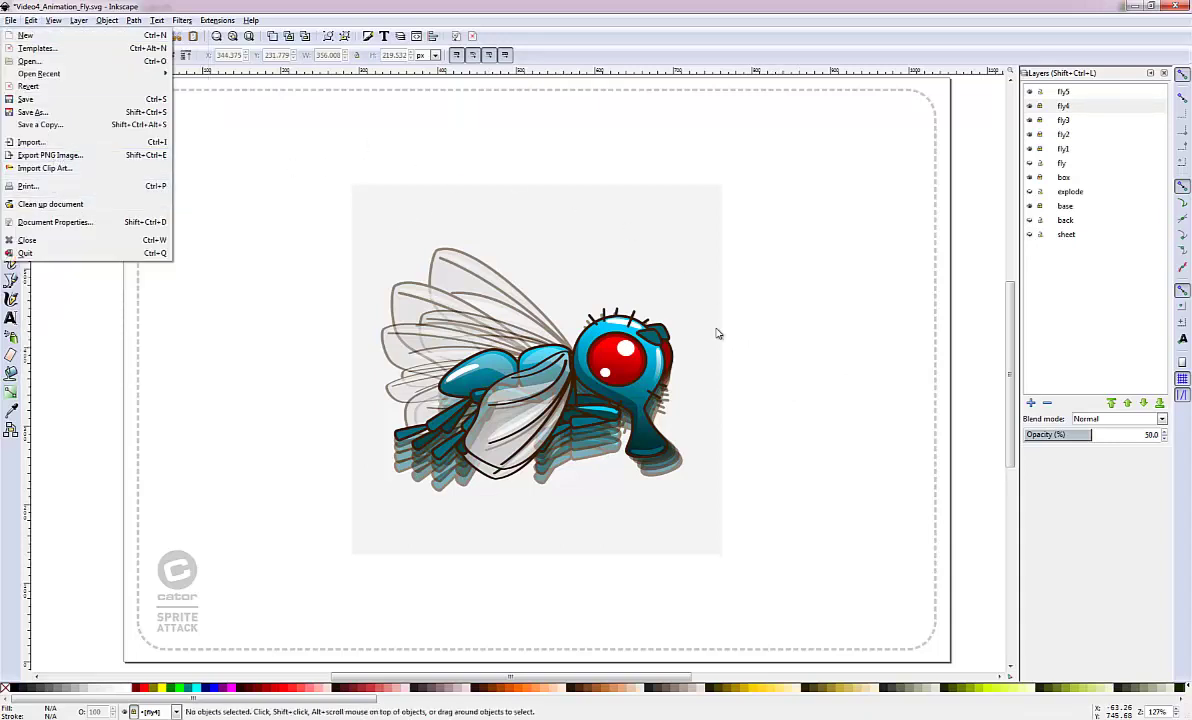
{"action": "left_click", "coordinate": [700, 295]}
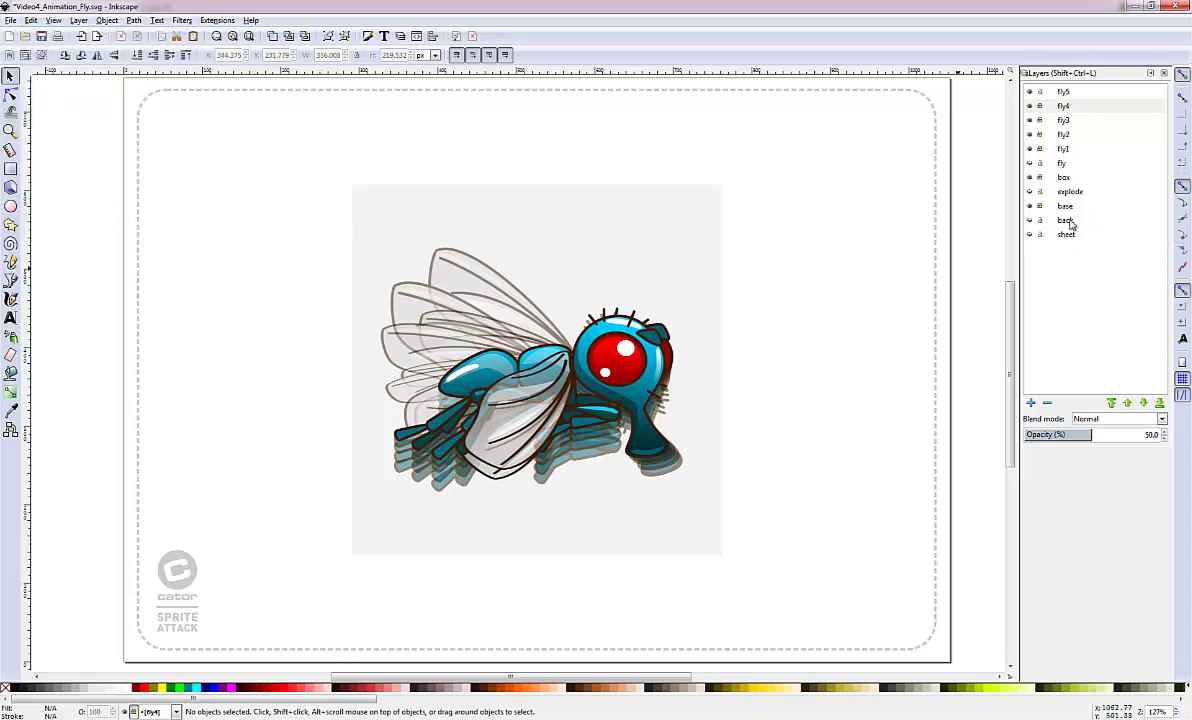
{"action": "left_click", "coordinate": [1040, 178]}
{"action": "left_click", "coordinate": [1030, 177]}
{"action": "left_click", "coordinate": [1029, 177]}
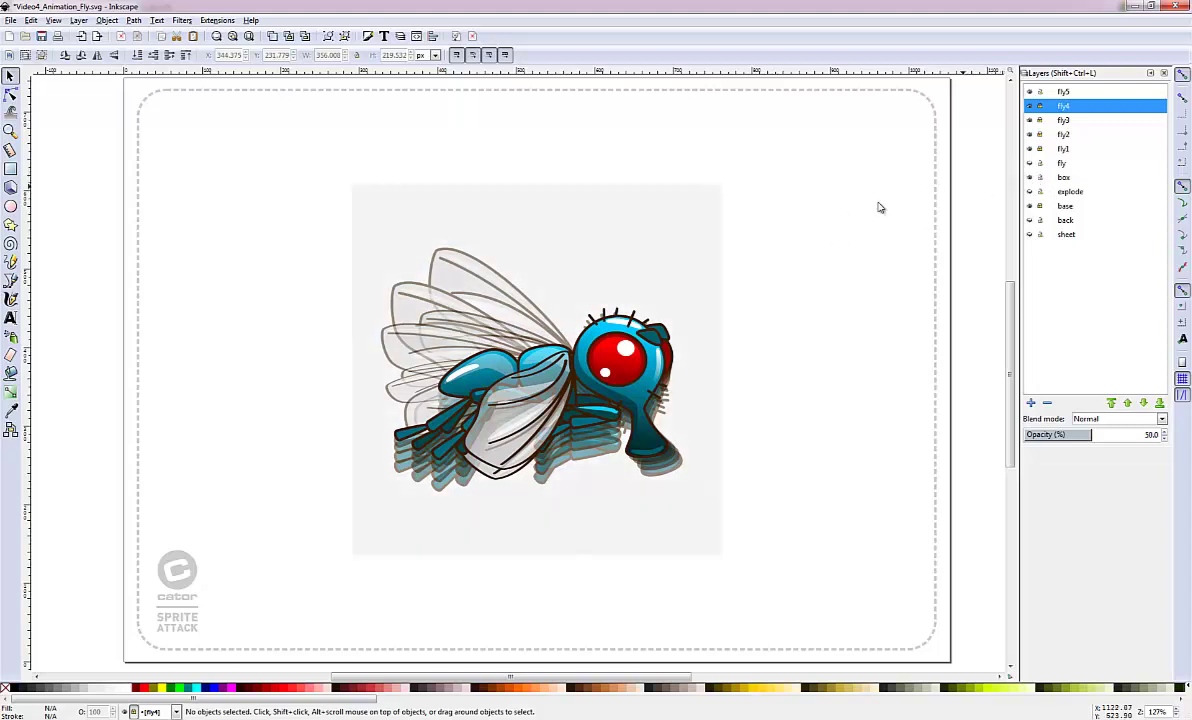
{"action": "left_click", "coordinate": [645, 237]}
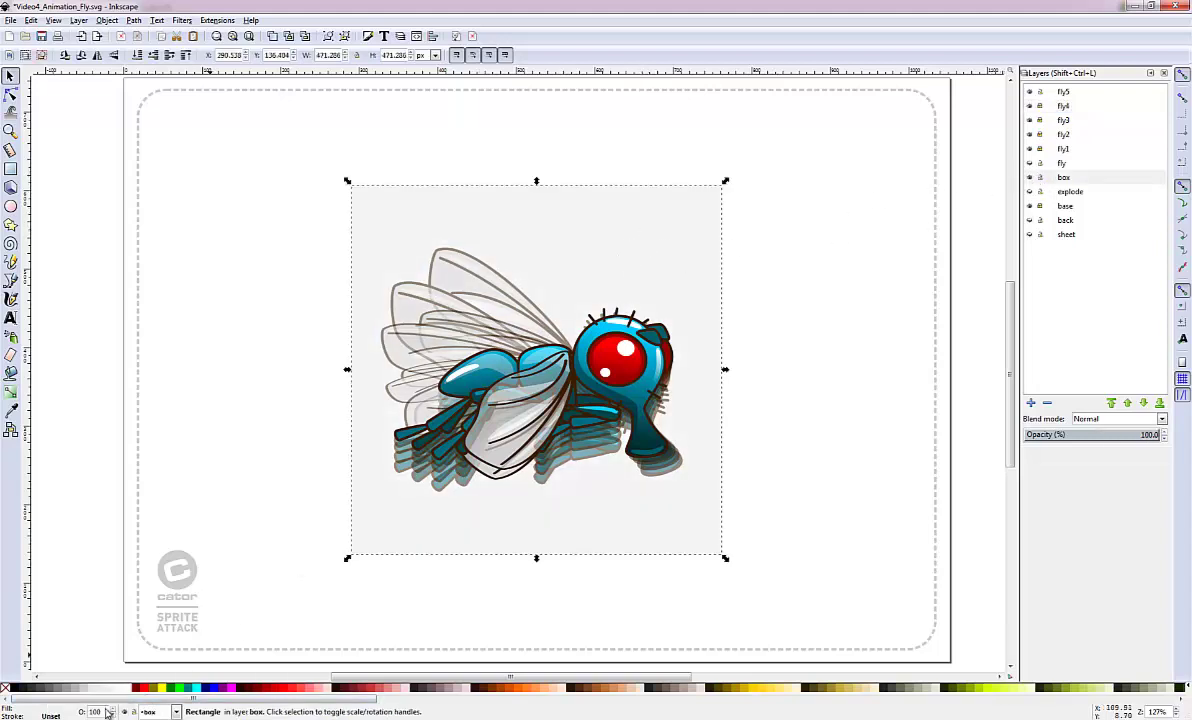
{"action": "key", "text": "BackSpace"}
{"action": "key", "text": "BackSpace"}
{"action": "key", "text": "BackSpace"}
{"action": "type", "text": "0"}
{"action": "key", "text": "Return"}
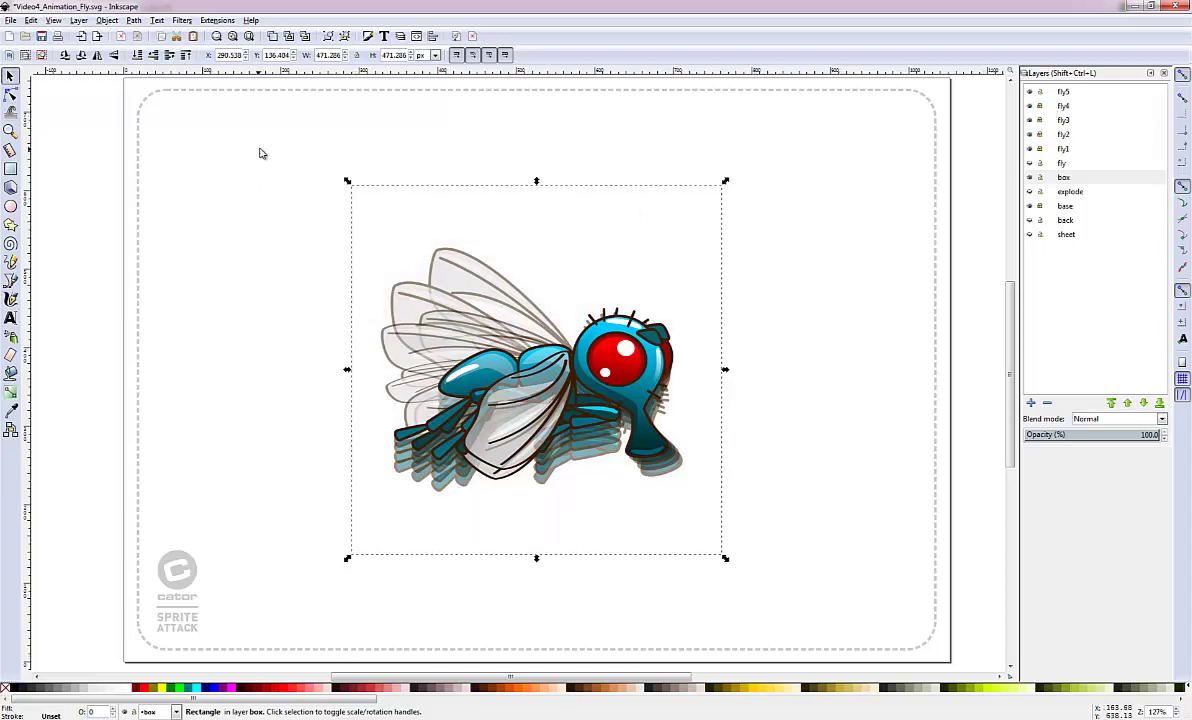
Step: Select the fly poses together with the box and open Export PNG Image
{"action": "left_click_drag", "start_coordinate": [240, 136], "coordinate": [777, 582]}
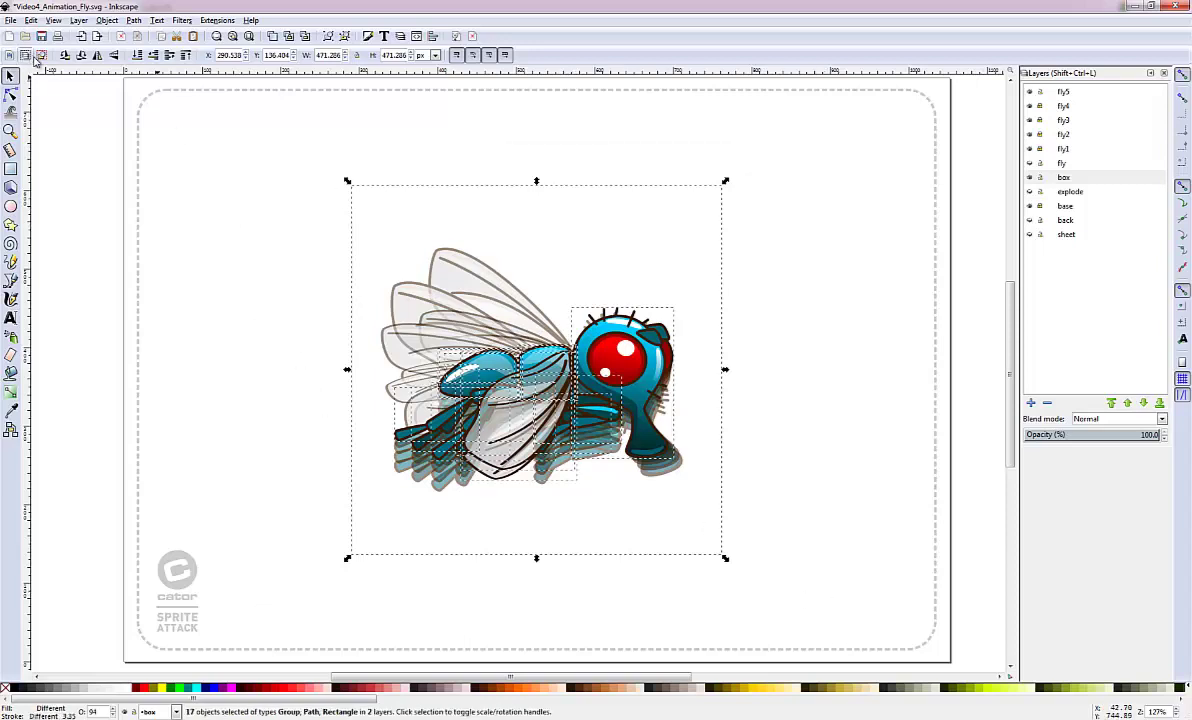
{"action": "left_click", "coordinate": [10, 21]}
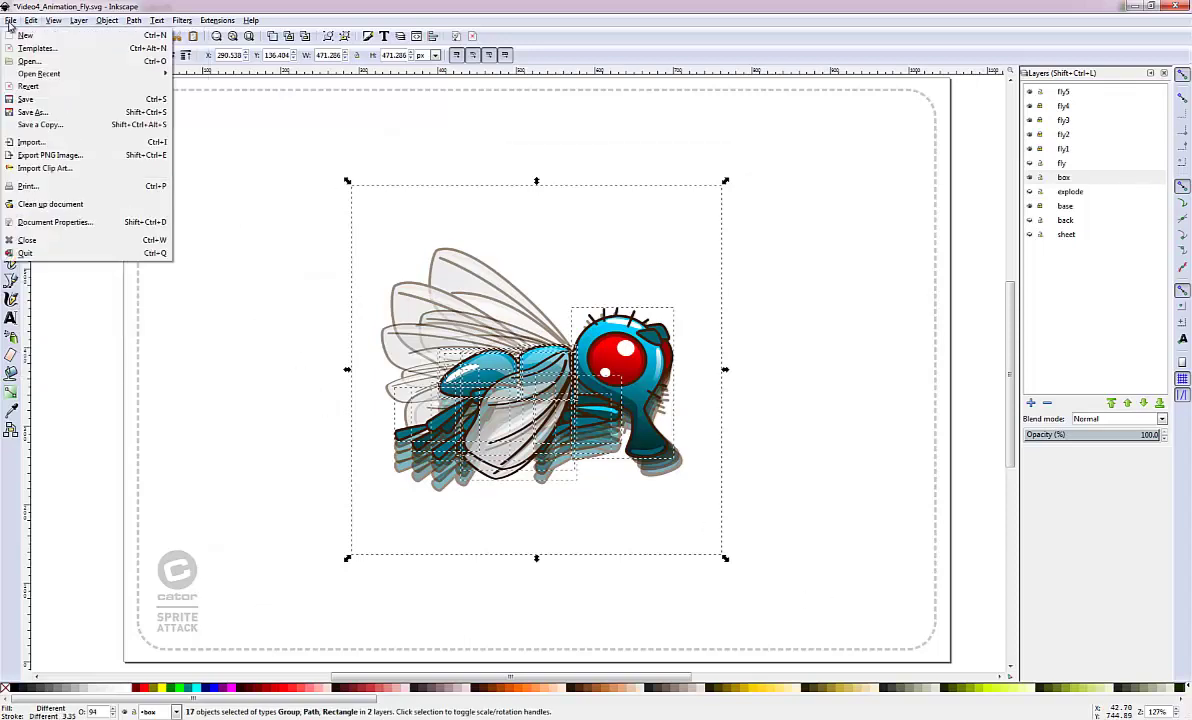
{"action": "left_click", "coordinate": [55, 155]}
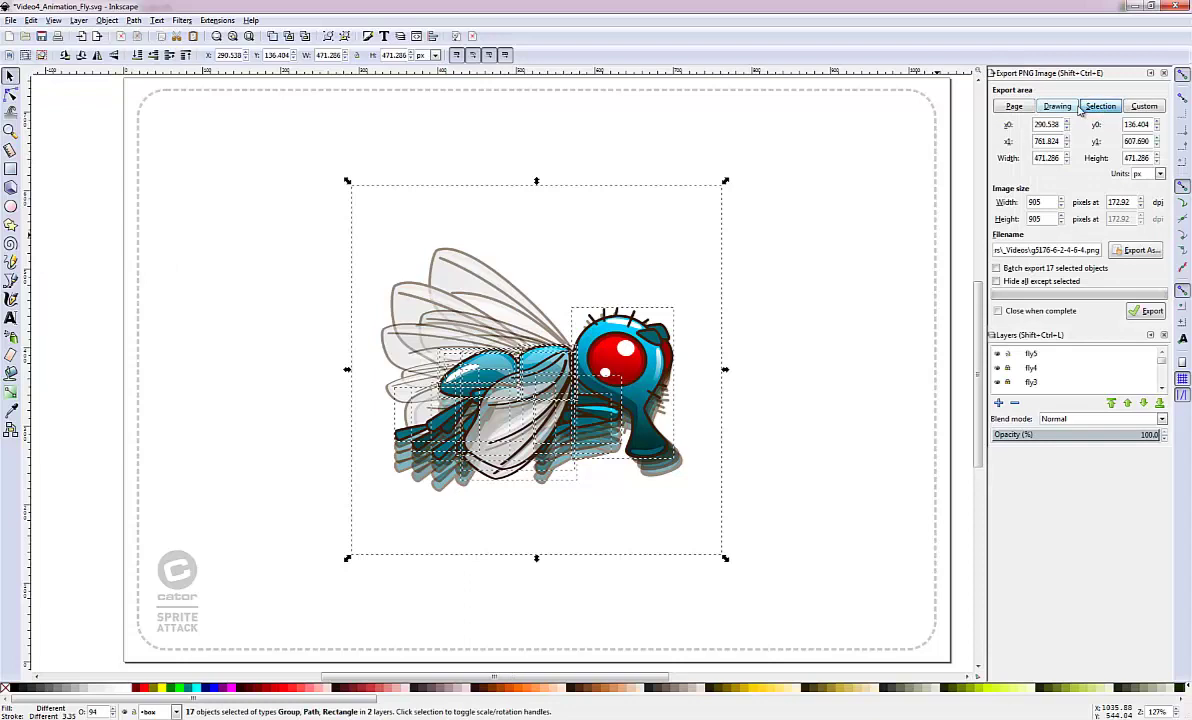
Step: Enter a 512 px export width and a 72 dpi resolution
{"action": "double_click", "coordinate": [1036, 206]}
{"action": "type", "text": "512"}
{"action": "key", "text": "Tab"}
{"action": "type", "text": "5"}
{"action": "key", "text": "BackSpace"}
{"action": "type", "text": "72"}
{"action": "key", "text": "Tab"}
Step: Reset the width to 512 px, then deselect so the export covers the whole 1107 × 778 drawing
{"action": "key", "text": "shift+Tab"}
{"action": "key", "text": "shift+Tab"}
{"action": "type", "text": "72"}
{"action": "key", "text": "Tab"}
{"action": "type", "text": "7"}
{"action": "key", "text": "shift+Tab"}
{"action": "type", "text": "512"}
{"action": "key", "text": "Tab"}
{"action": "left_click", "coordinate": [896, 244]}
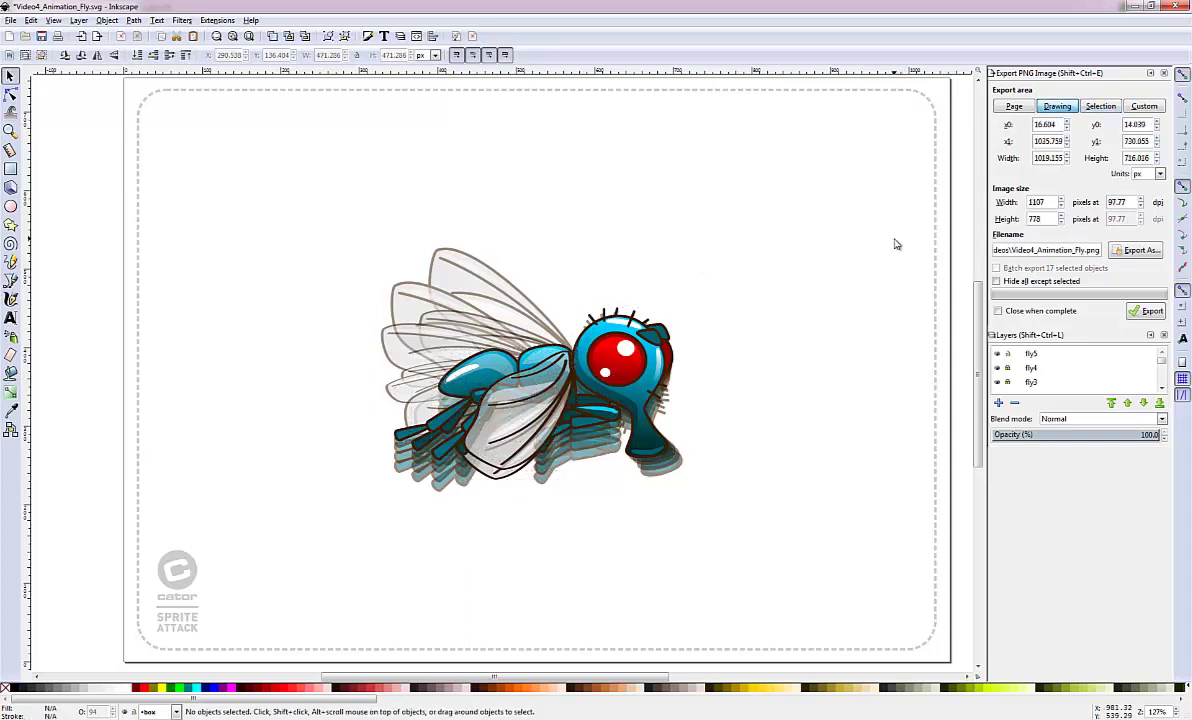